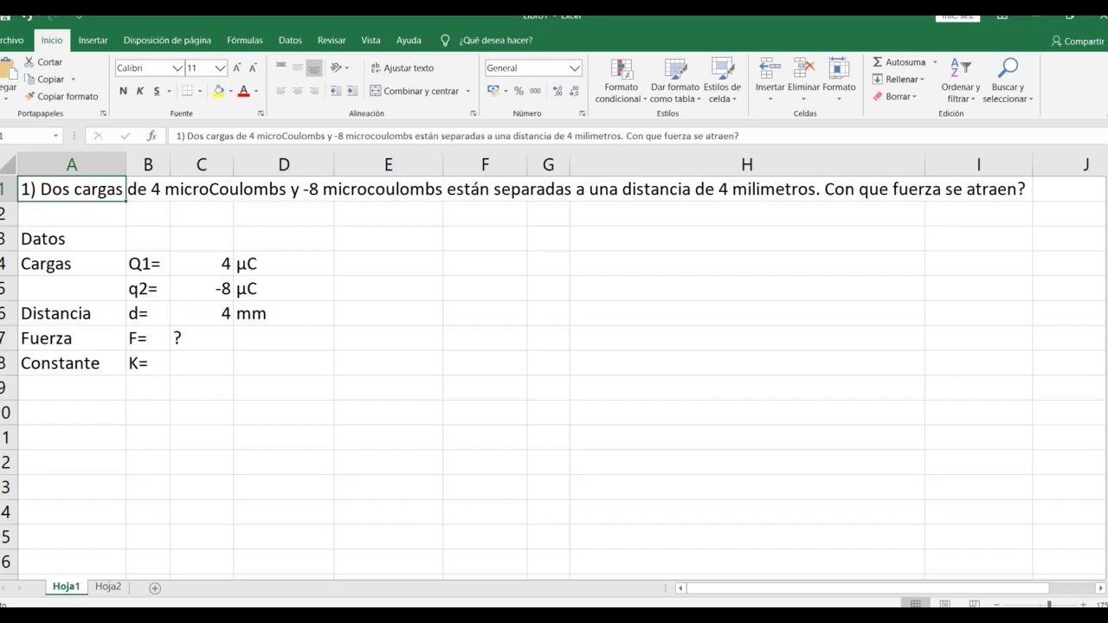
- Read the problem statement in row 1 about the two charges, their separation and the requested force
key("Right")
key("Left")
key("Right")
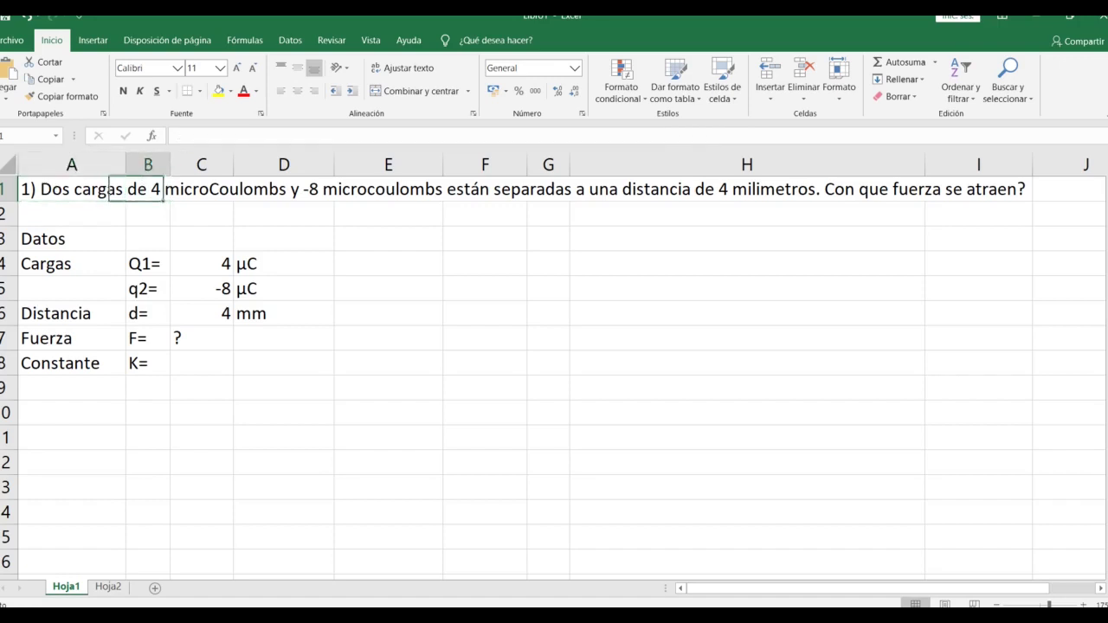
key("Down")
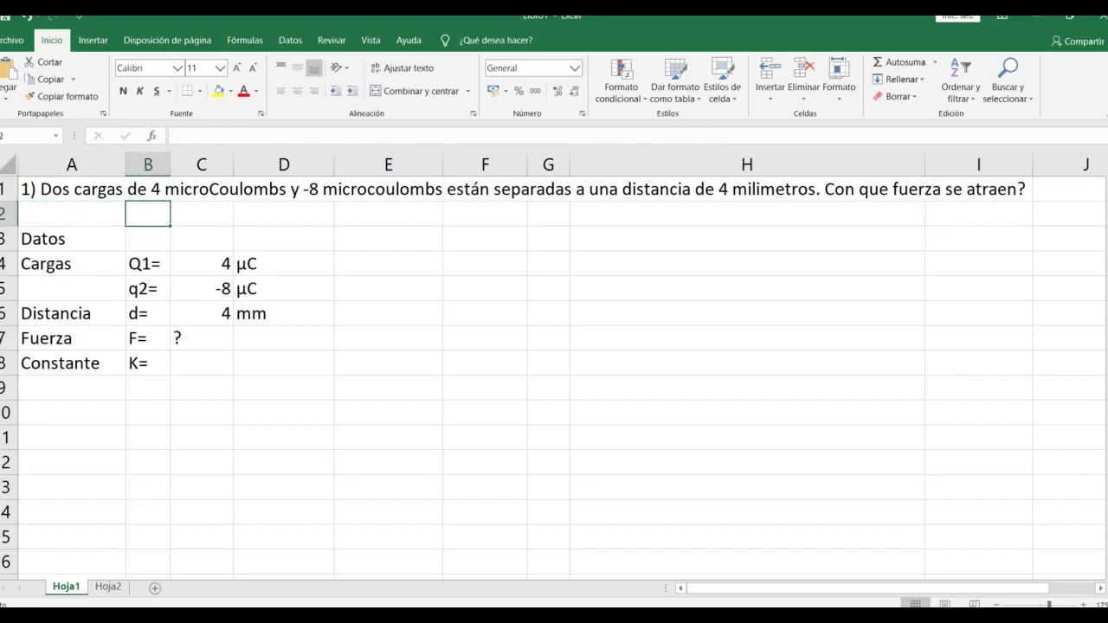
key("Left")
key("Up")
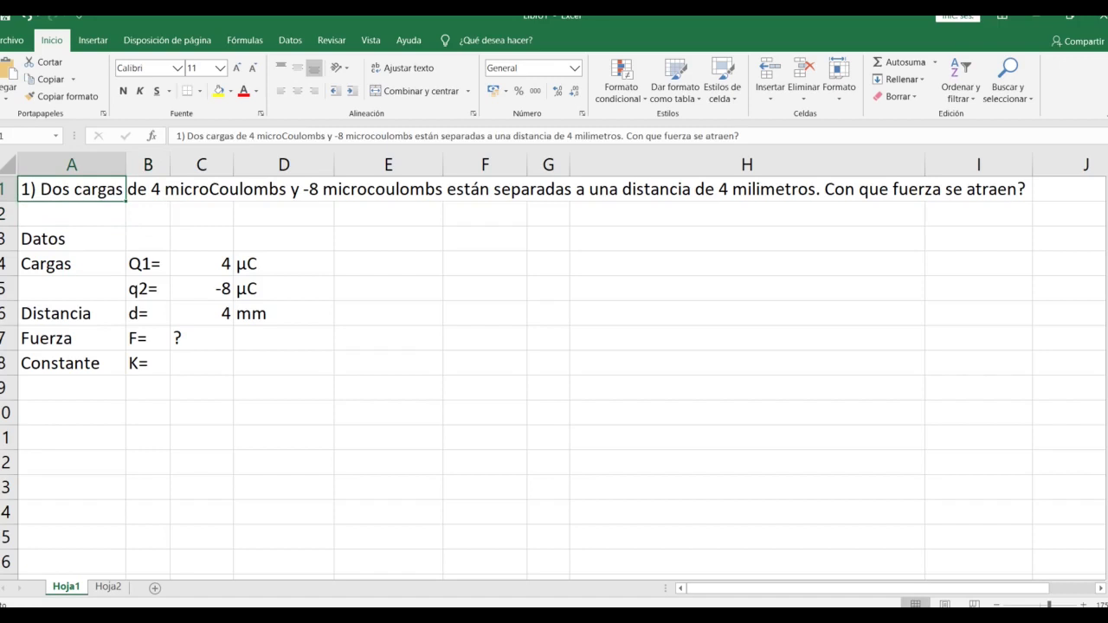
key("Right")
key("Right")
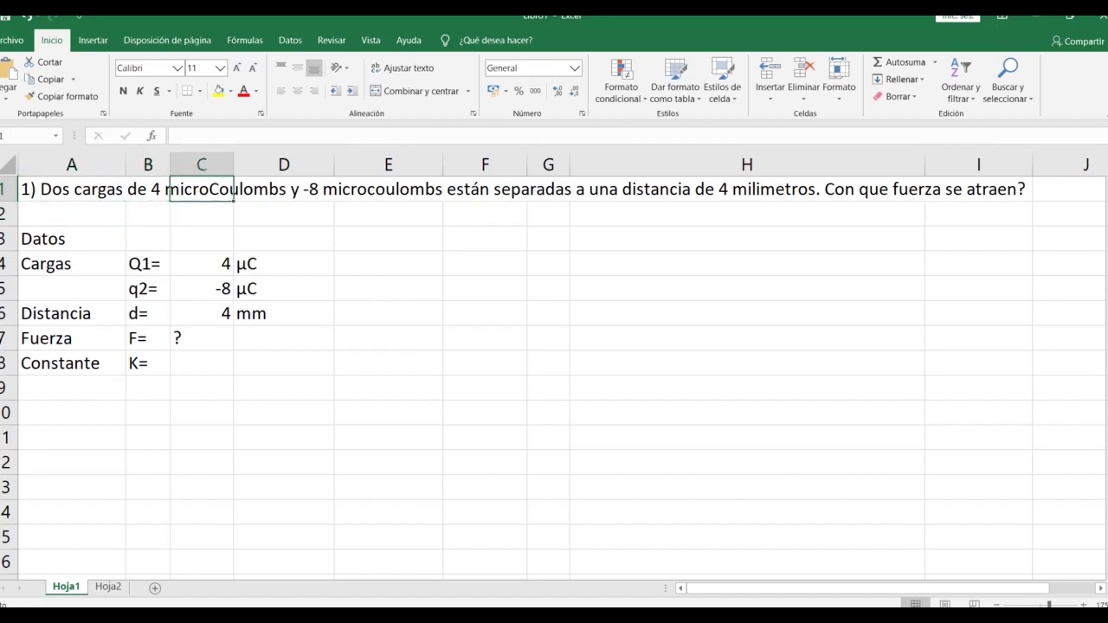
key("Right")
key("Right")
key("Right")
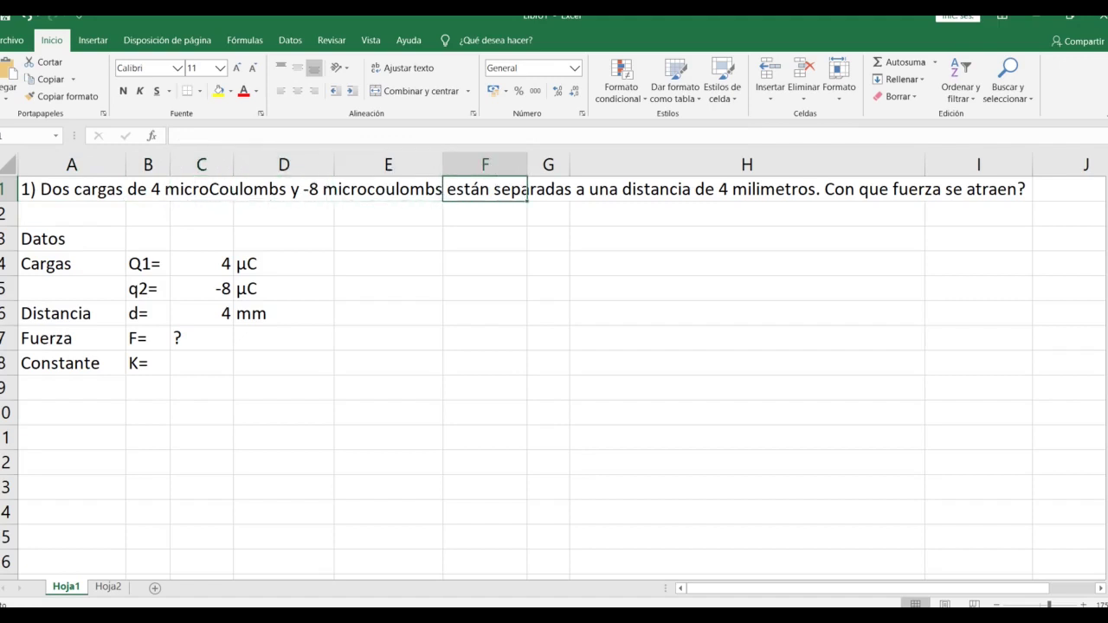
key("Right")
key("Left")
key("Left")
key("Left")
key("Left")
key("Left")
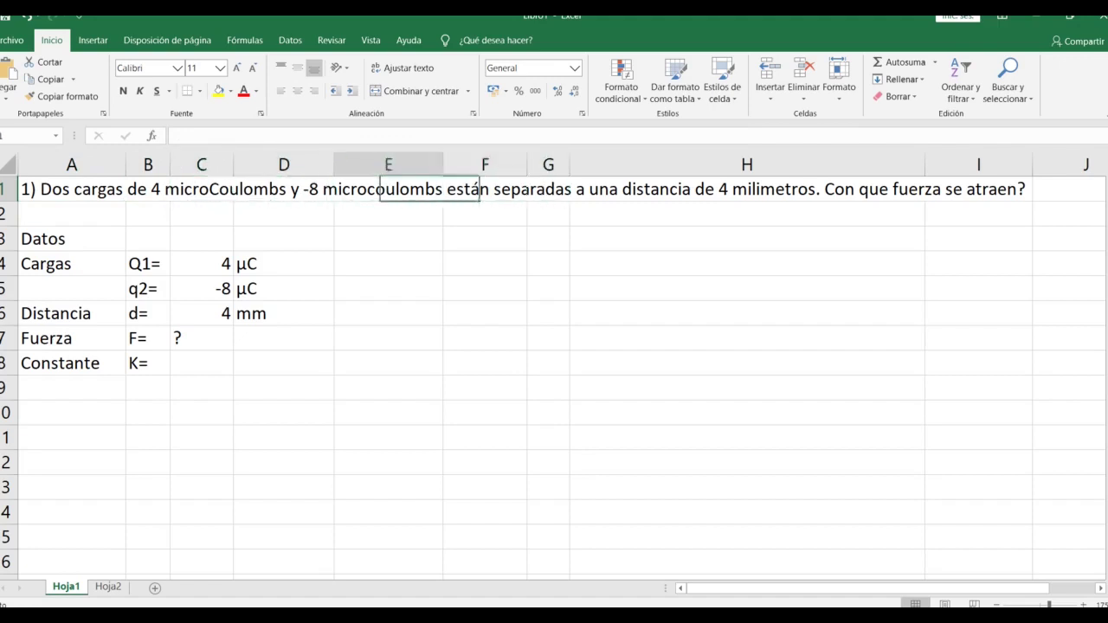
key("Left")
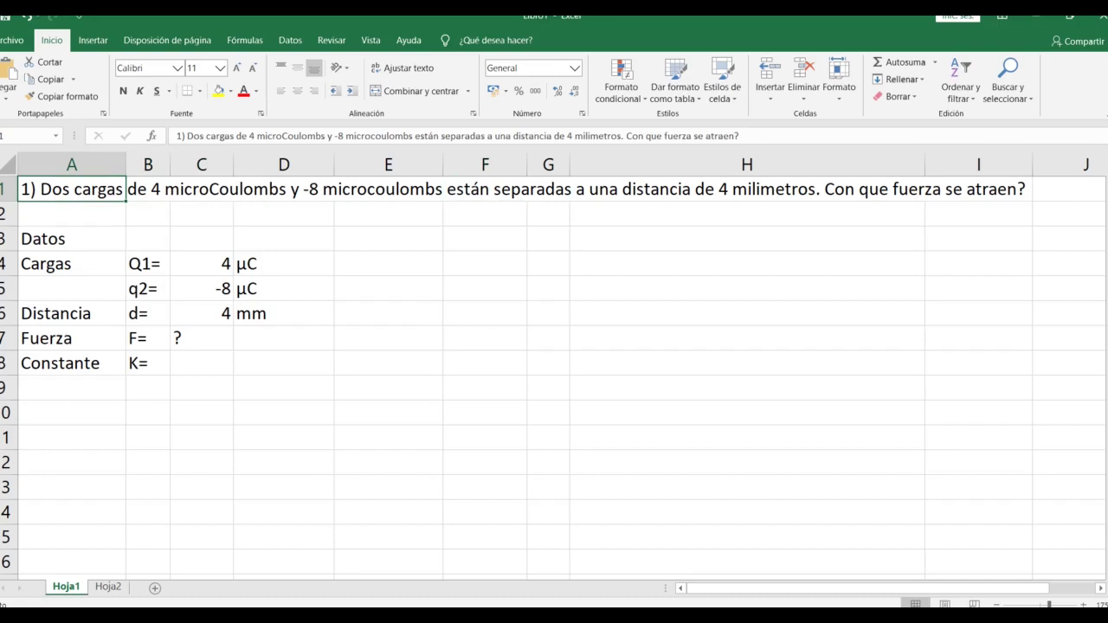
key("Down")
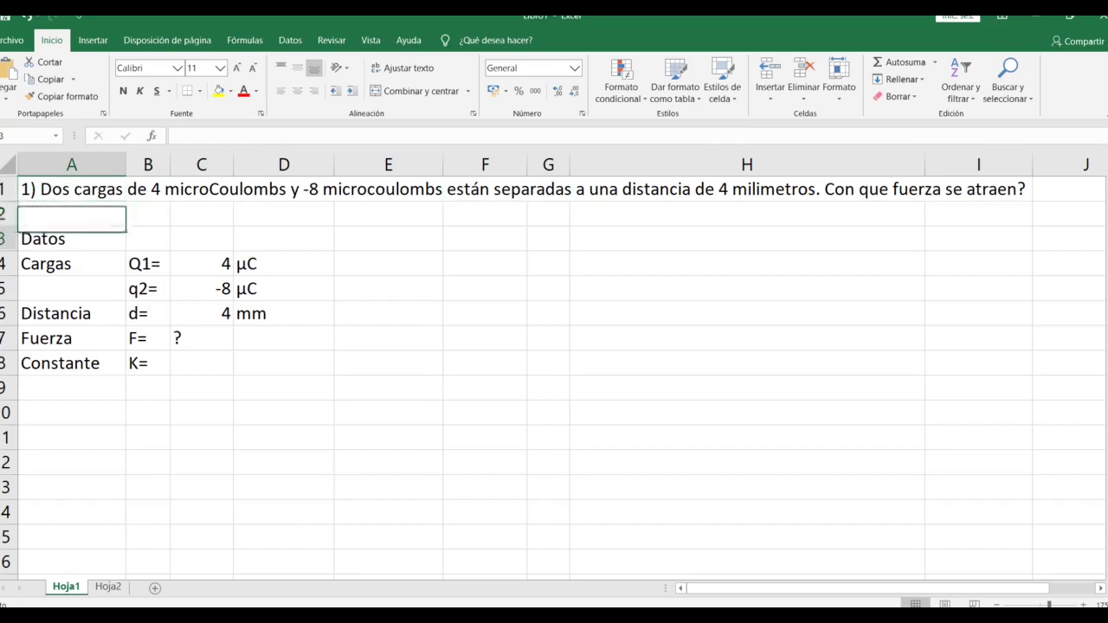
key("Down")
key("Up")
key("Up")
key("Down")
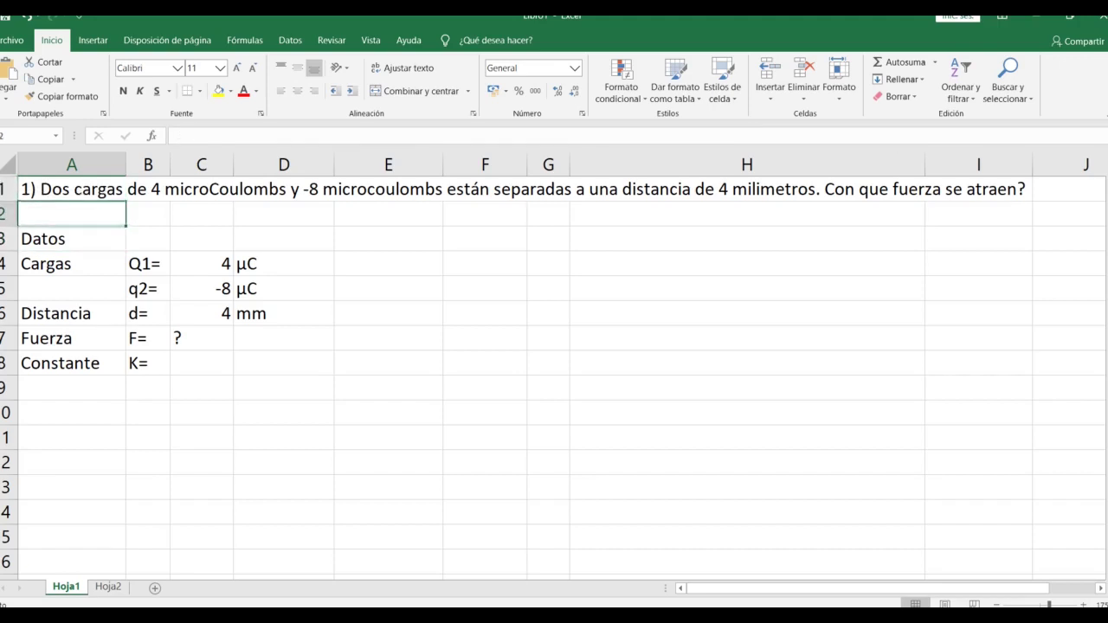
- Review the Datos entries for charges Q1 and q2, checking their values and units in rows 4 and 5
key("Down")
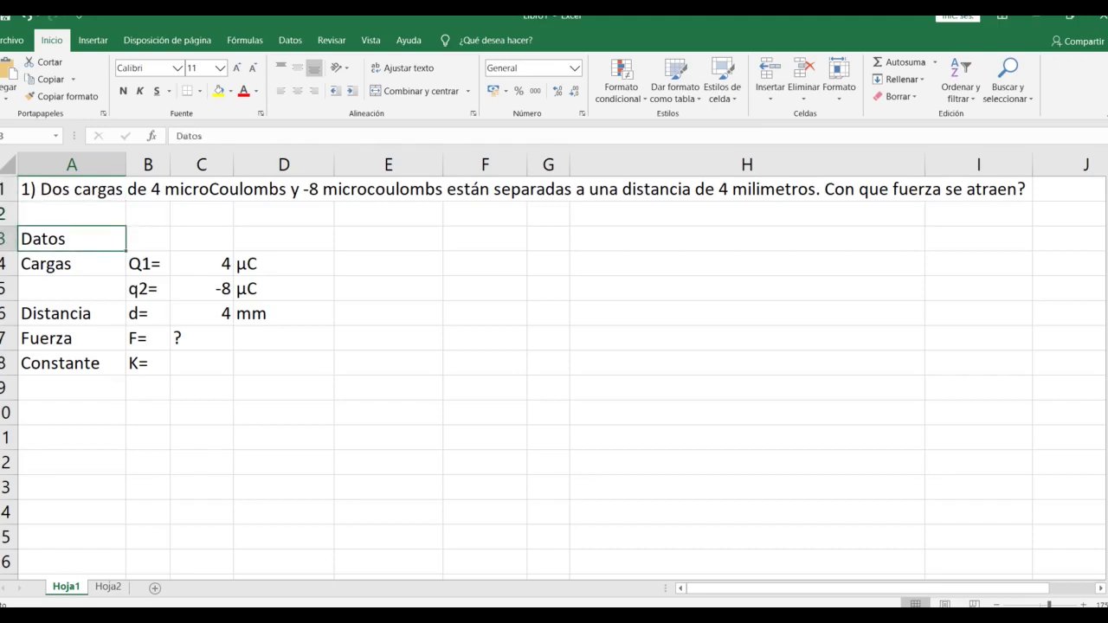
key("Down")
key("Up")
key("Down")
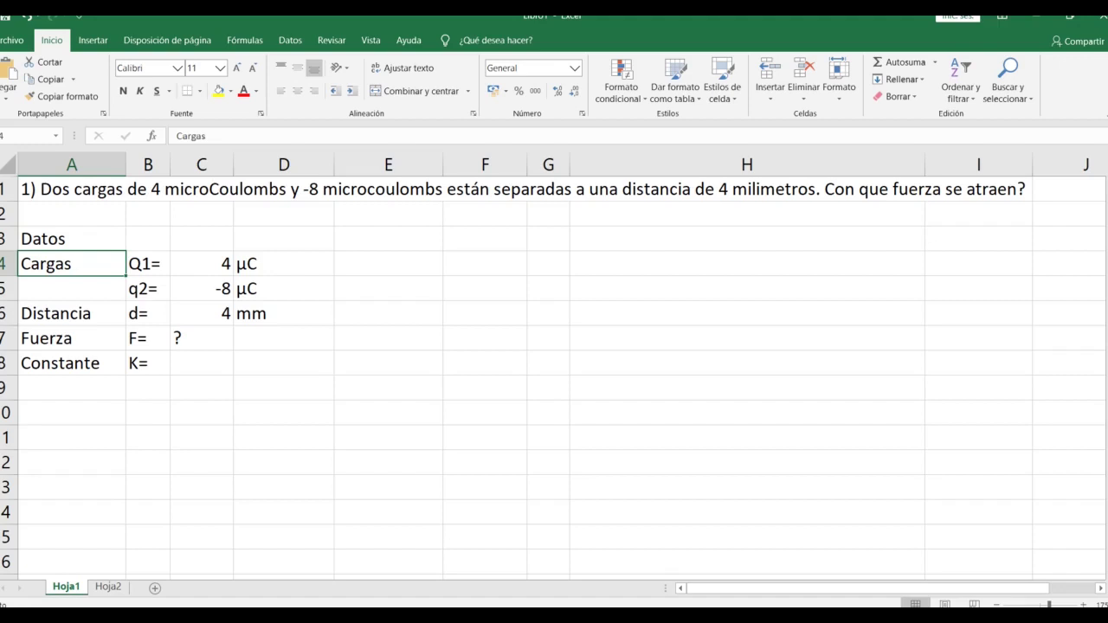
key("Right")
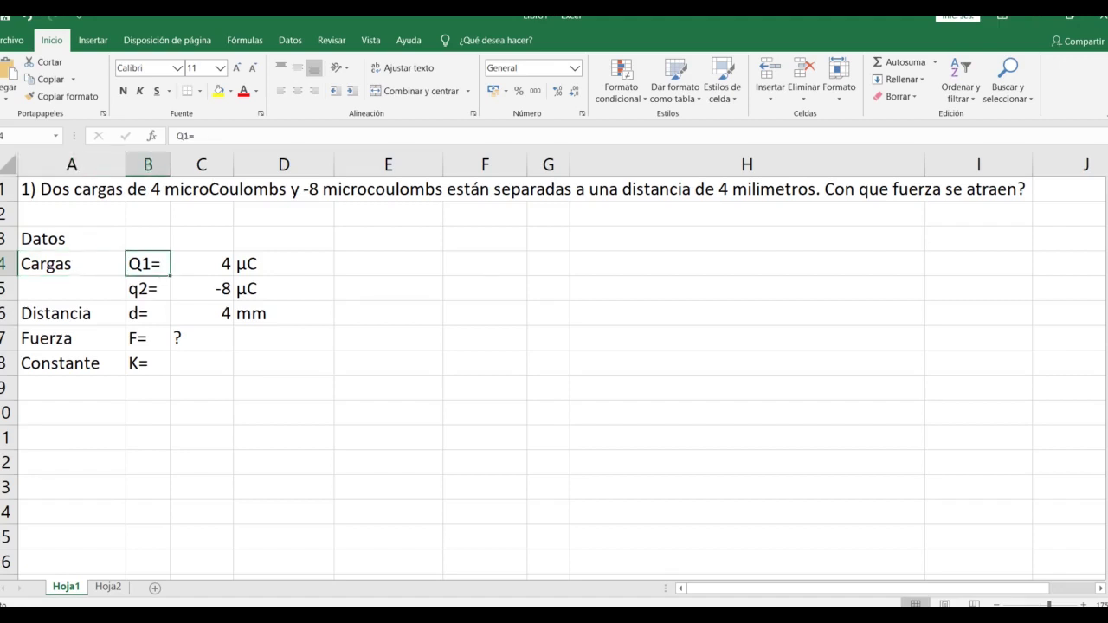
key("Left")
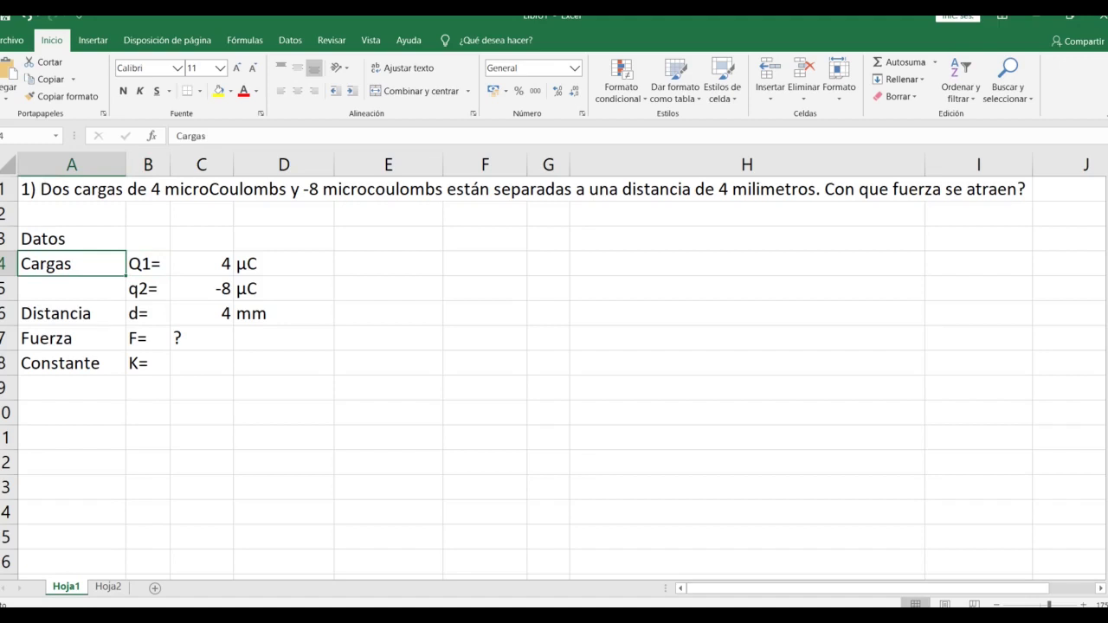
key("Right")
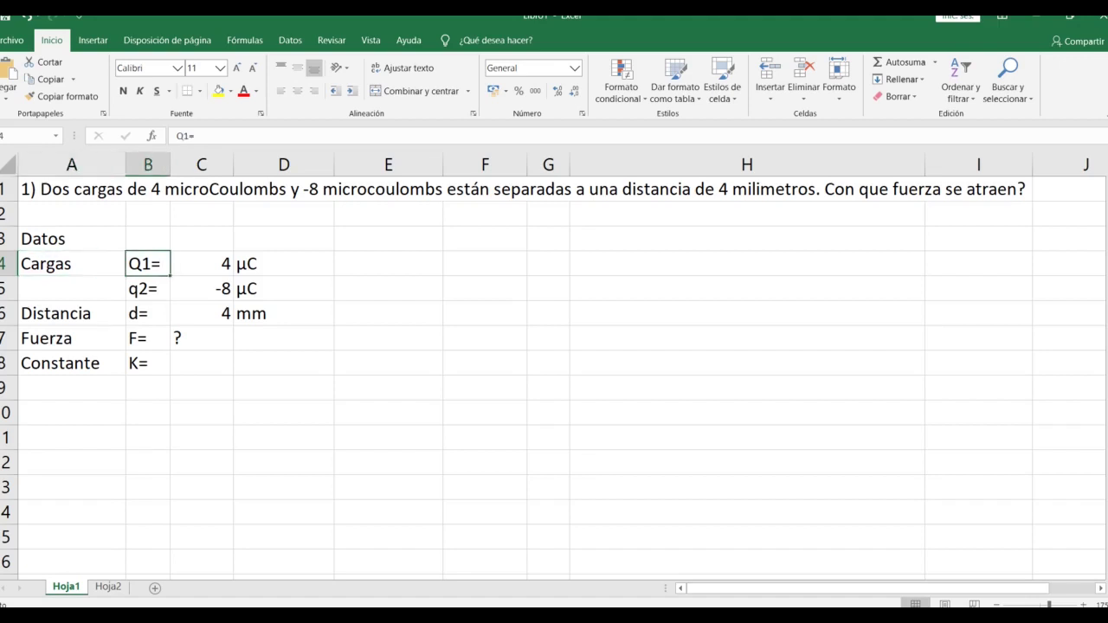
key("Down")
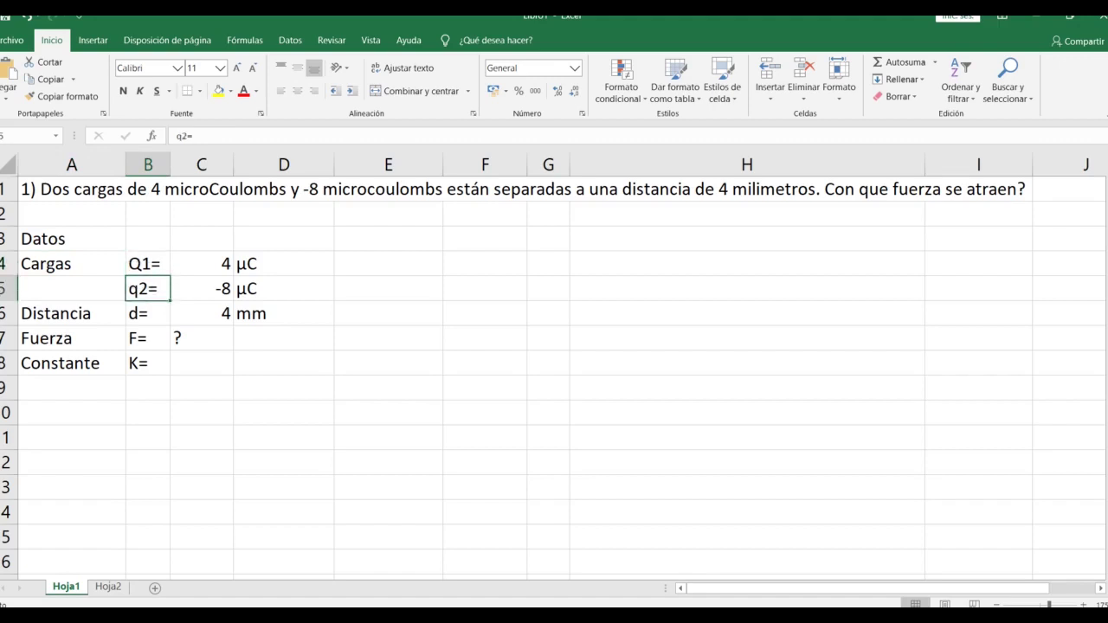
key("Up")
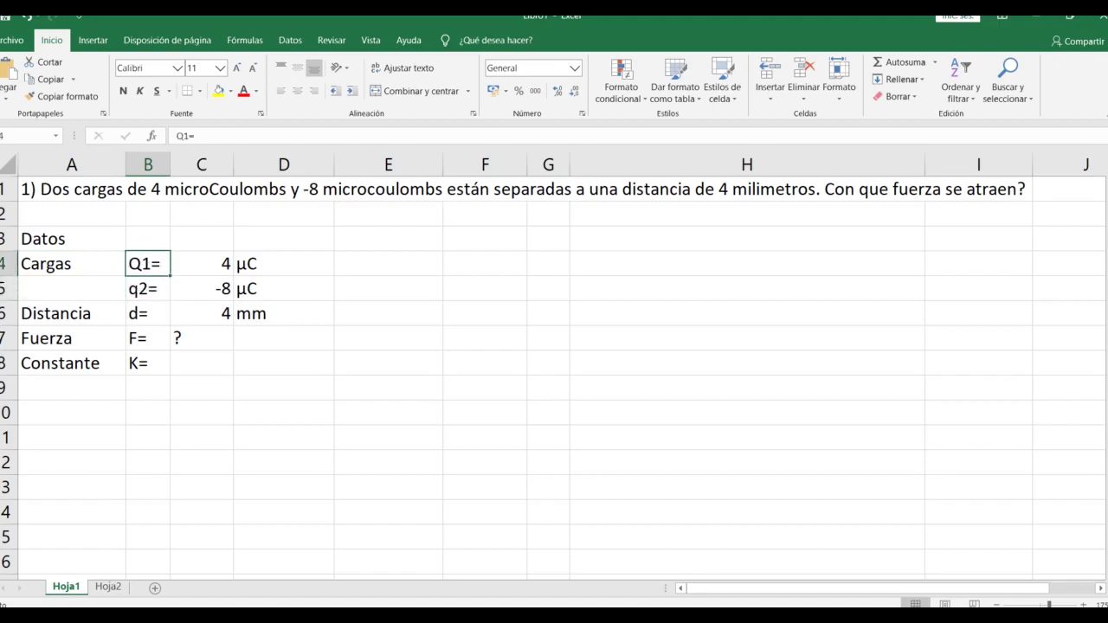
key("Right")
key("Right")
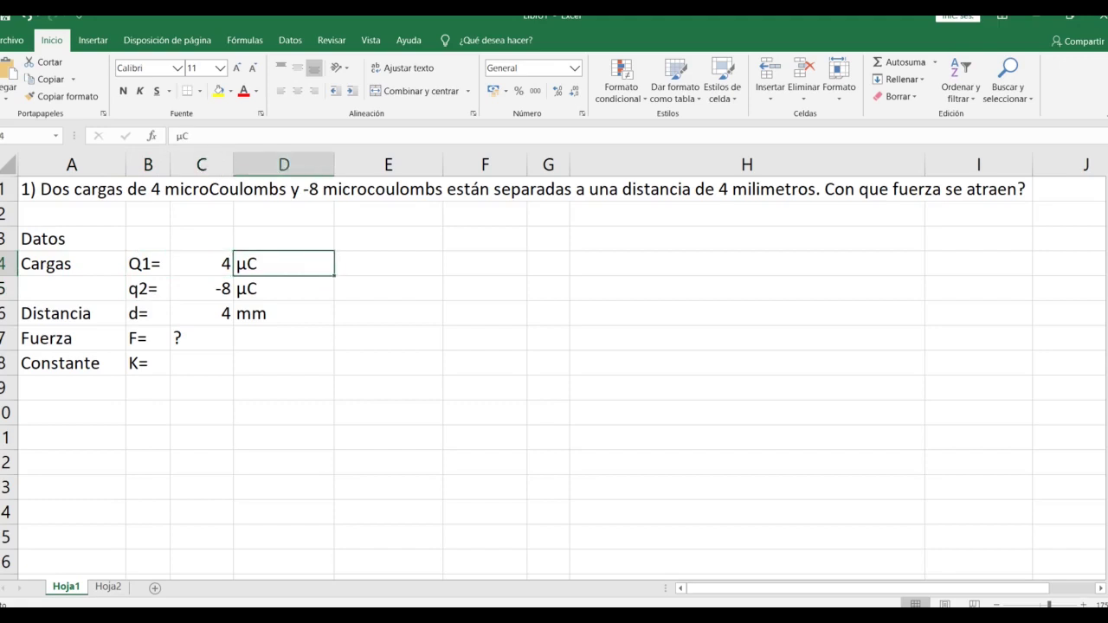
key("Left")
key("Down")
key("Right")
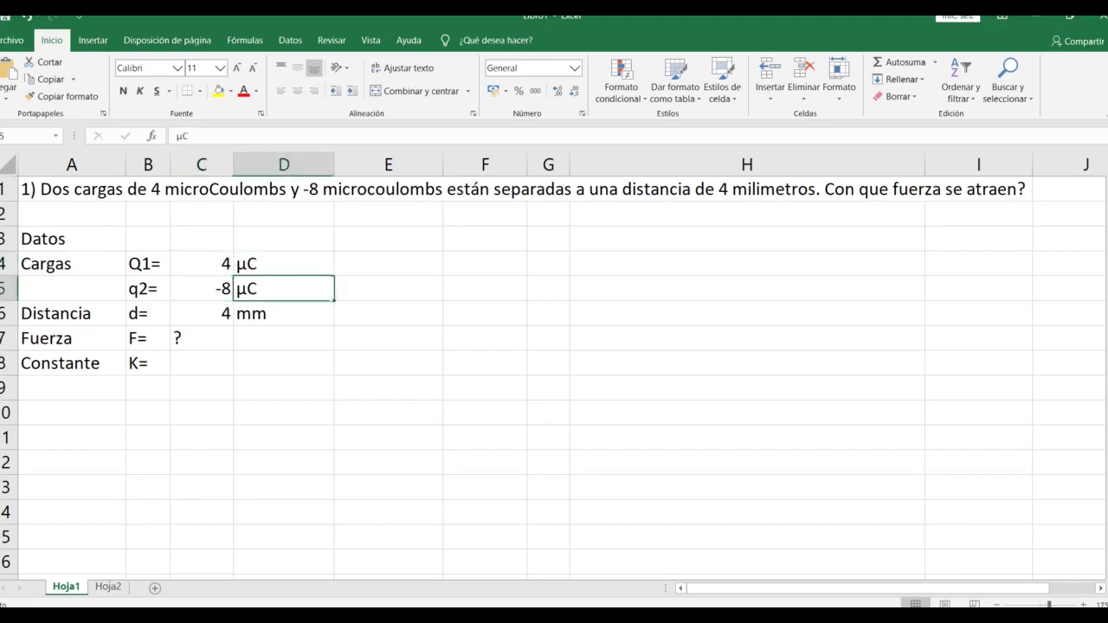
key("Left")
key("Up")
key("Right")
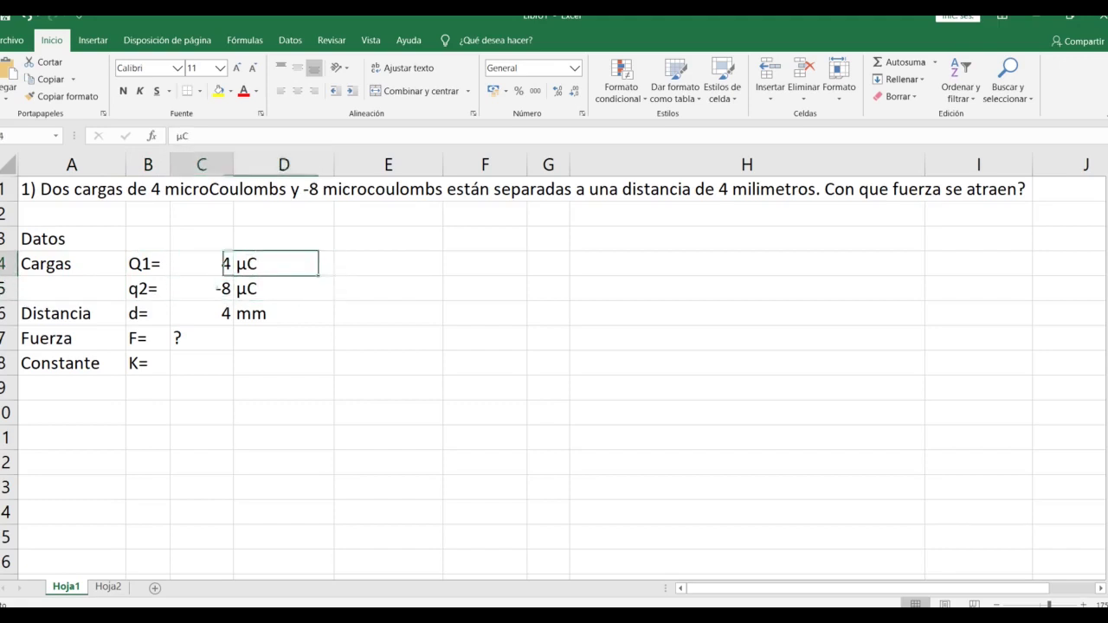
key("Left")
key("Down")
key("Right")
- Review the distance entry d with its unit and the unknown force F in rows 6 and 7
key("Down")
key("Left")
key("Left")
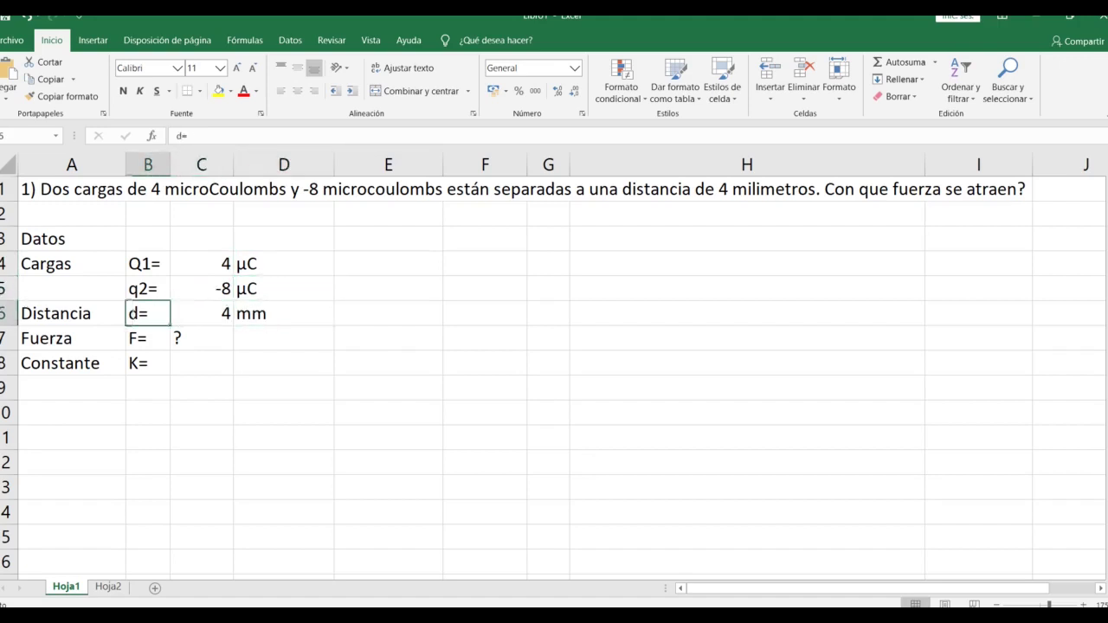
key("Left")
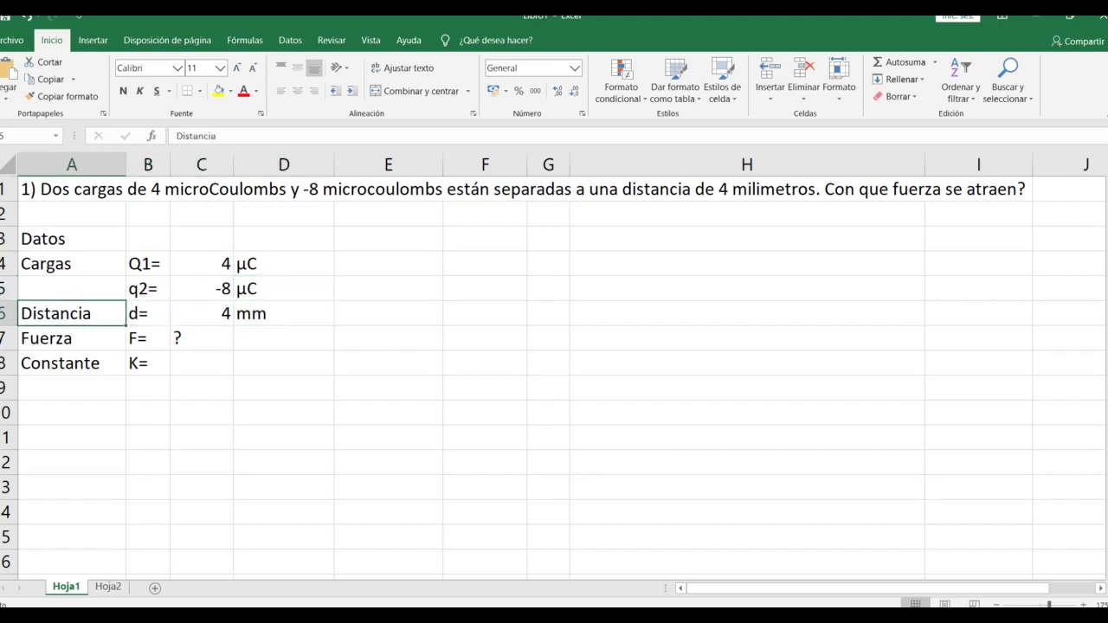
key("Right")
key("Right")
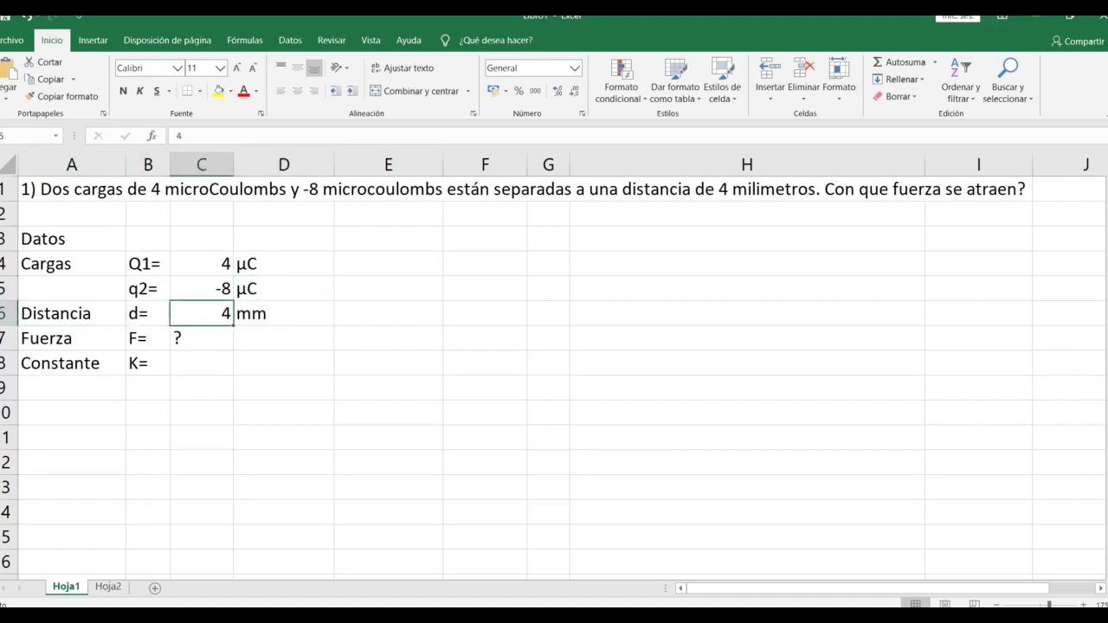
key("Right")
key("Left")
key("Up")
key("Up")
key("Down")
key("Down")
key("Left")
key("Down")
key("Left")
key("Right")
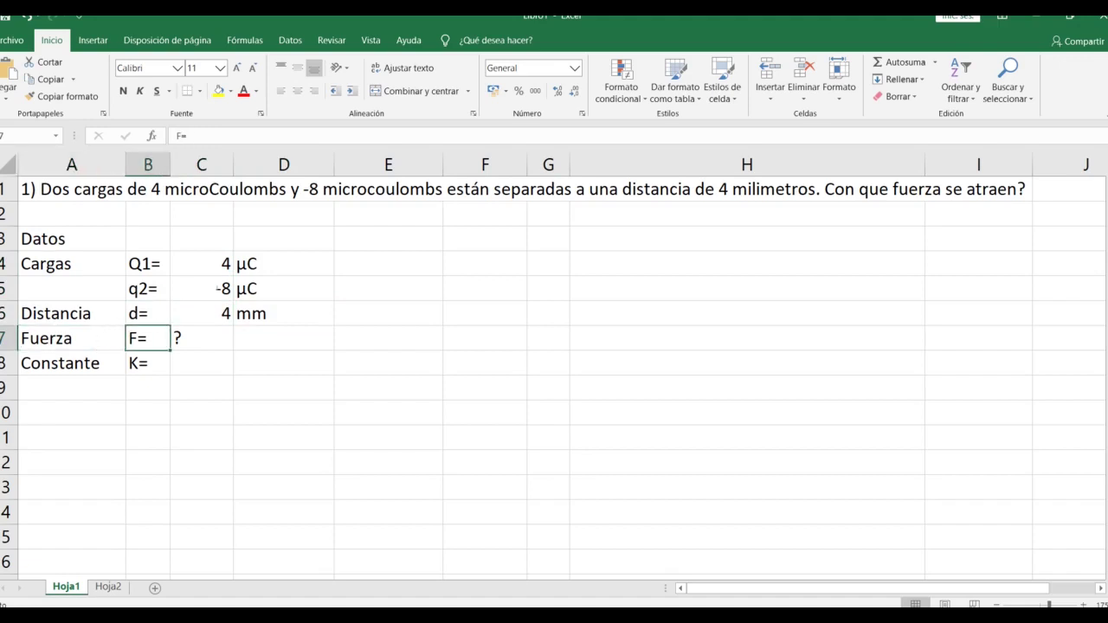
key("Left")
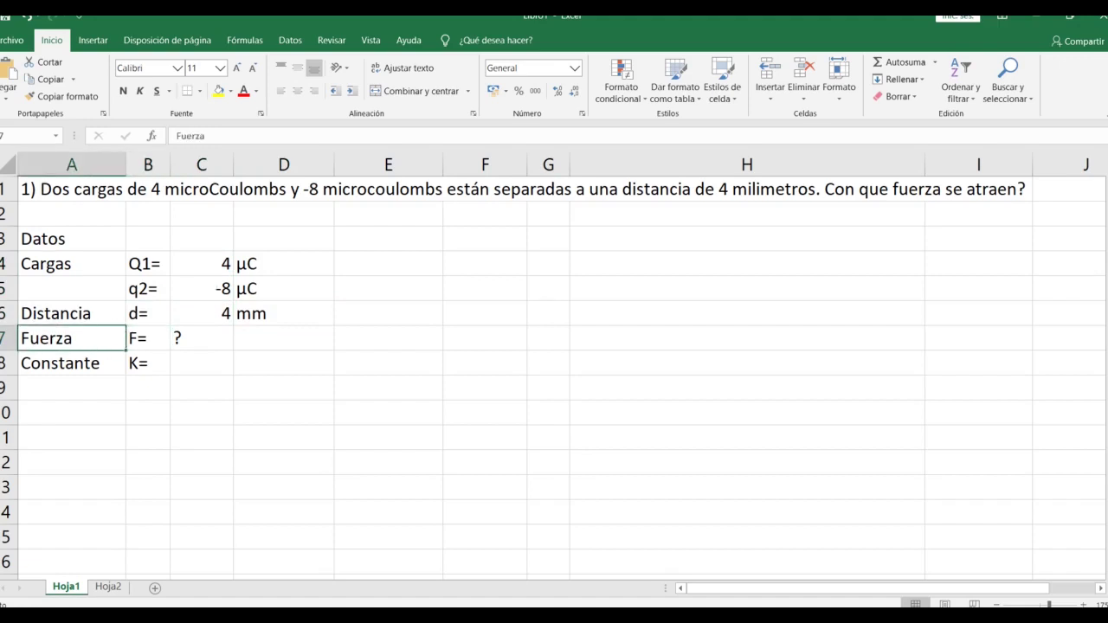
key("Right")
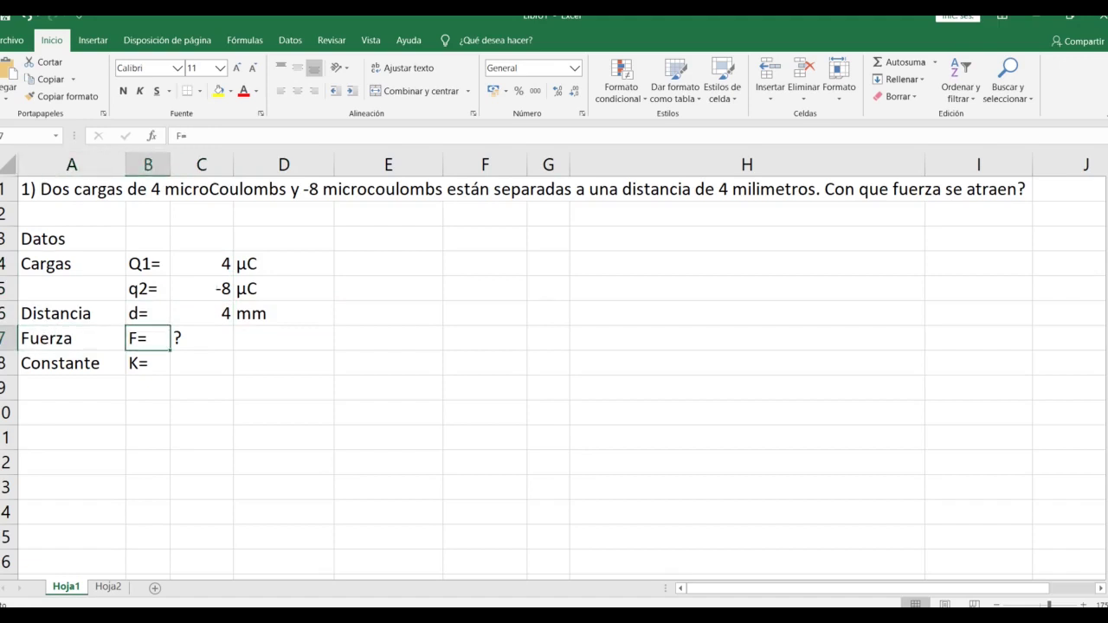
- Copy the formula F = K Q.q/d² from Hoja2 into Hoja1, placing it beside the data just below the problem statement, around columns E to G
left_click(108, 586)
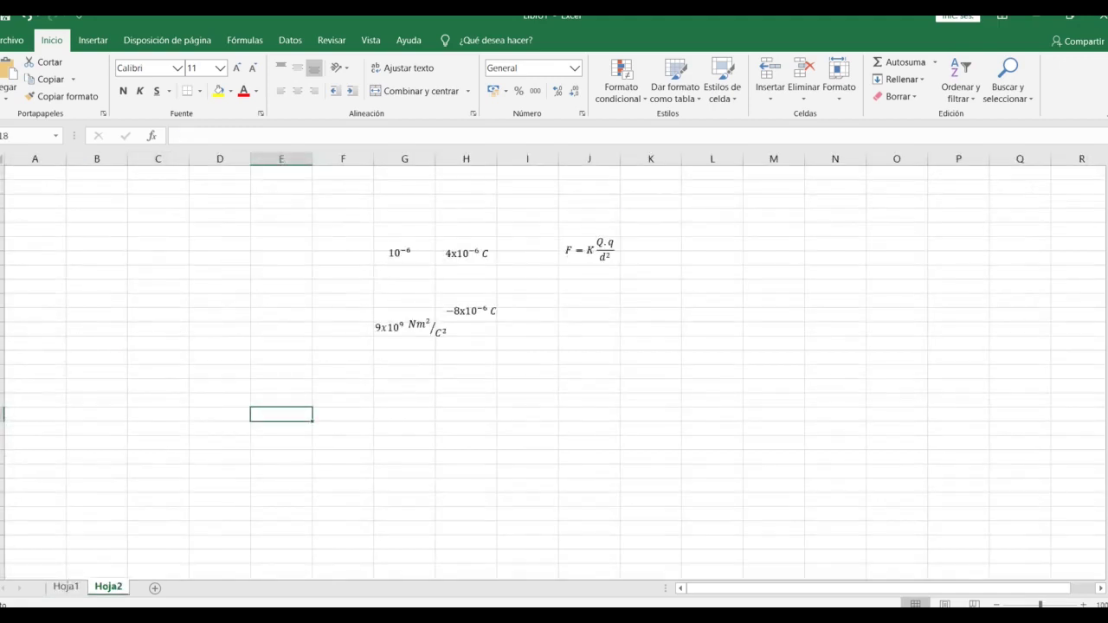
left_click(589, 250)
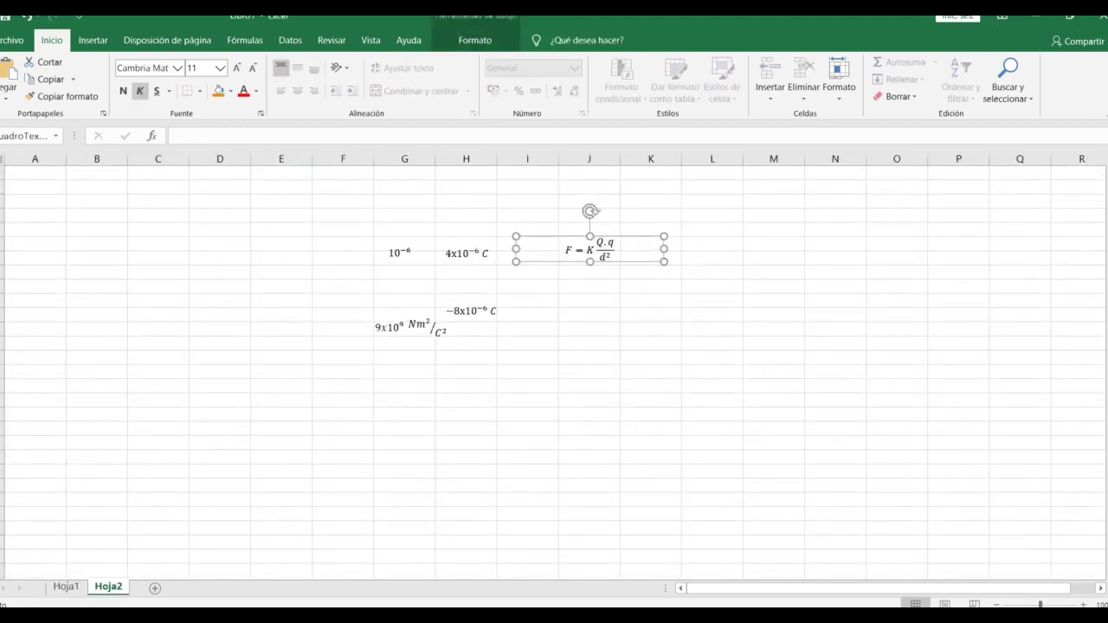
left_click(66, 587)
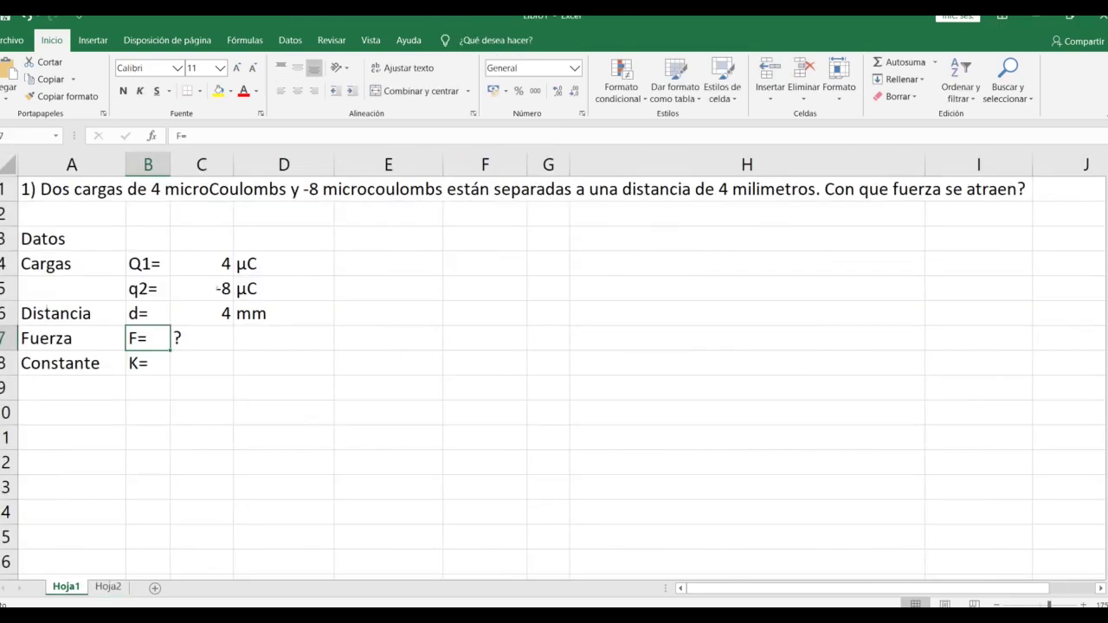
left_click(388, 239)
key("ctrl+v")
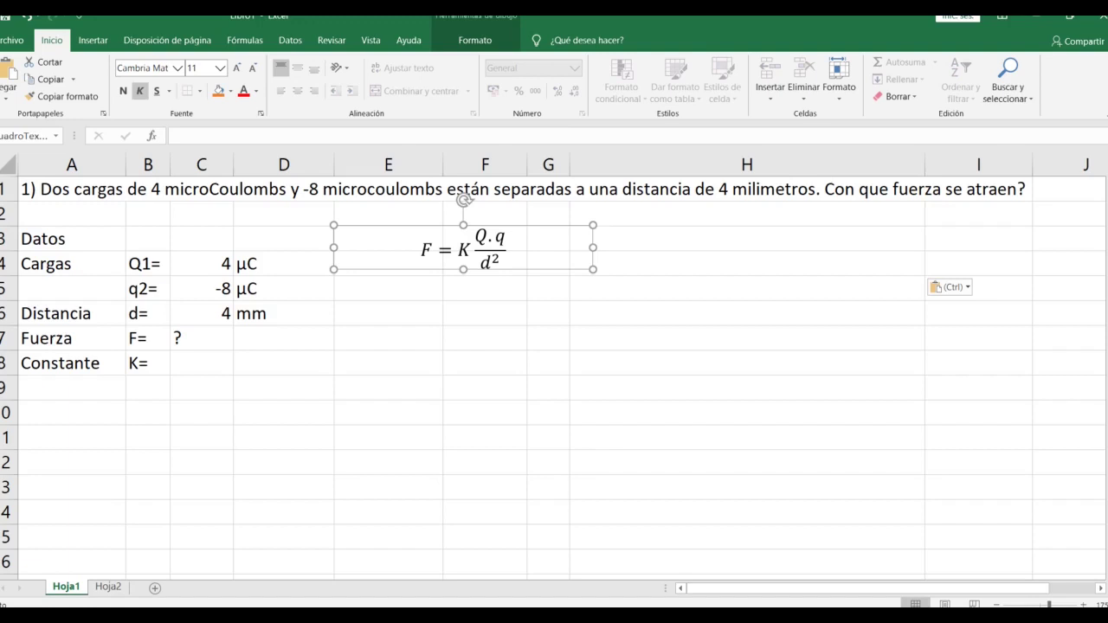
left_click_drag(398, 226, 434, 218)
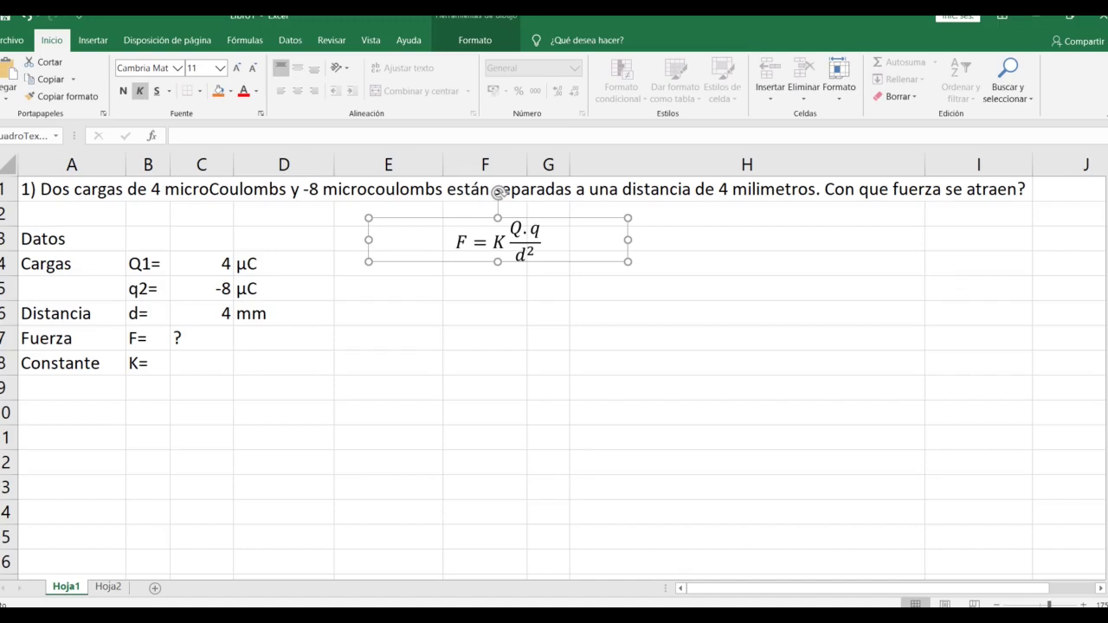
- Examine the terms of the pasted force formula: the constant K, the charges Q and q, and the squared distance d
left_click(516, 253)
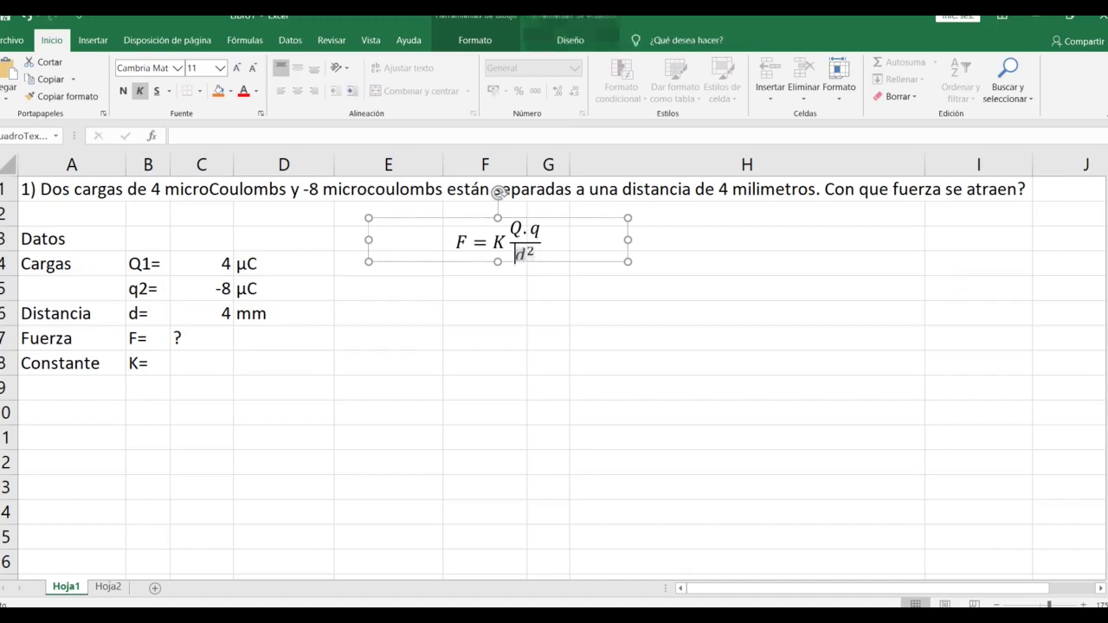
triple_click(473, 241)
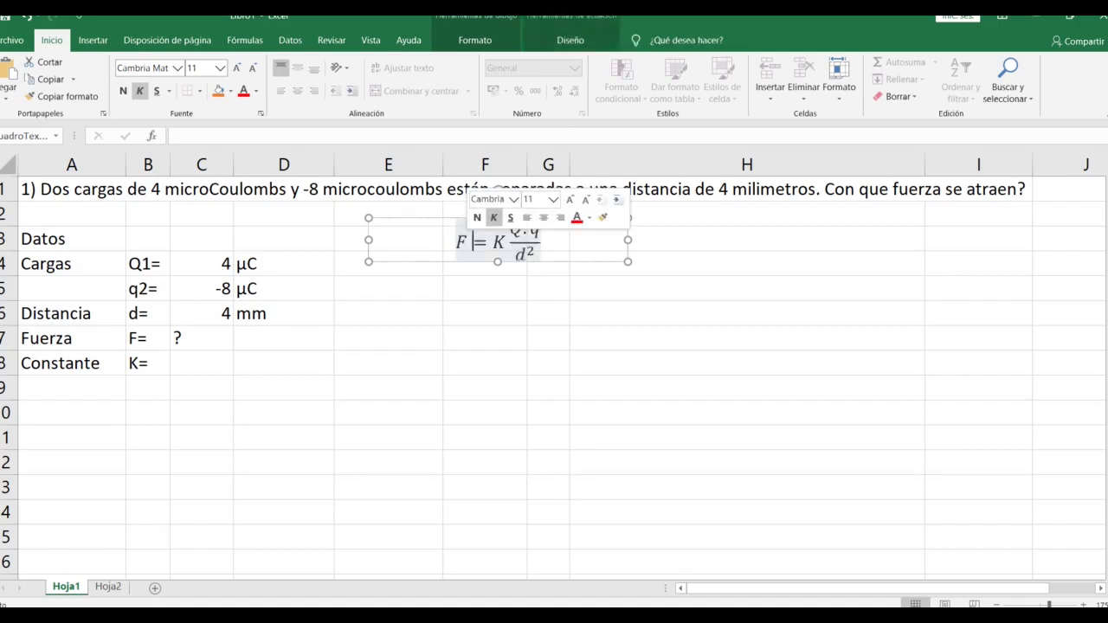
left_click(505, 241)
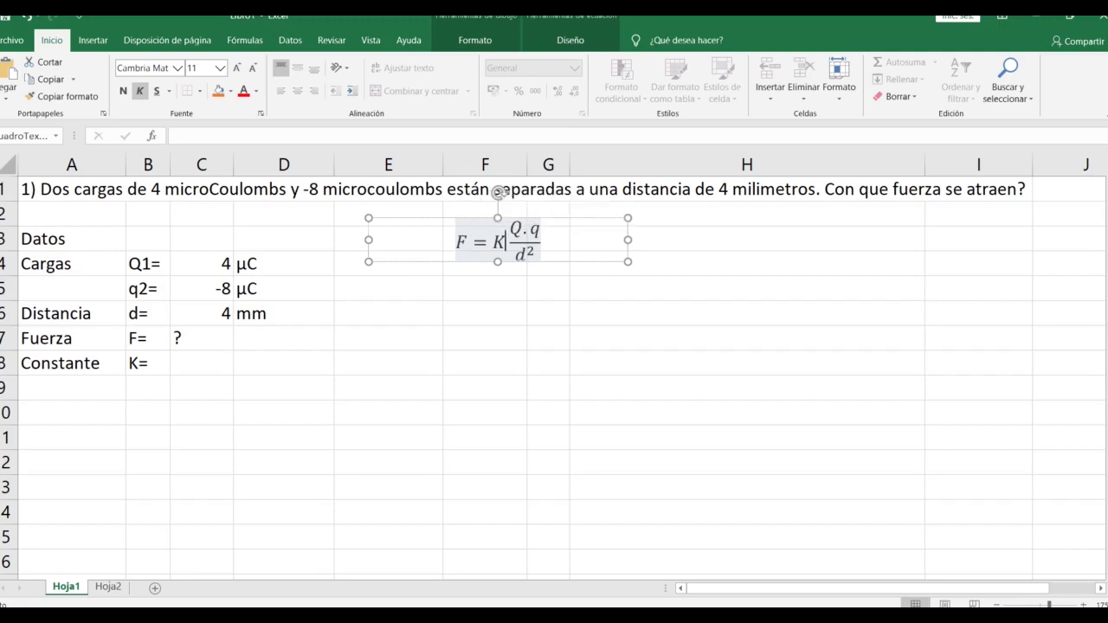
left_click(522, 227)
double_click(535, 228)
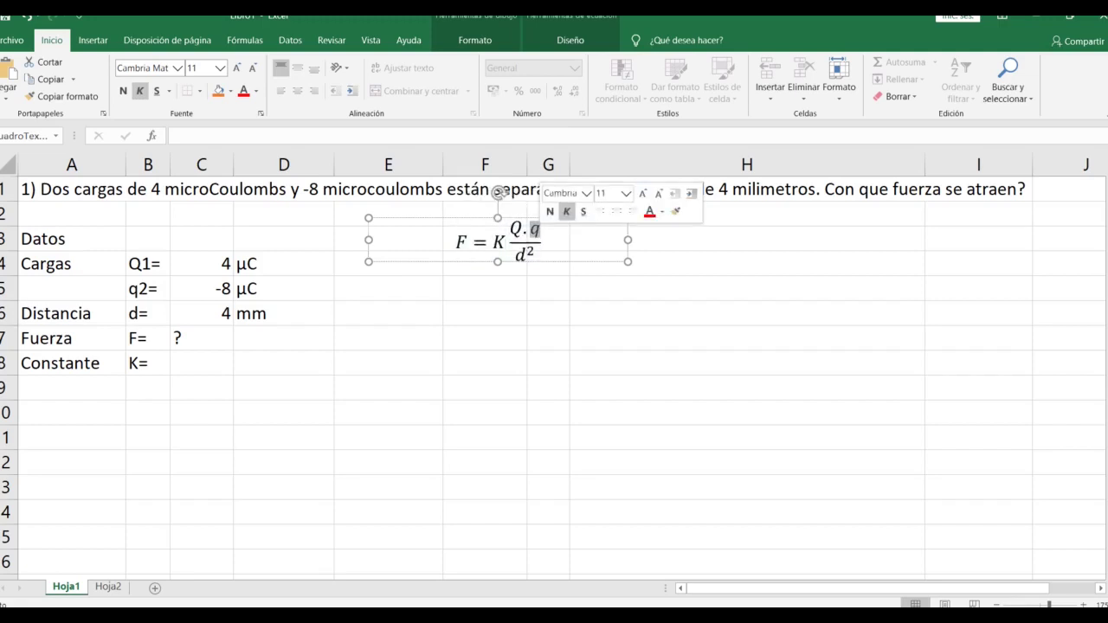
left_click(541, 244)
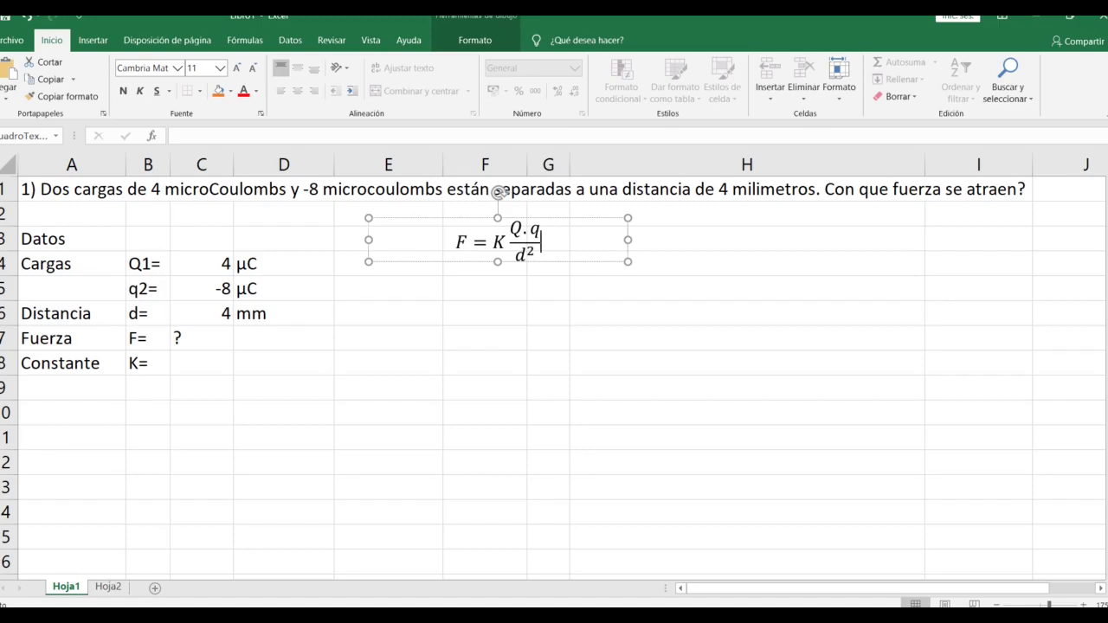
- Copy the constant 9x10⁹ Nm²/C² from Hoja2 into Hoja1 and align it beside K= in row 8
double_click(499, 242)
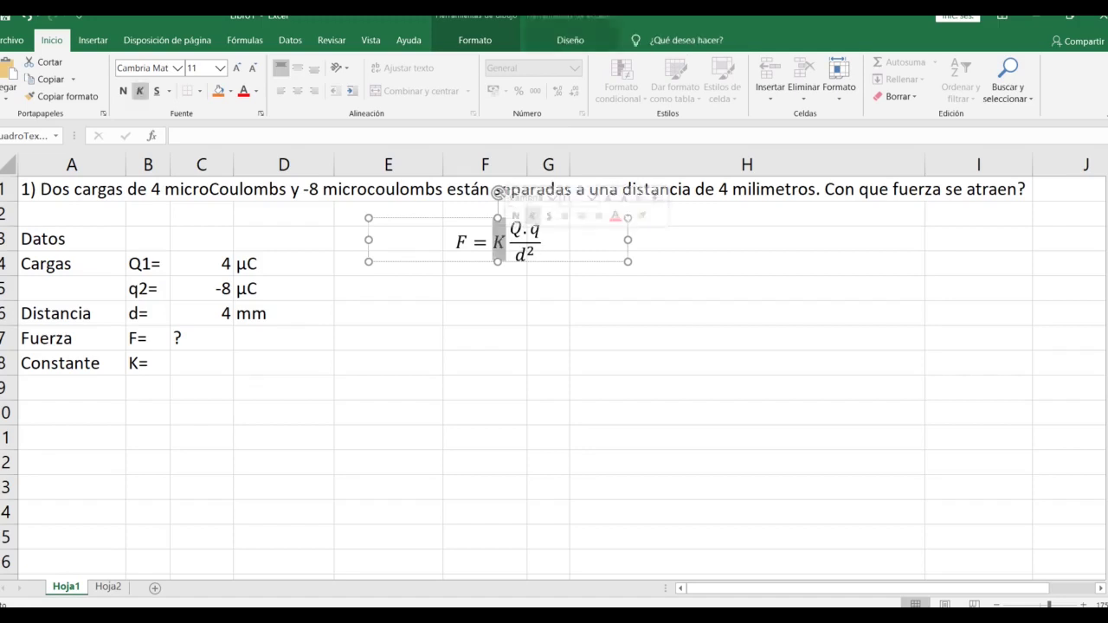
left_click(200, 363)
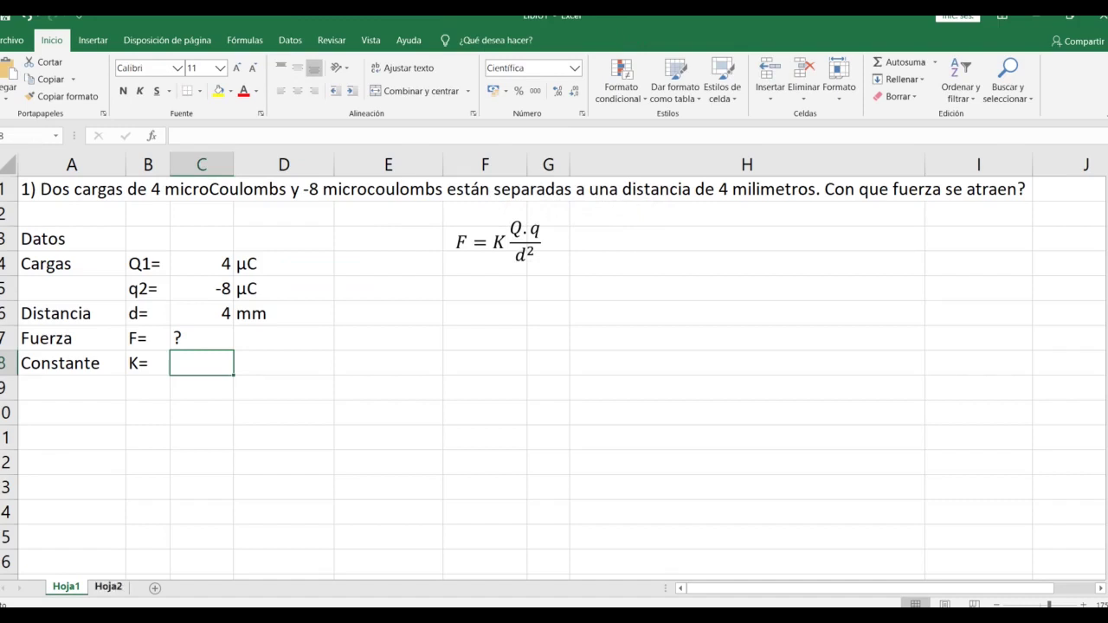
left_click(108, 587)
left_click(414, 324)
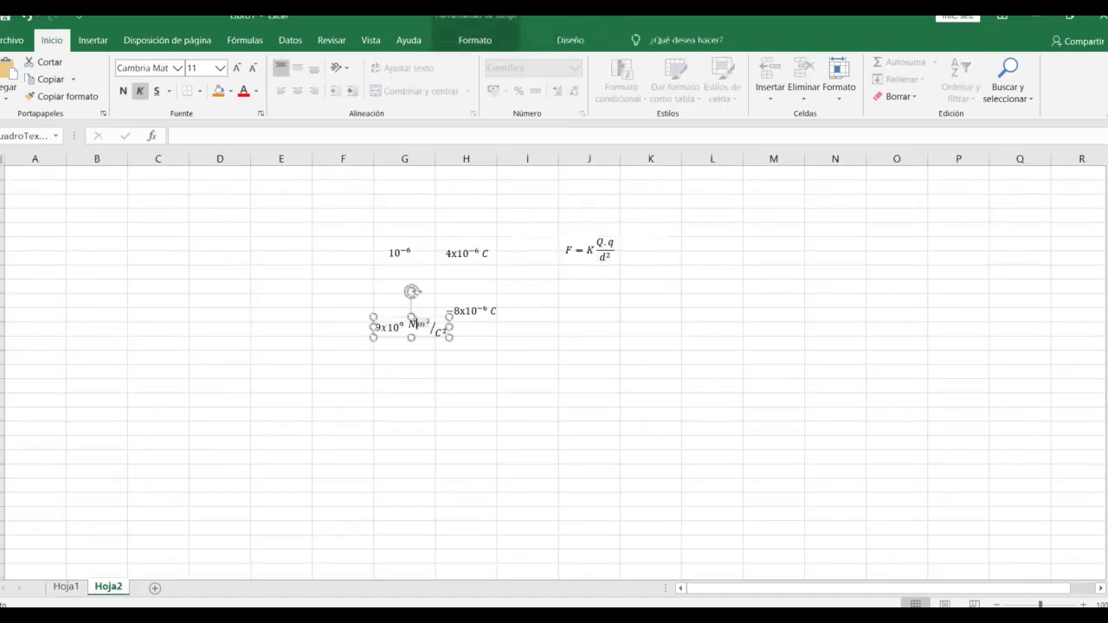
key("Escape")
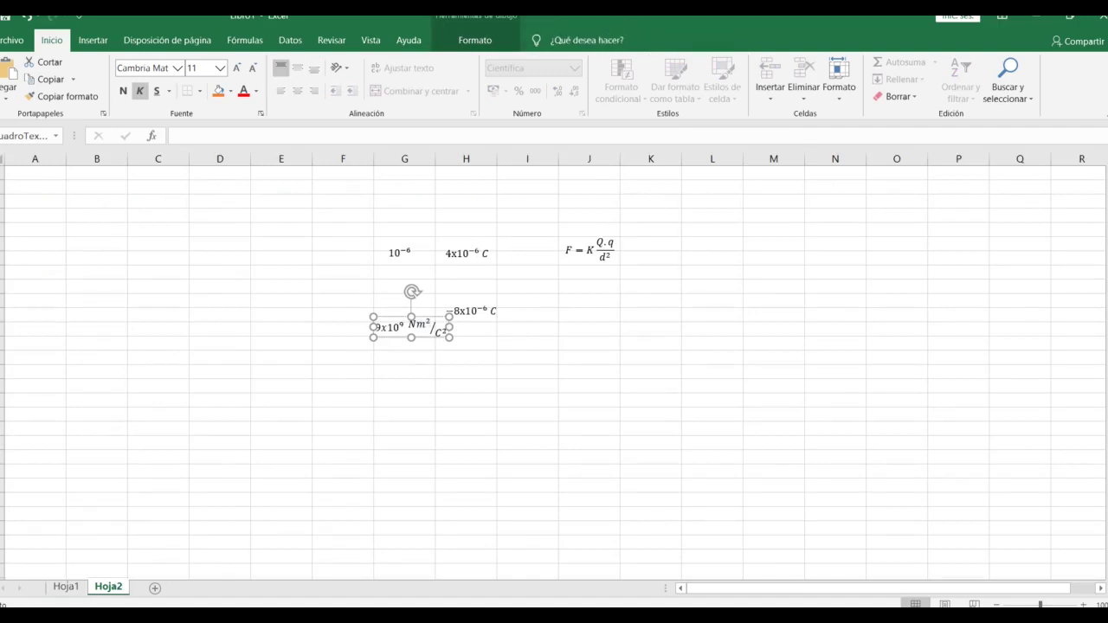
left_click(65, 587)
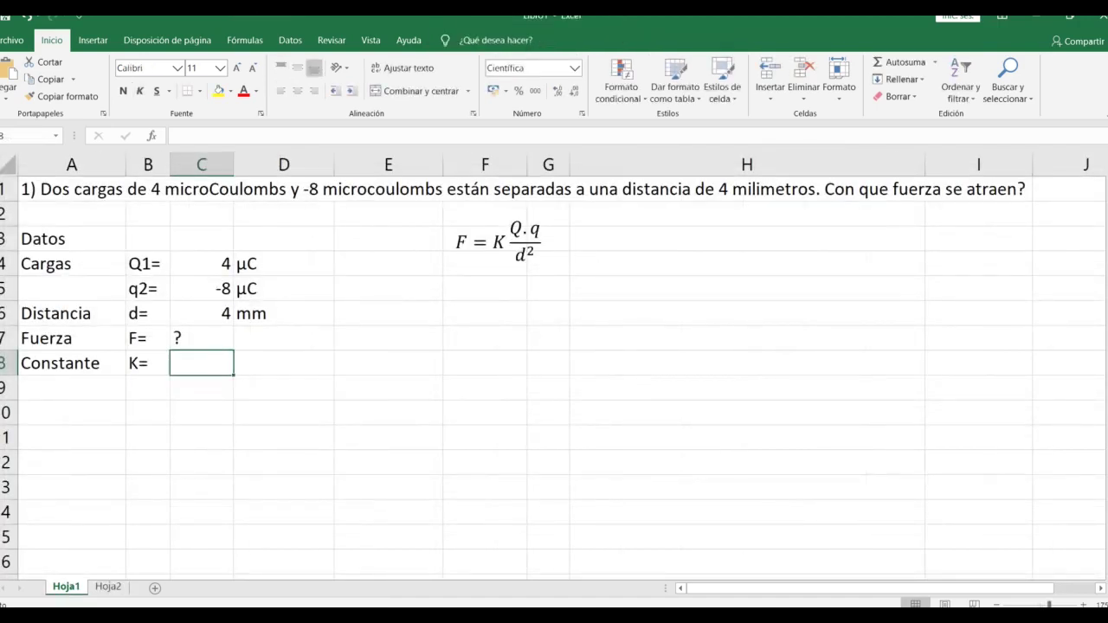
key("ctrl+v")
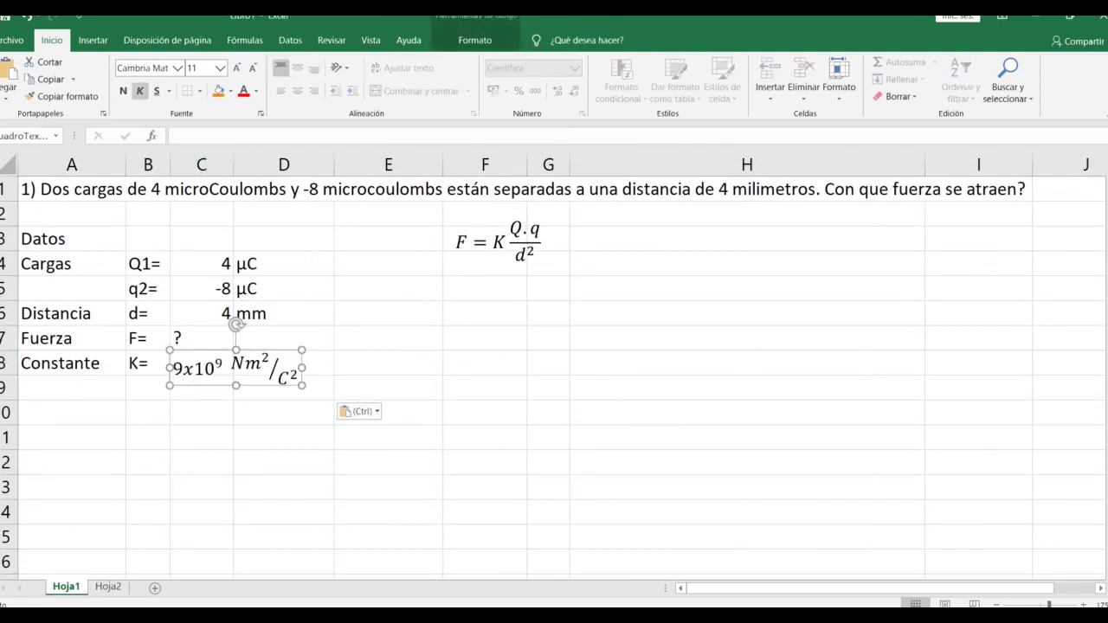
left_click_drag(208, 350, 206, 344)
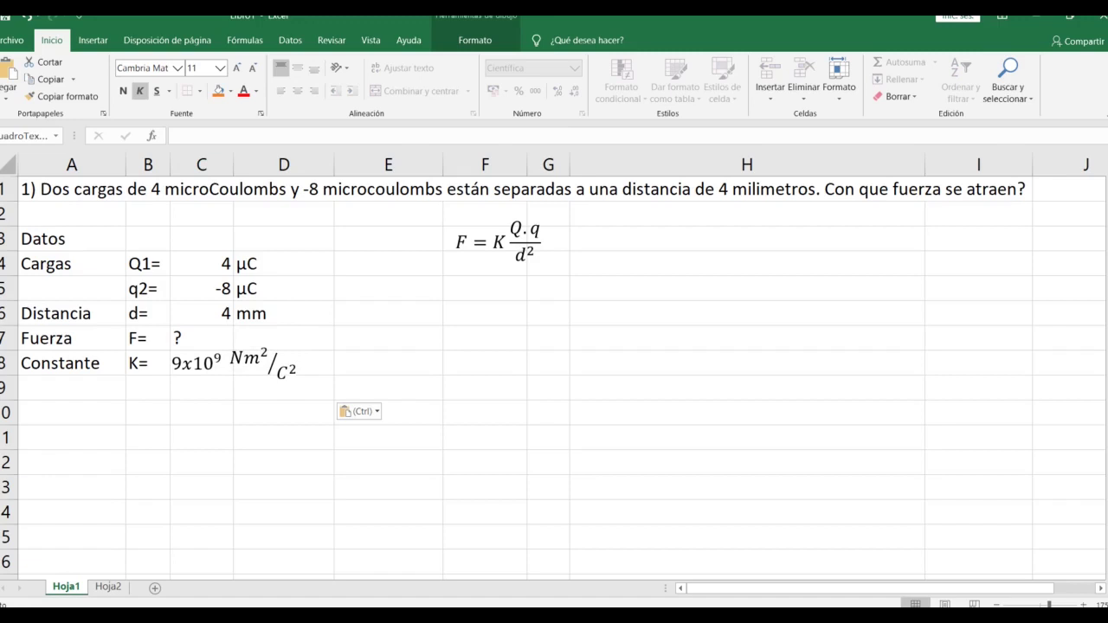
left_click_drag(206, 344, 206, 345)
left_click(388, 363)
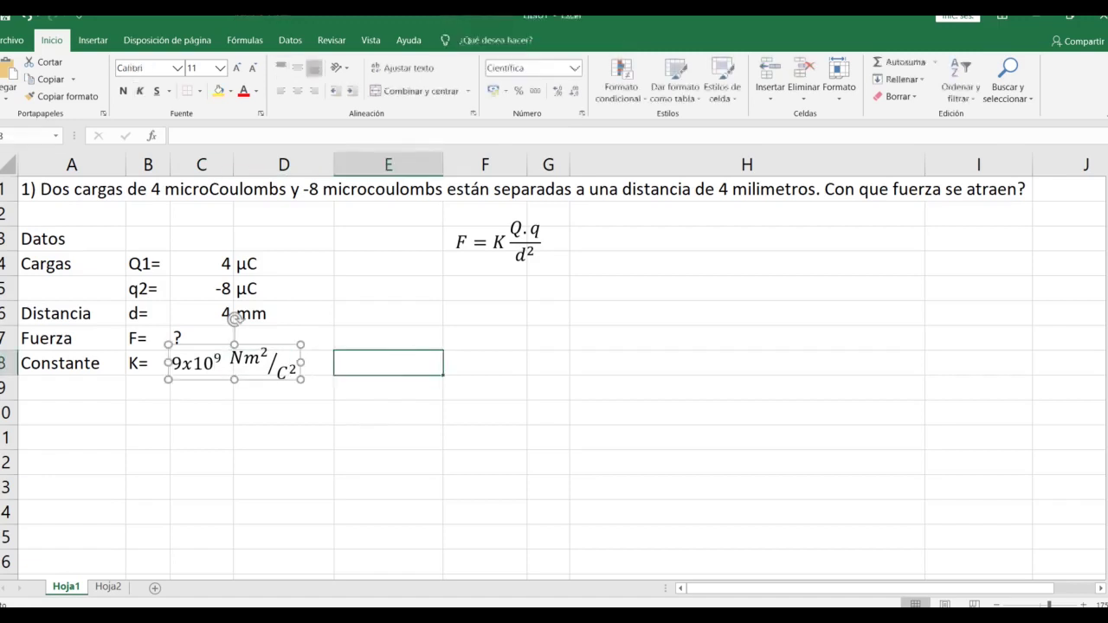
- Examine the pasted constant K, checking its power of ten and its units Nm²/C²
left_click(194, 364)
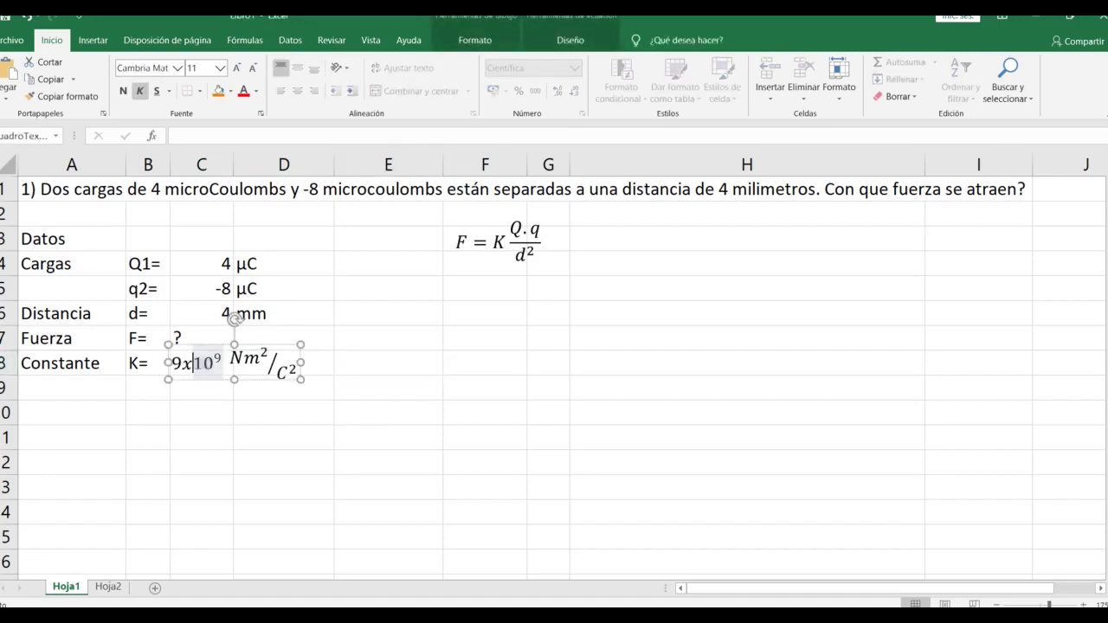
left_click(260, 358)
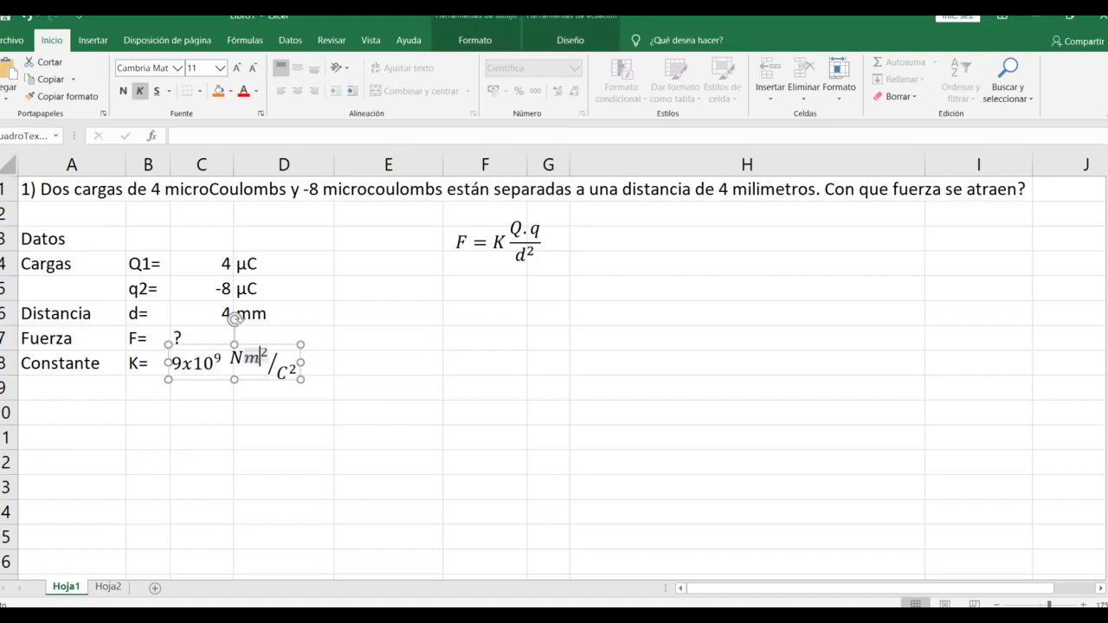
left_click_drag(181, 364, 297, 365)
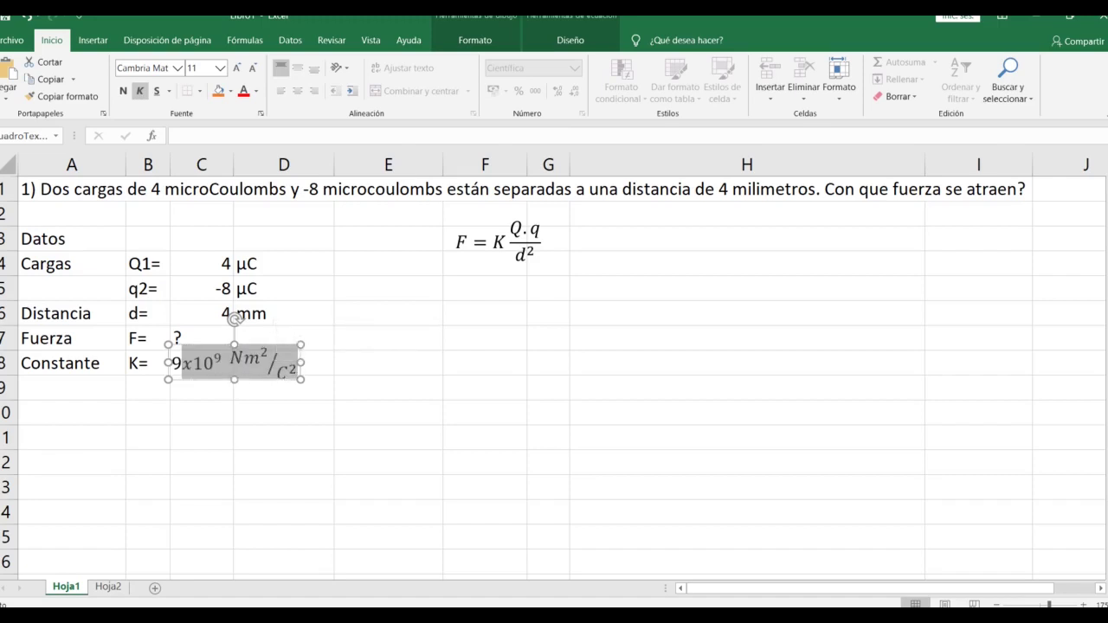
key("Escape")
double_click(212, 364)
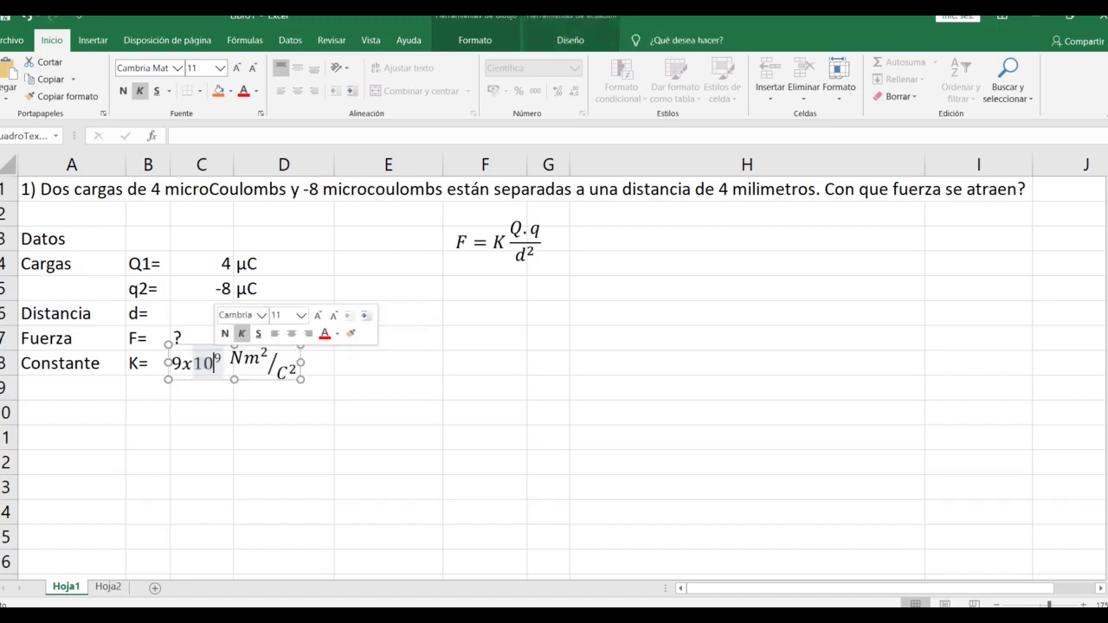
left_click(267, 353)
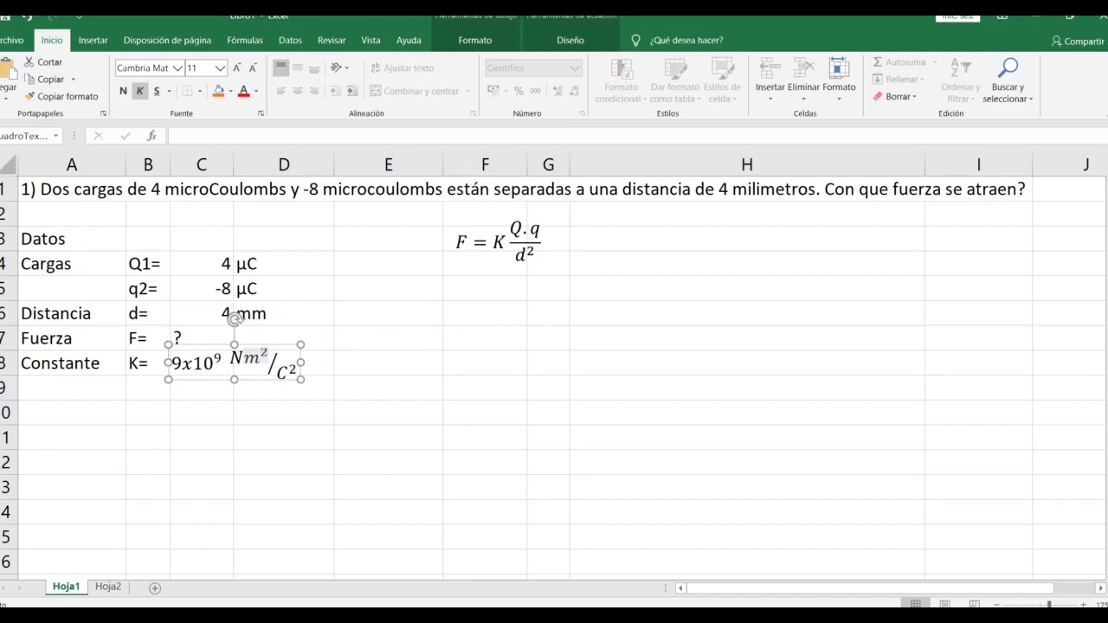
left_click(387, 264)
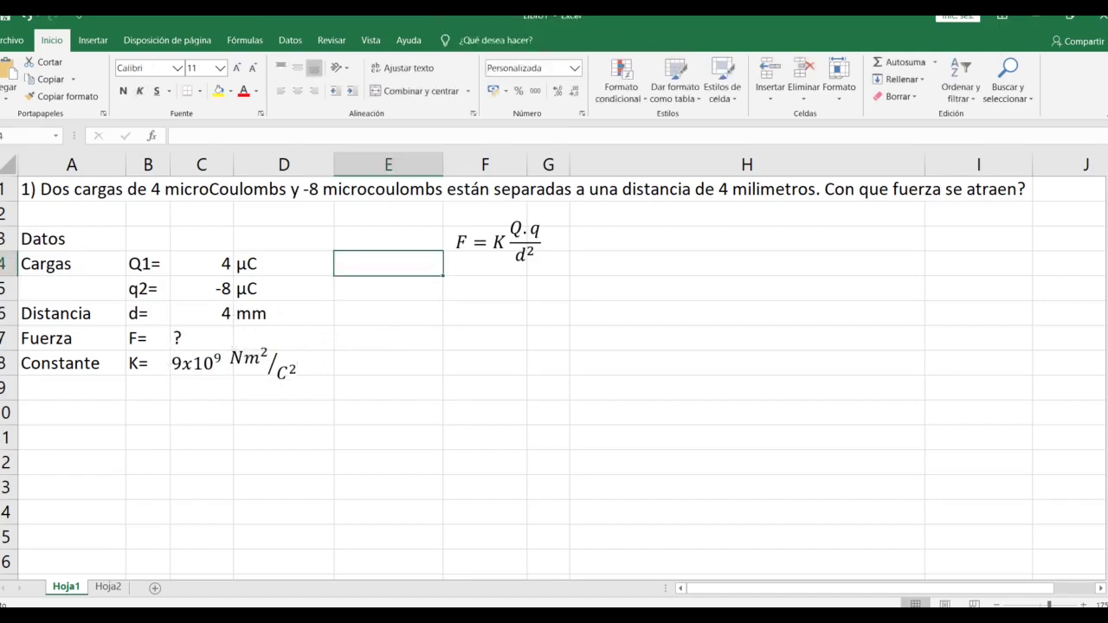
- Move the formula F = K Q.q/d² away from the data, placing it across columns G and H beside rows 3 and 4
left_click(473, 241)
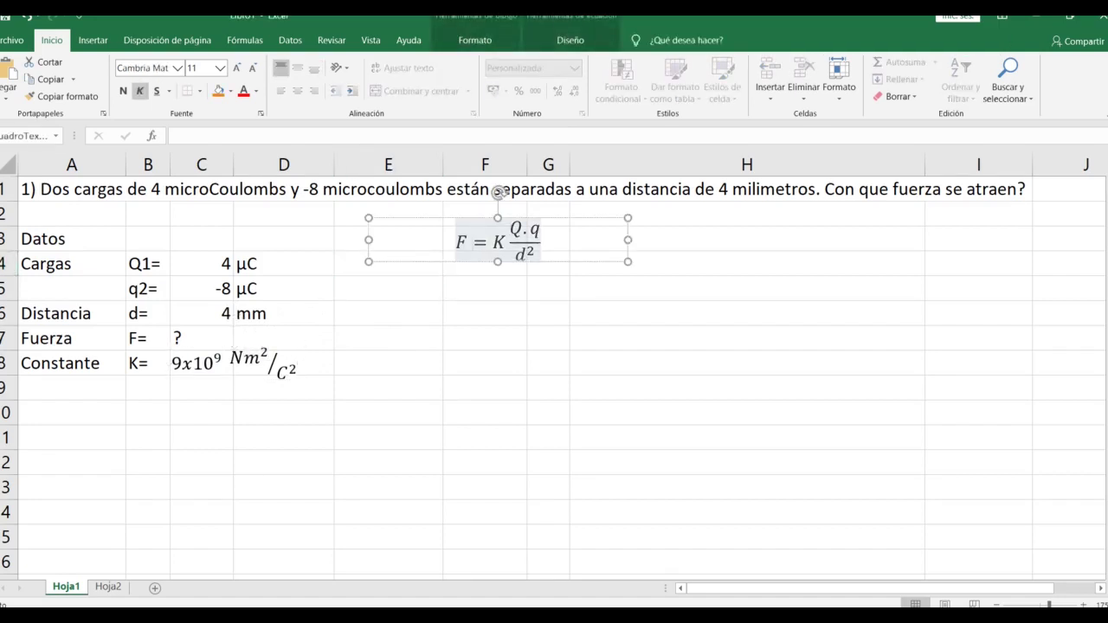
left_click_drag(433, 218, 529, 218)
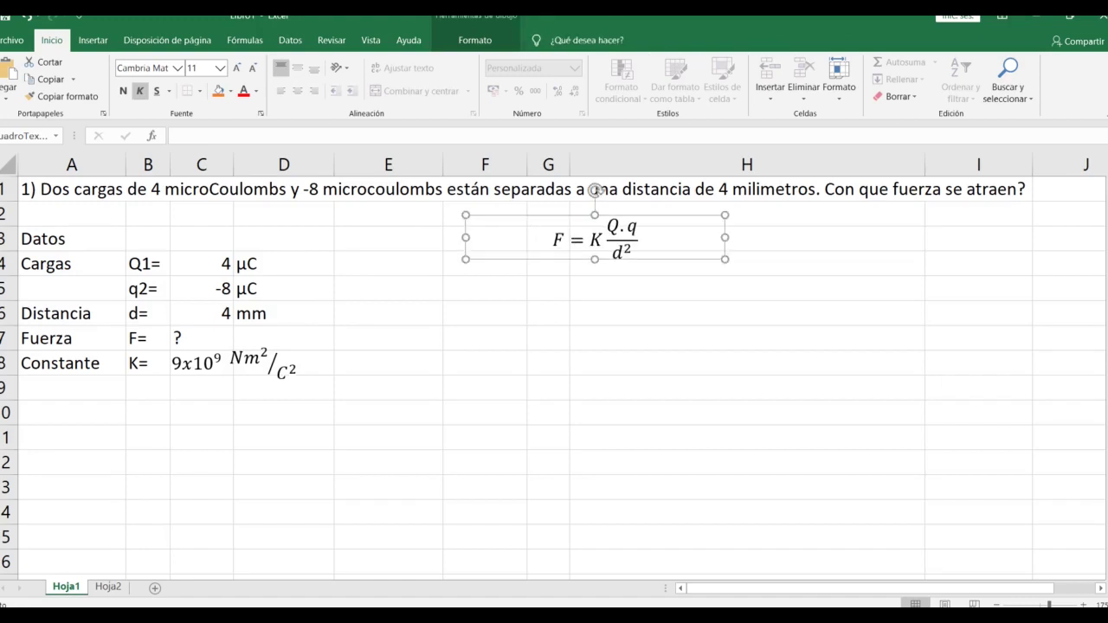
left_click(388, 263)
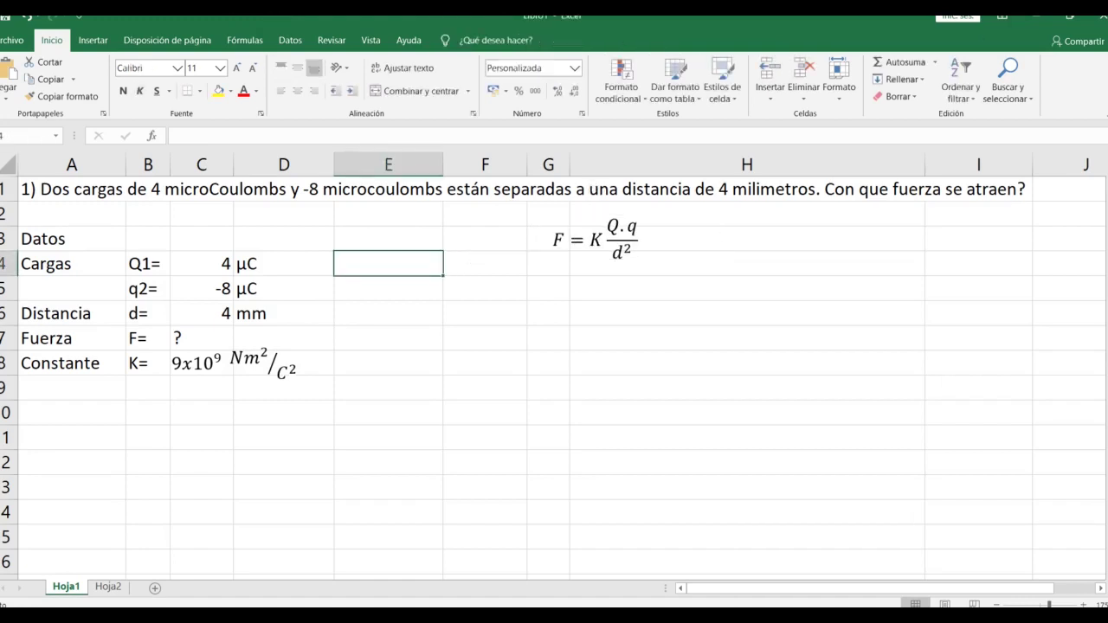
- Compare the charge Q1's unit µC in row 4 with the C² unit in the constant K
left_click(201, 263)
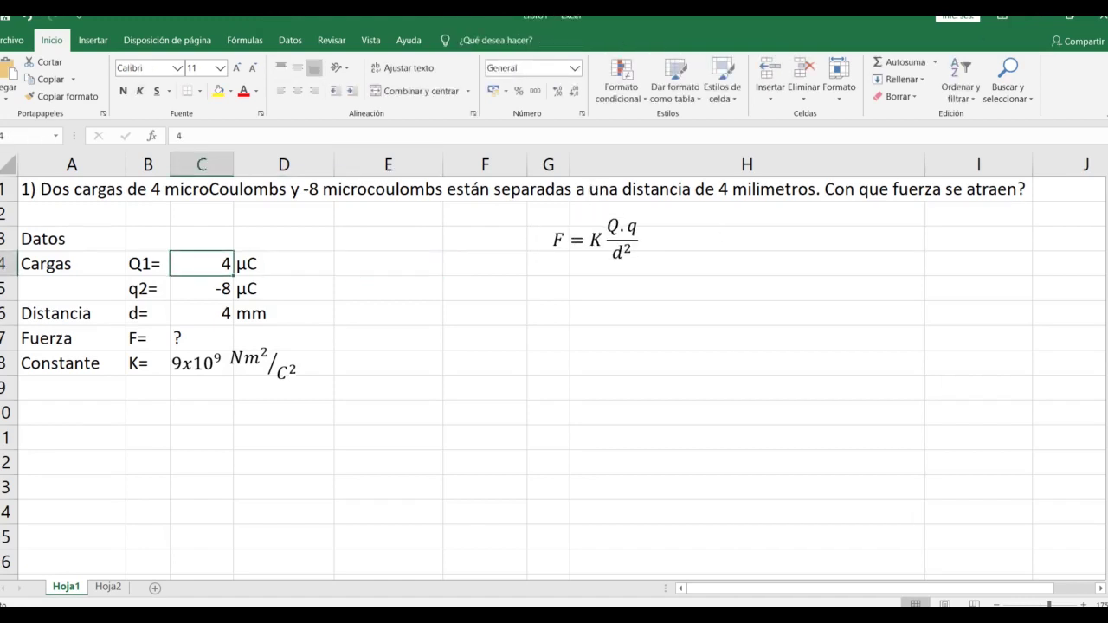
left_click(283, 263)
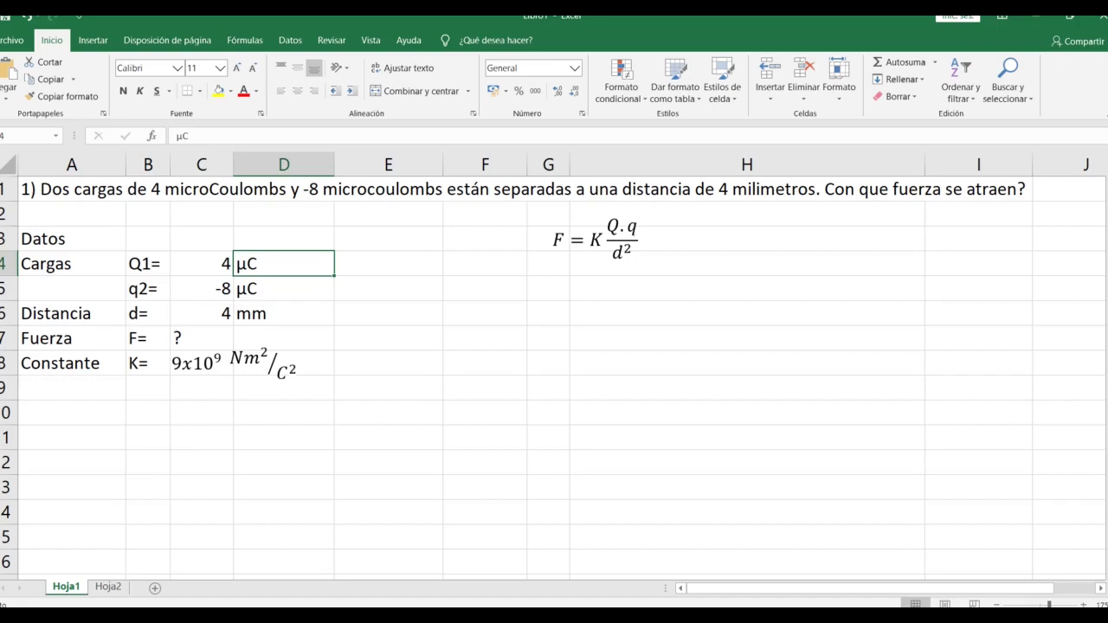
left_click(243, 351)
left_click(277, 370)
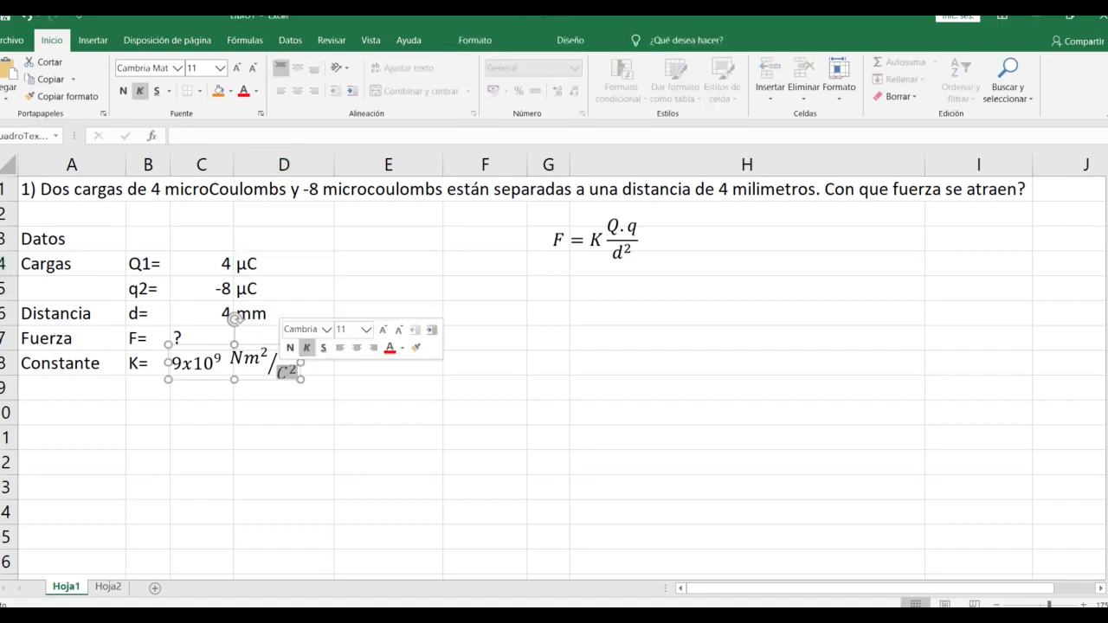
left_click(284, 265)
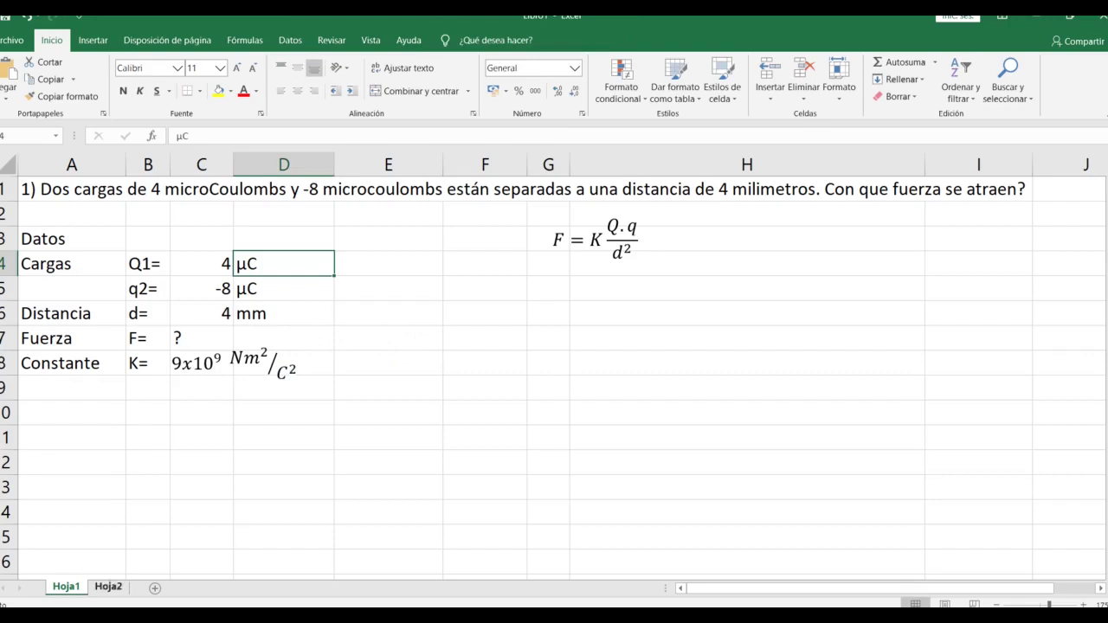
- Copy the factor 10⁻⁶ from Hoja2 into Hoja1 at D3, directly above the µC unit of Q1
left_click(108, 586)
left_click(399, 252)
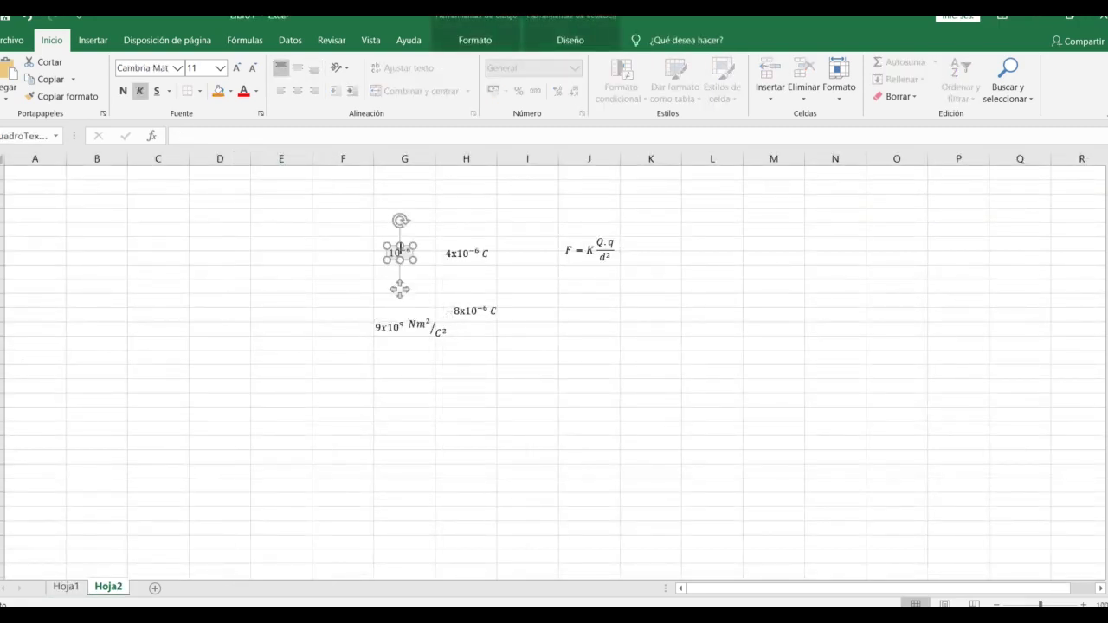
key("Escape")
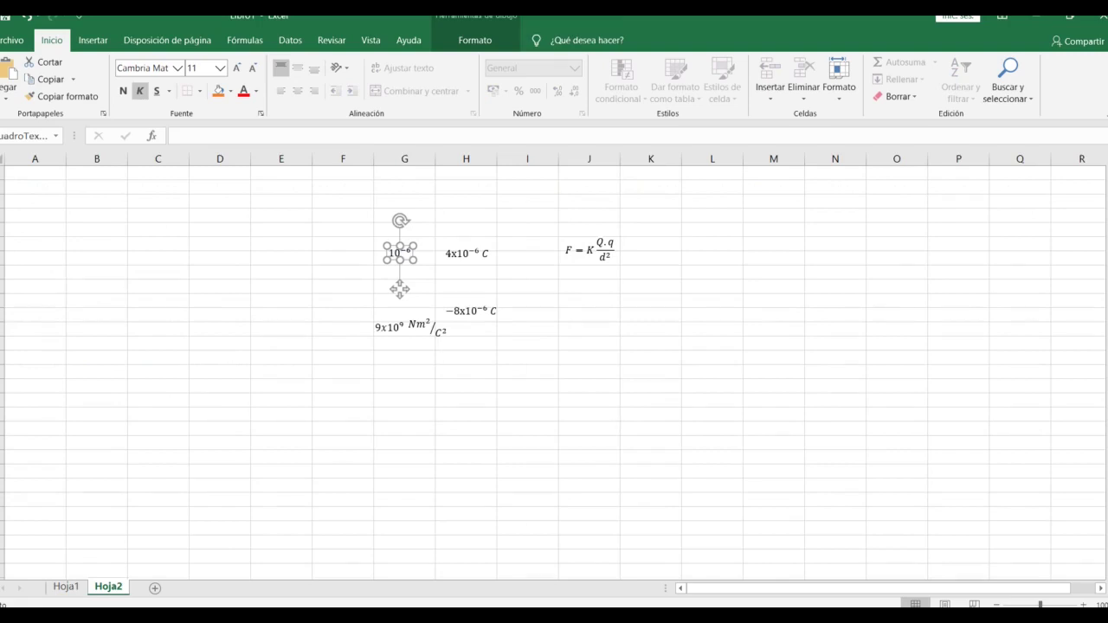
key("ctrl+c")
left_click(66, 587)
left_click(283, 239)
key("ctrl+v")
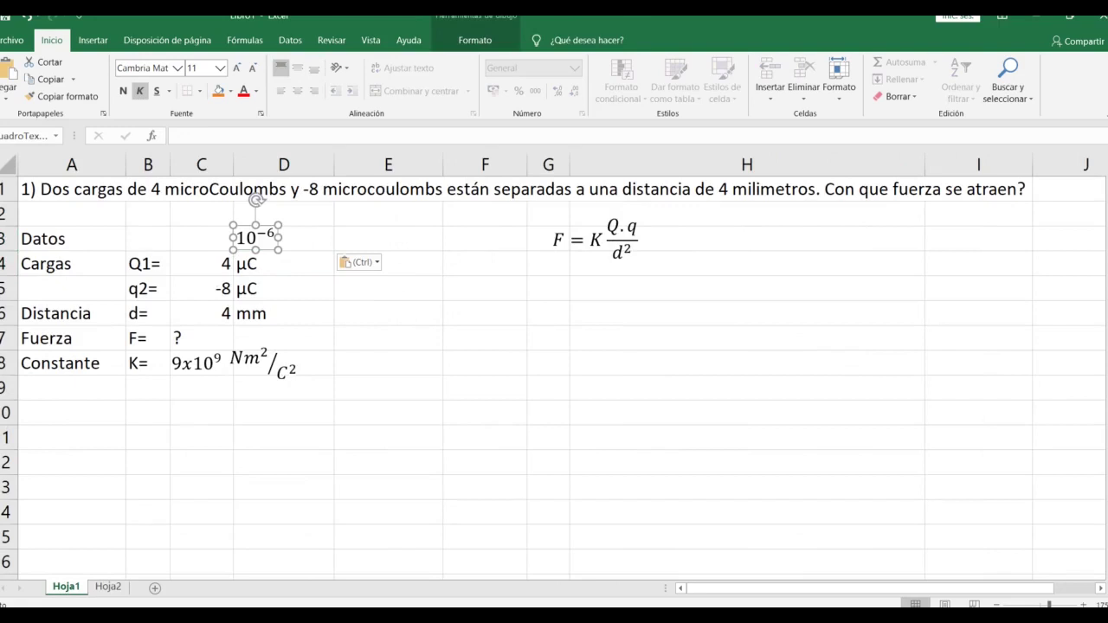
left_click(284, 264)
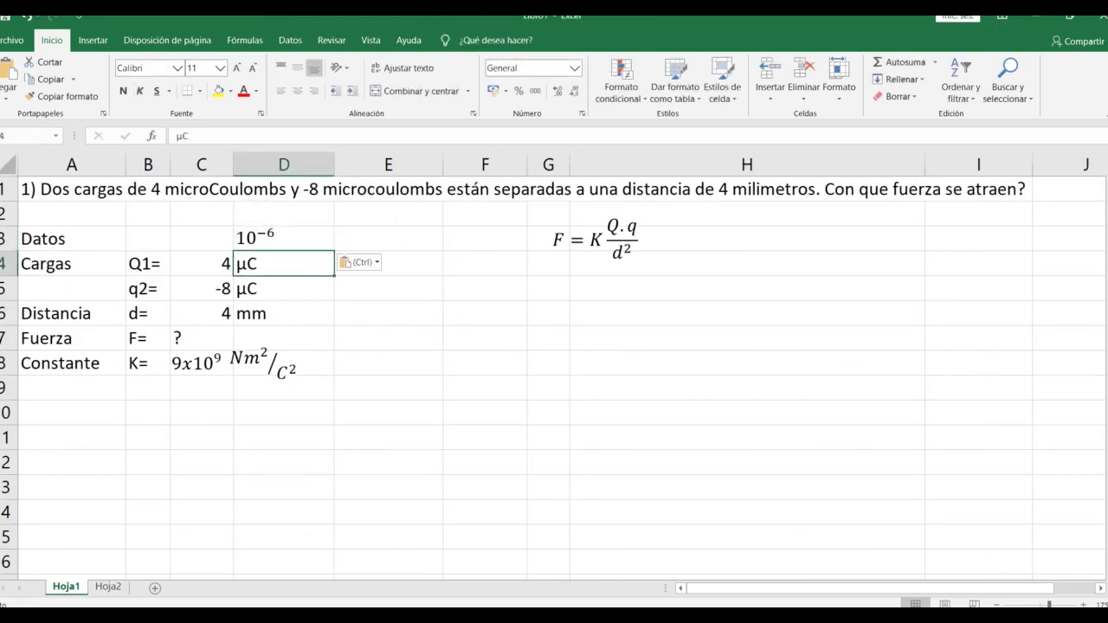
left_click(257, 238)
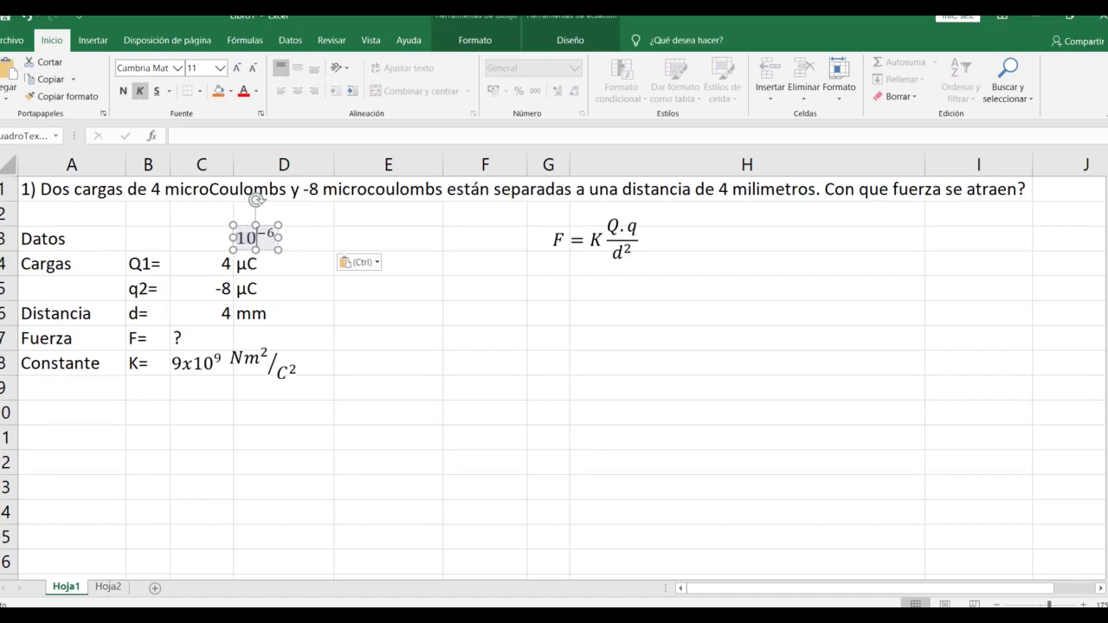
left_click(307, 239)
- Copy the converted charge 4x10⁻⁶ C from Hoja2 into Hoja1 at E3, beside the 10⁻⁶ factor
left_click(388, 239)
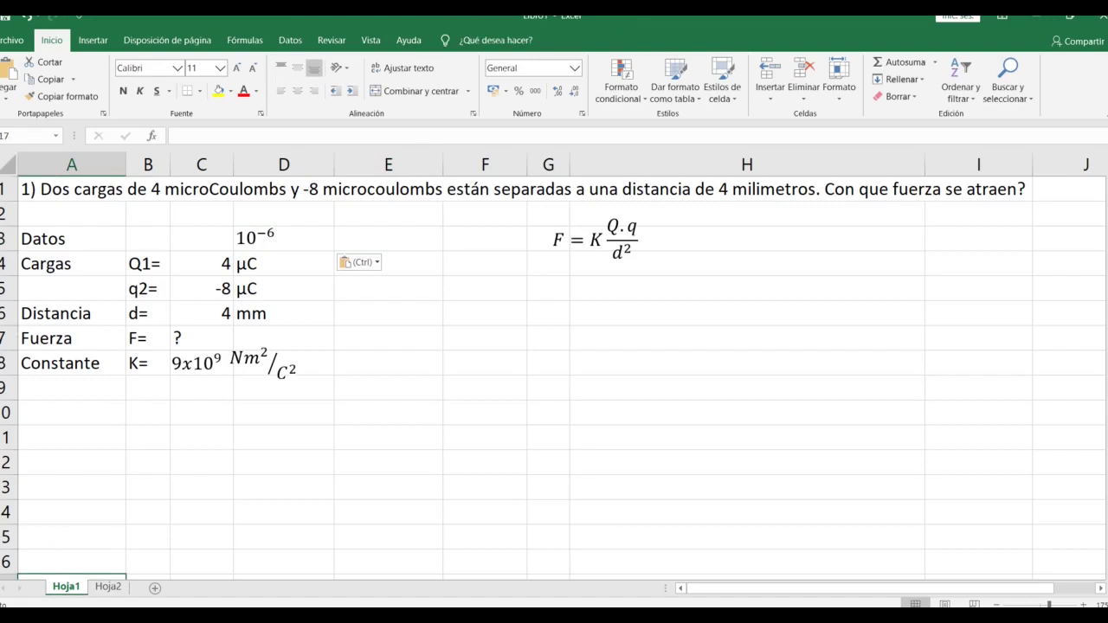
left_click(108, 587)
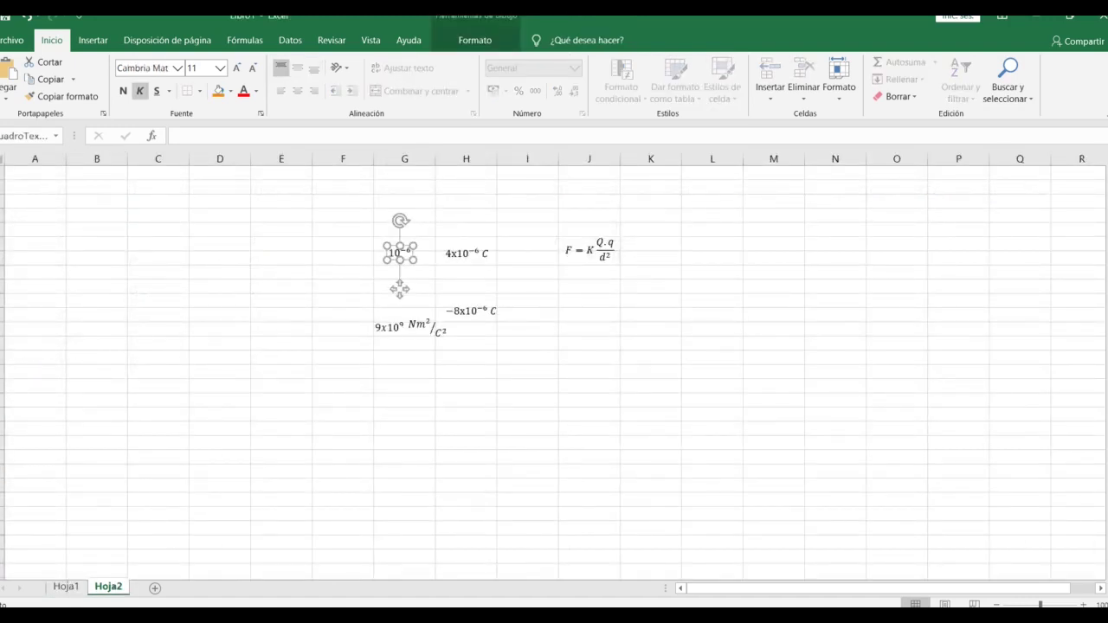
left_click(467, 253)
key("Escape")
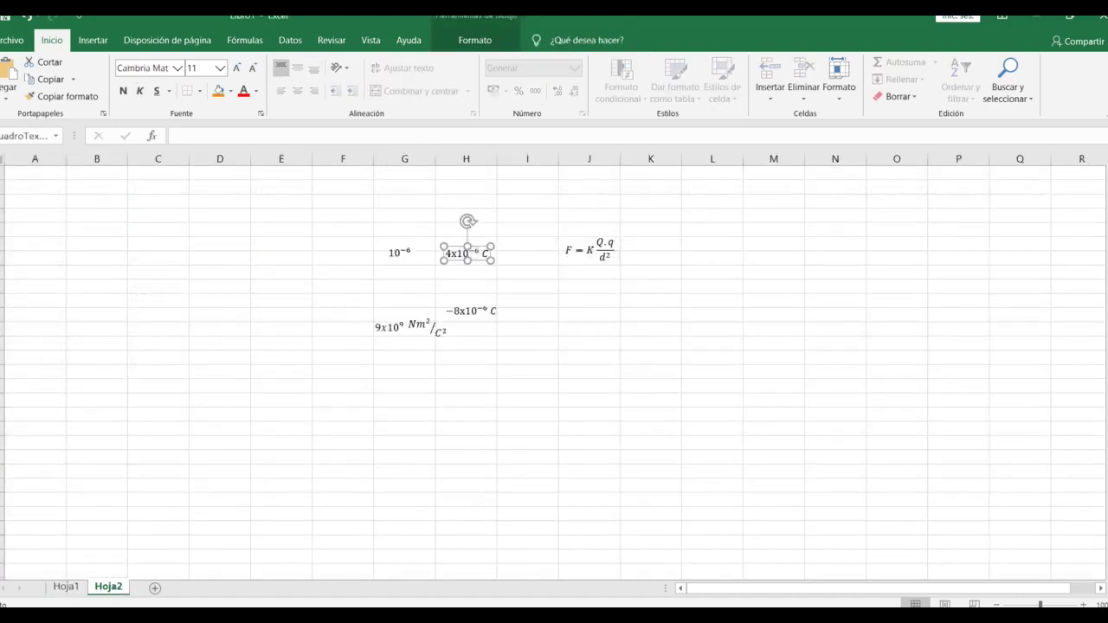
key("ctrl+Page_Up")
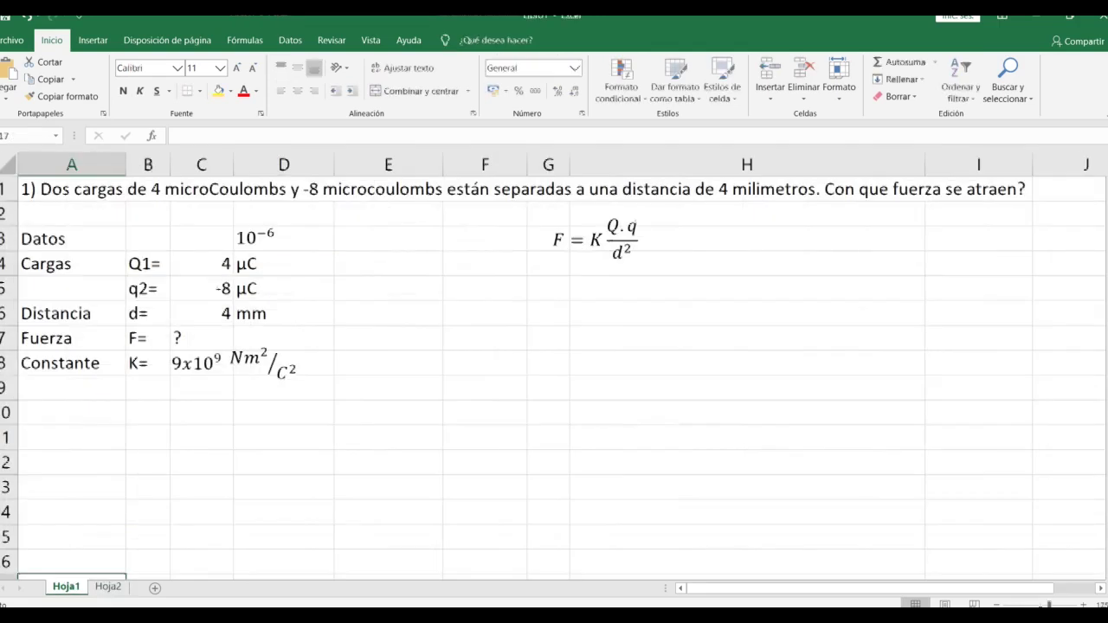
key("ctrl+v")
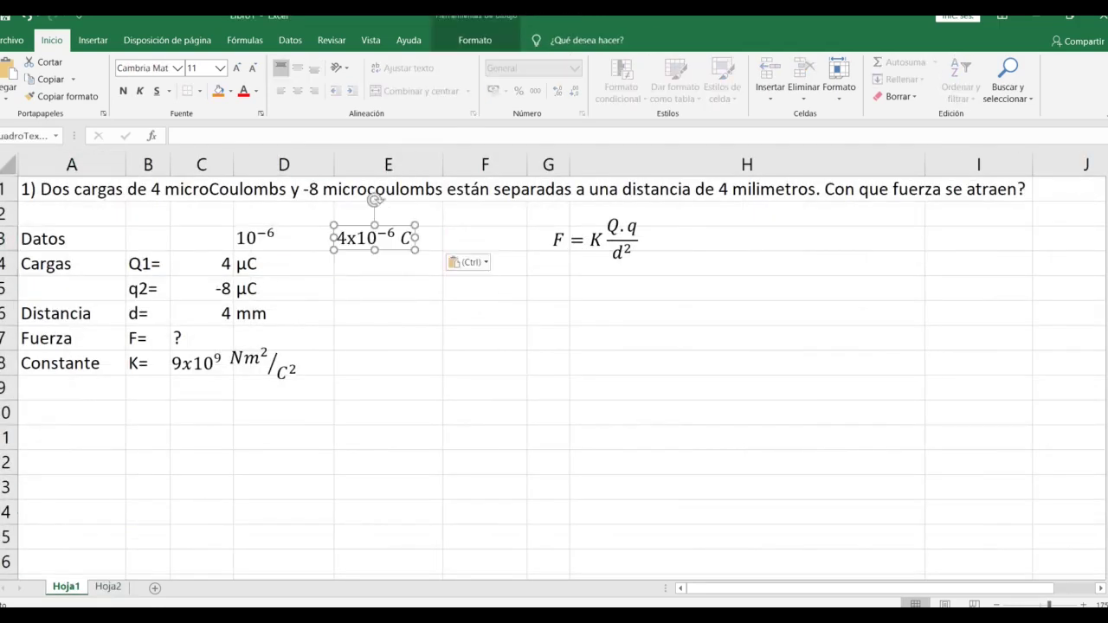
- Review the Q1 conversion, comparing the µC unit in D4 with the 10⁻⁶ factor and the converted charge in coulombs
left_click(284, 264)
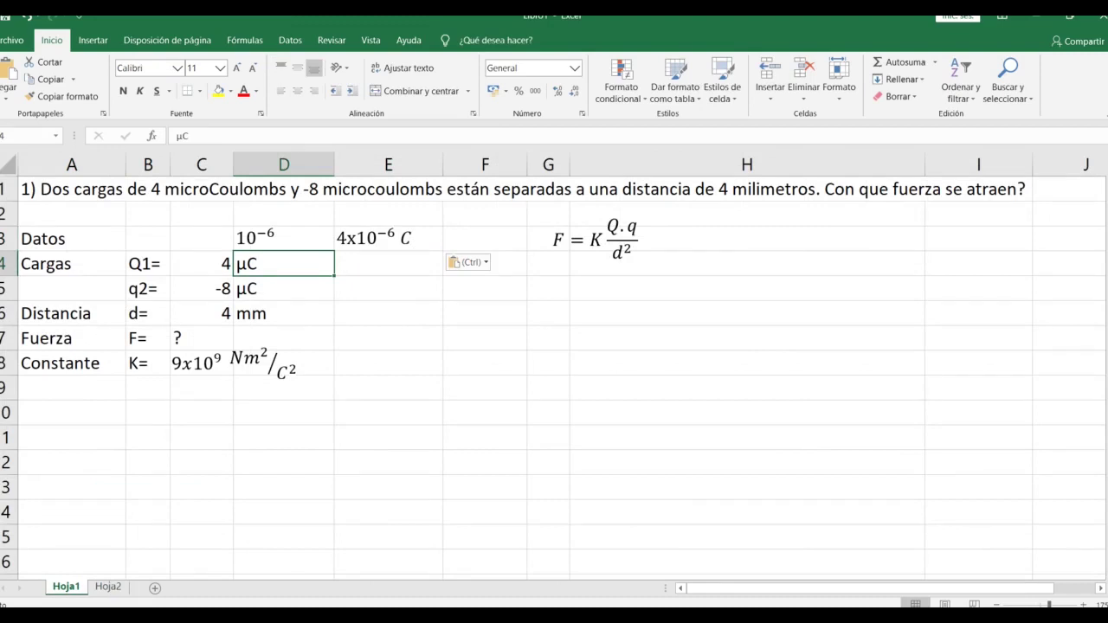
double_click(257, 239)
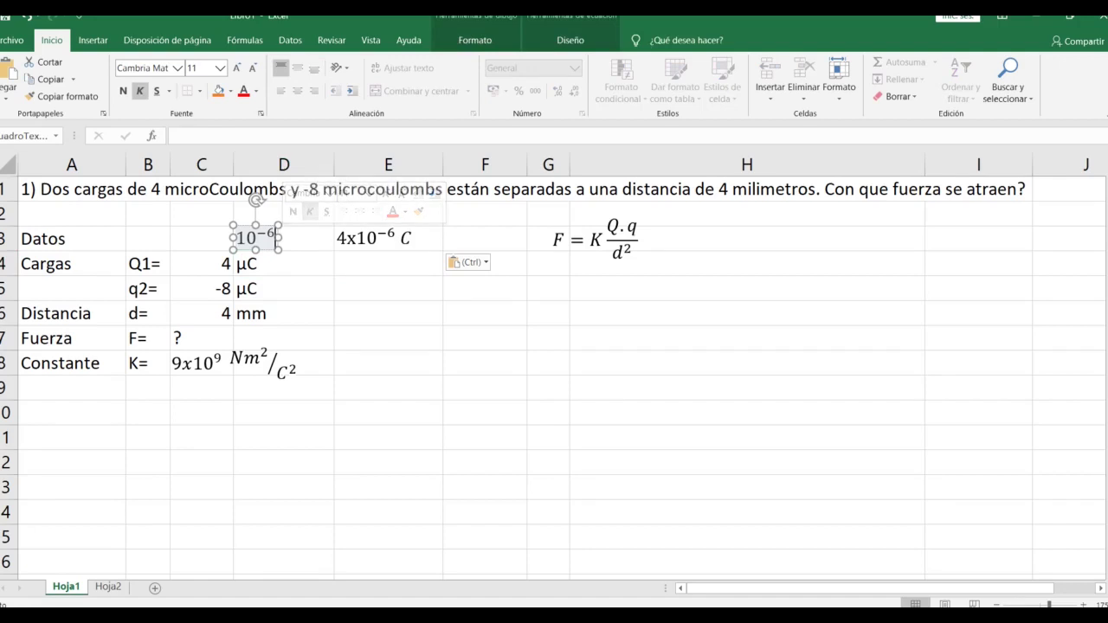
left_click(284, 264)
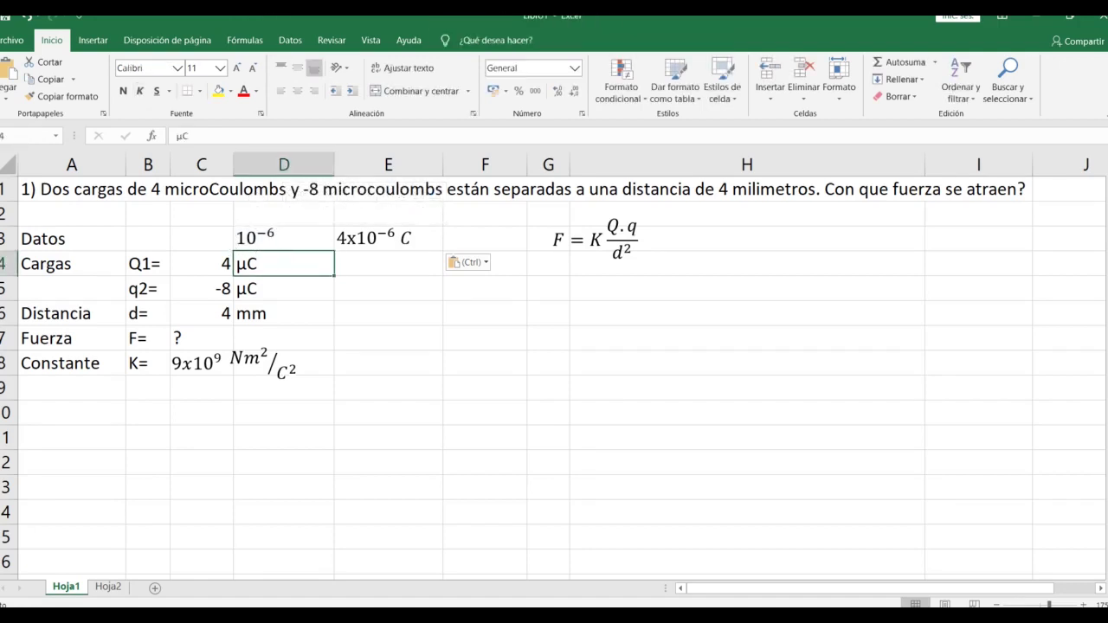
left_click(400, 238)
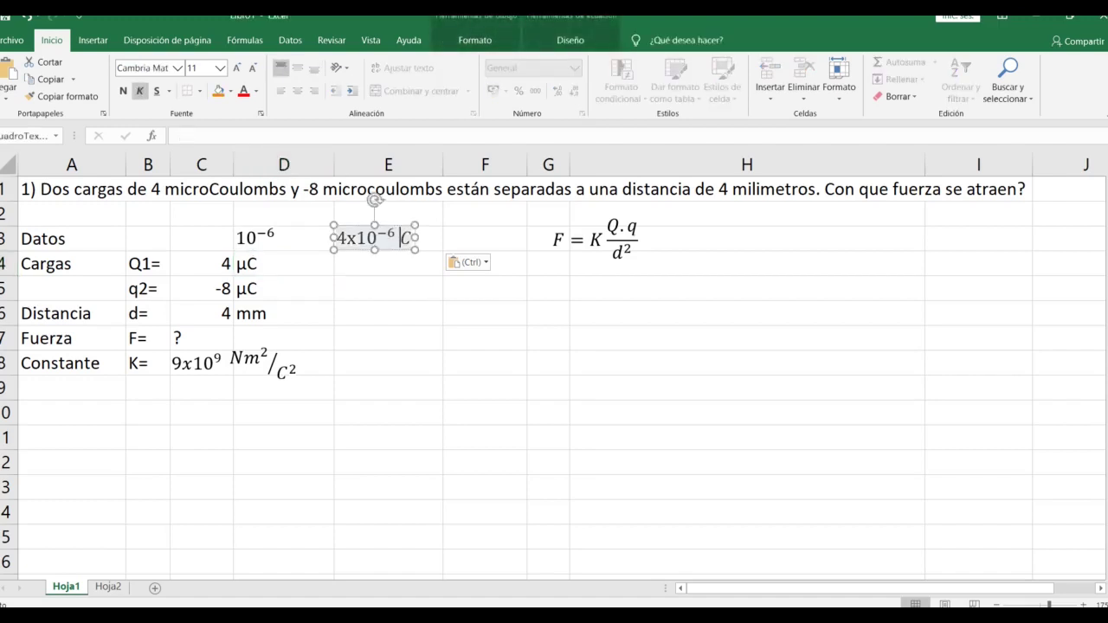
- Enter the converted charge Q1 as 4E-6 in E4, below the 4x10⁻⁶ C expression
left_click(388, 264)
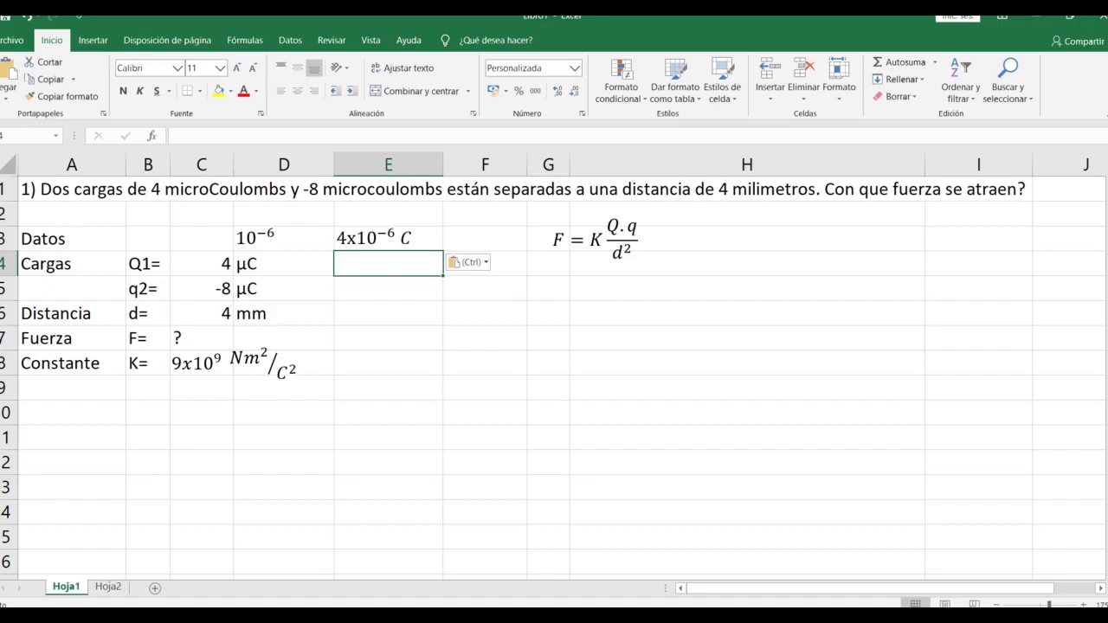
left_click(374, 238)
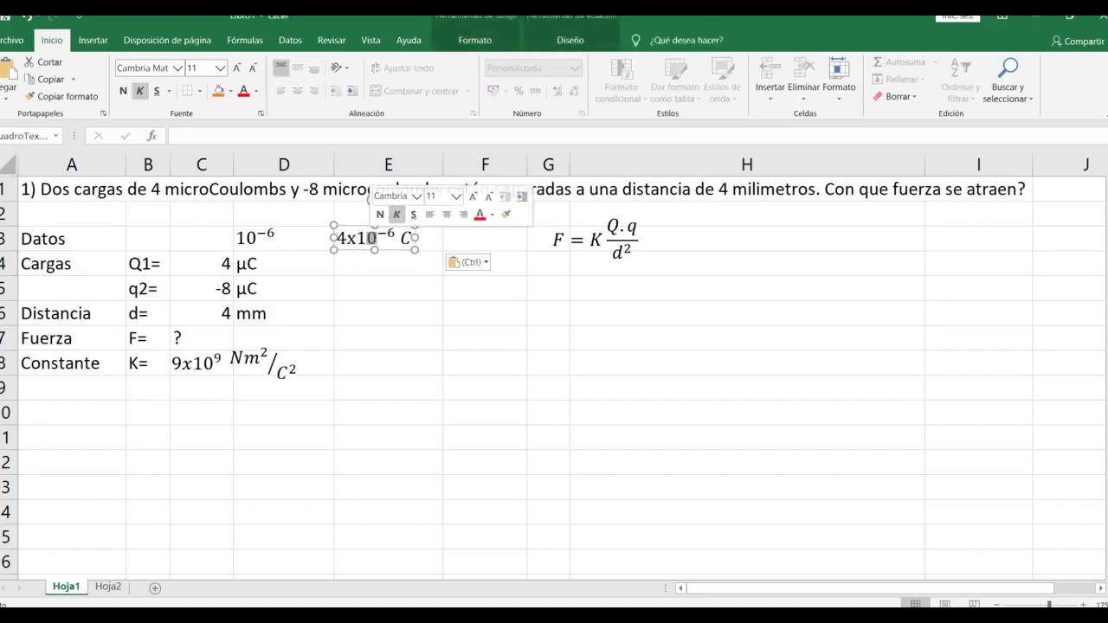
left_click_drag(347, 239, 395, 238)
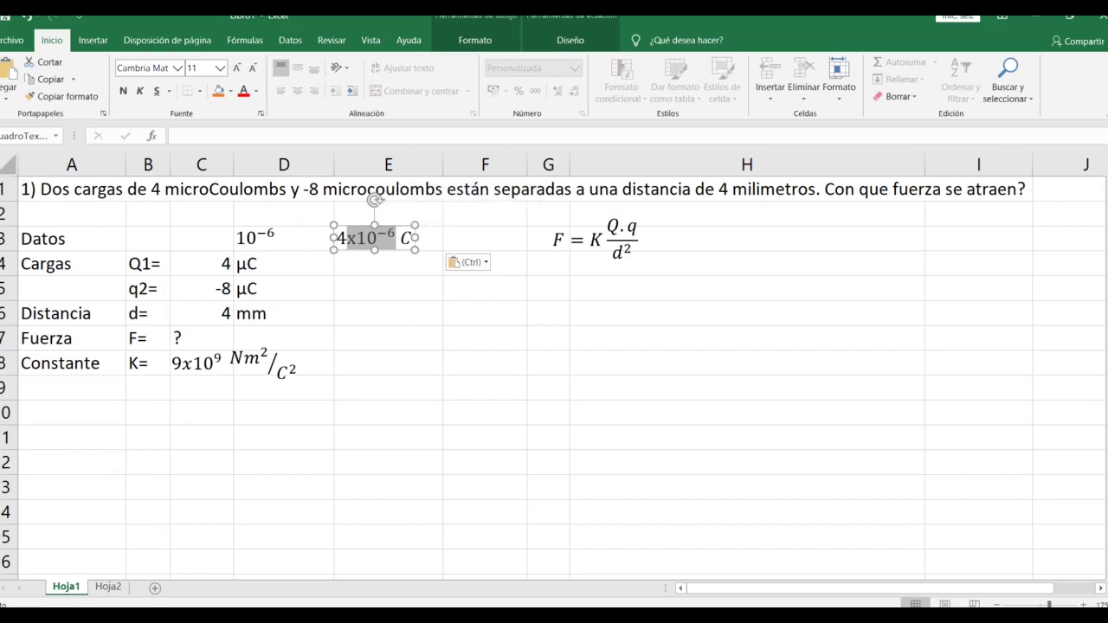
left_click(388, 264)
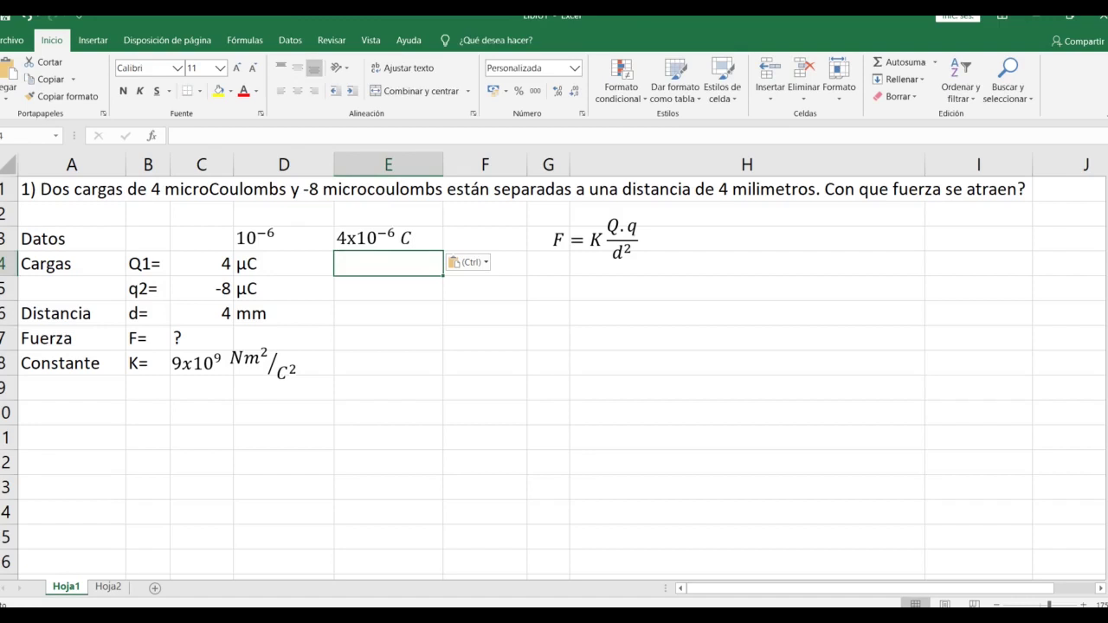
type("4E")
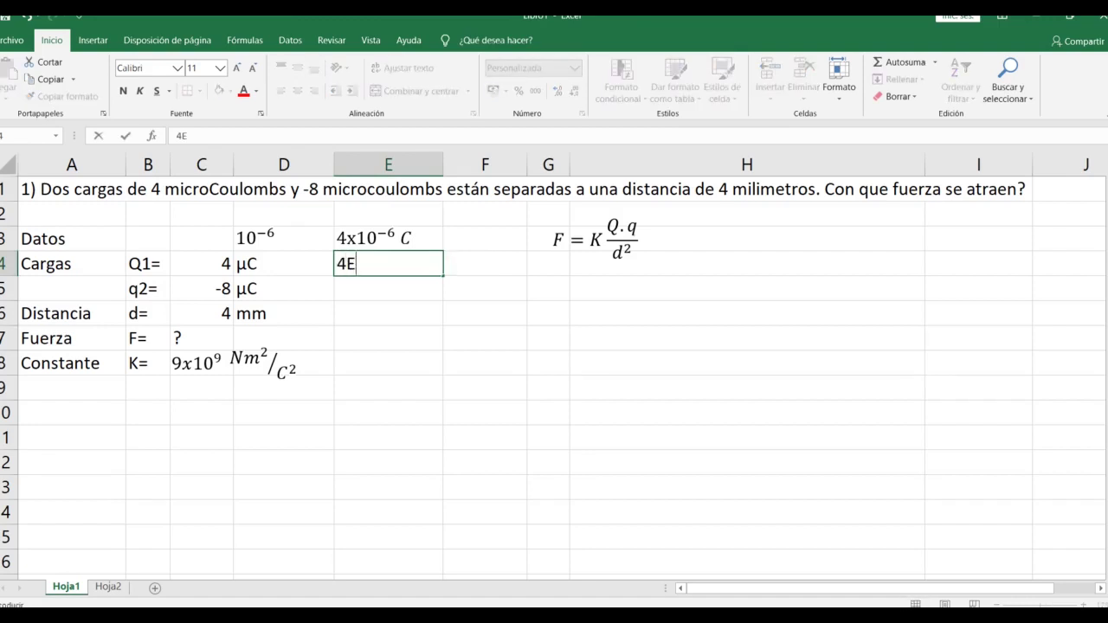
type("-6")
key("Return")
key("Up")
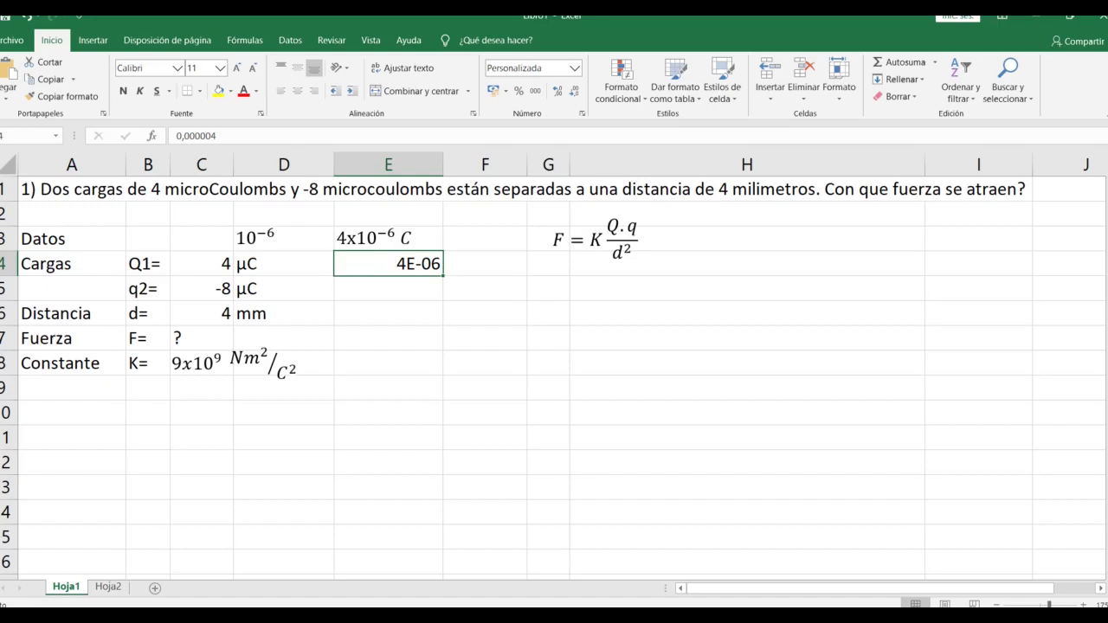
- Inspect the full decimal form of the Q1 charge stored in E4, leaving its value as entered
double_click(196, 136)
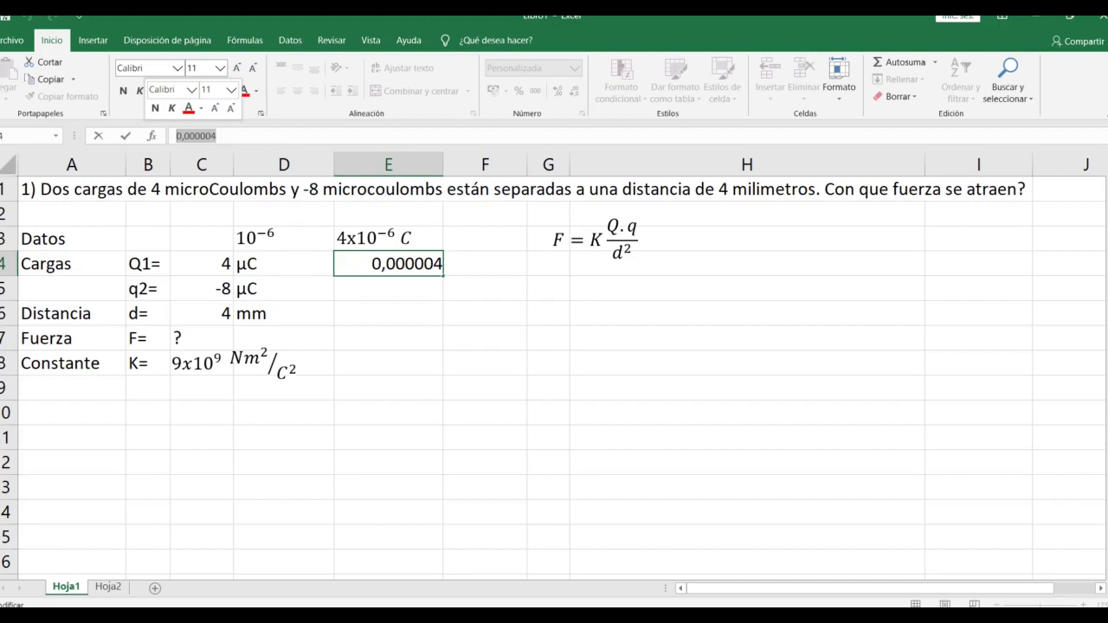
left_click(218, 136)
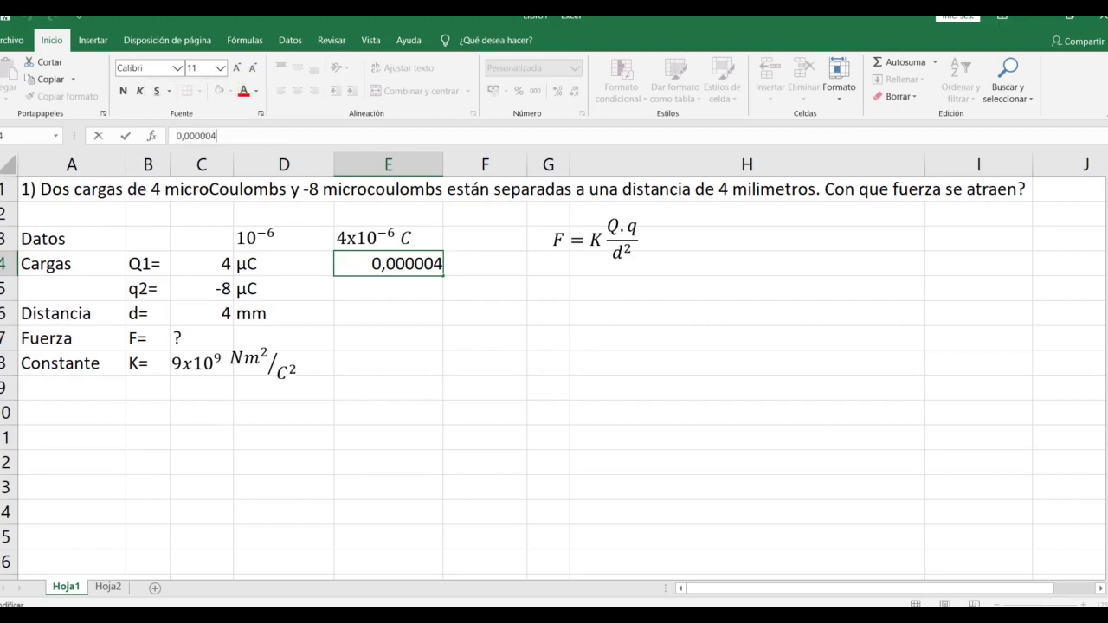
type(",")
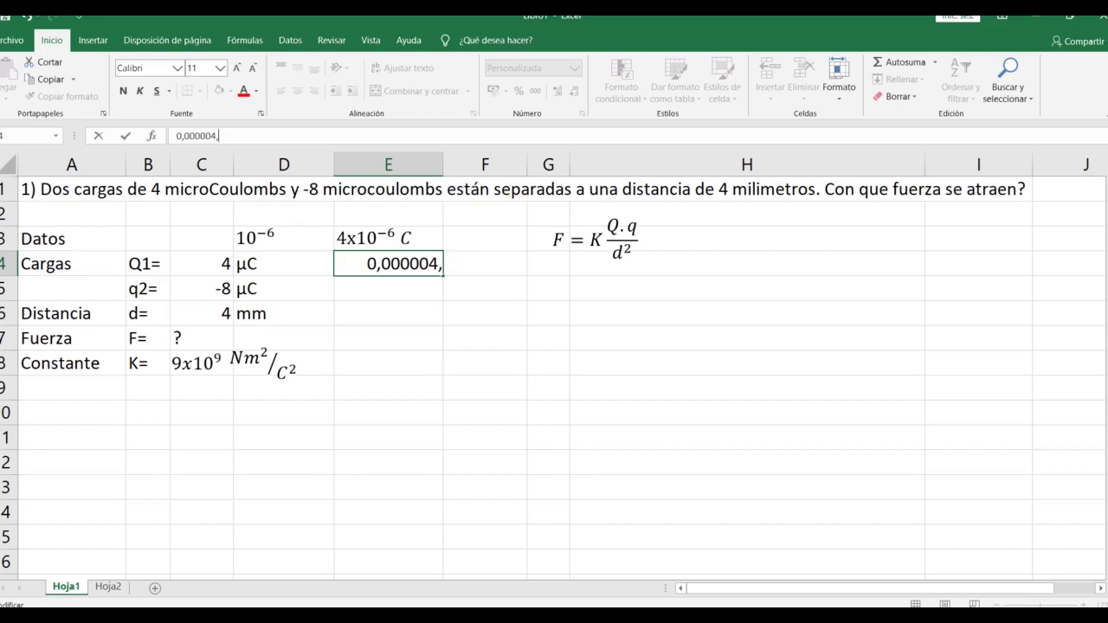
key("BackSpace")
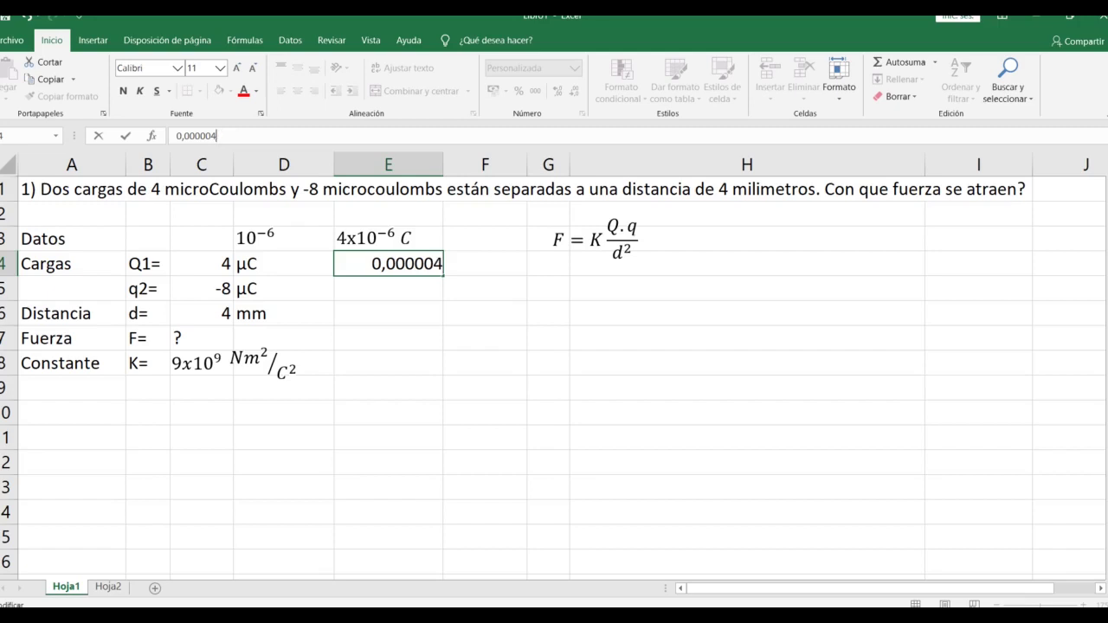
key("Left")
key("Left")
key("Return")
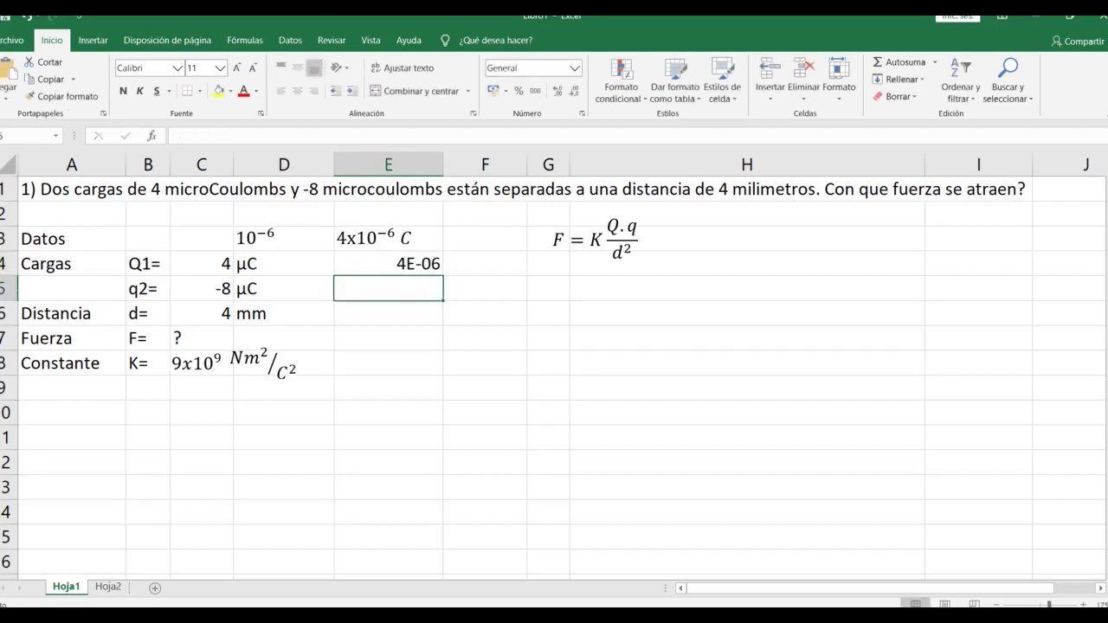
left_click(387, 263)
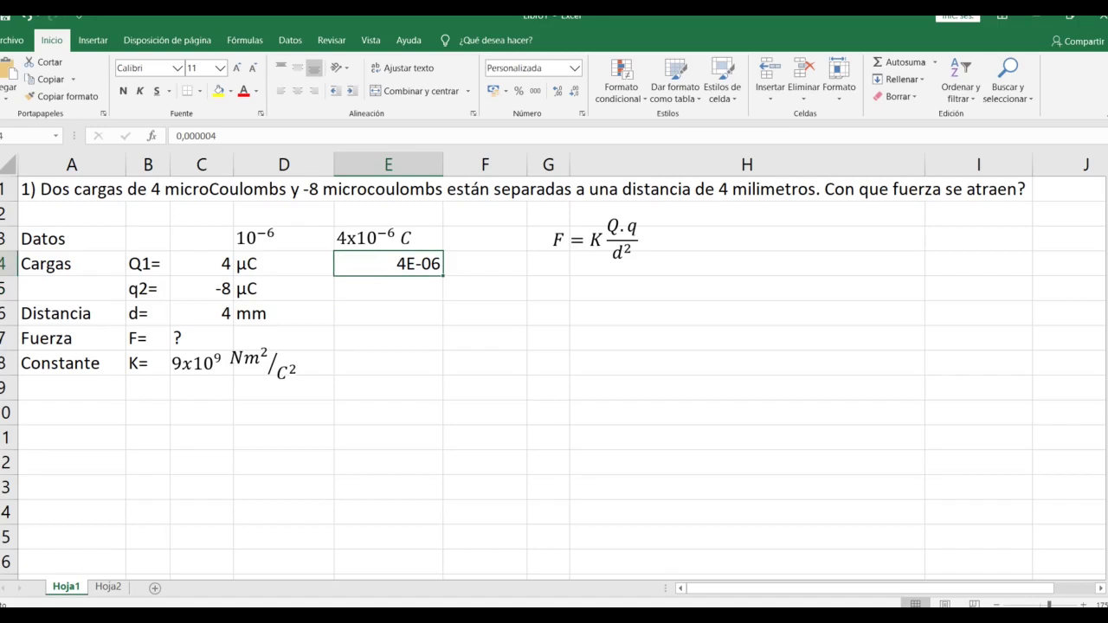
- Enter the converted charge q2 as -8E-6 in E5
left_click(387, 288)
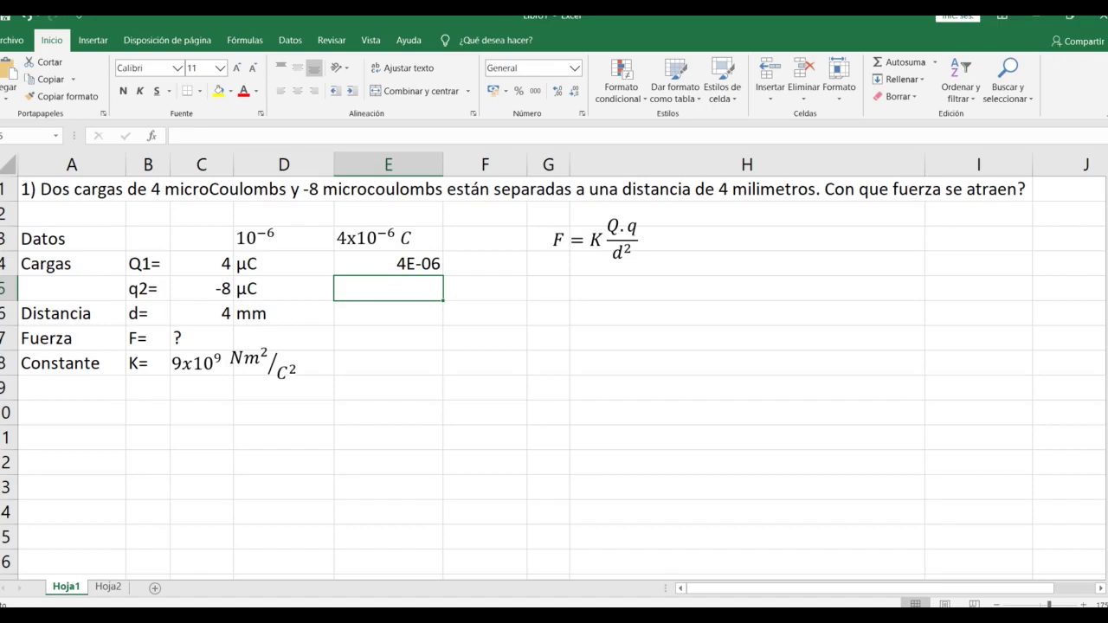
type("-8")
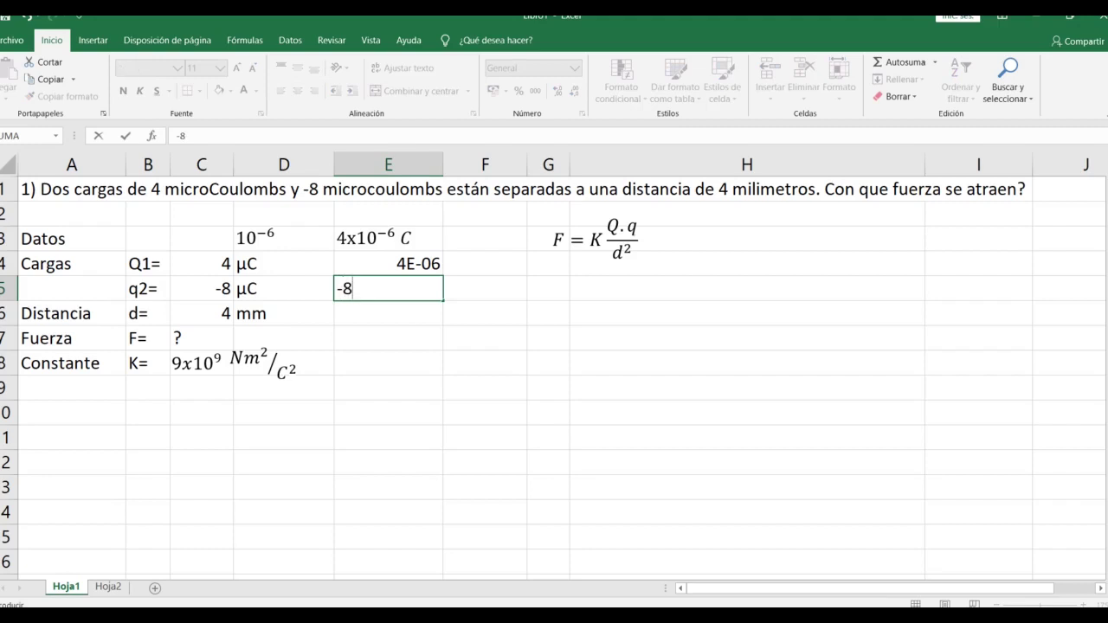
type("e")
key("BackSpace")
type("E")
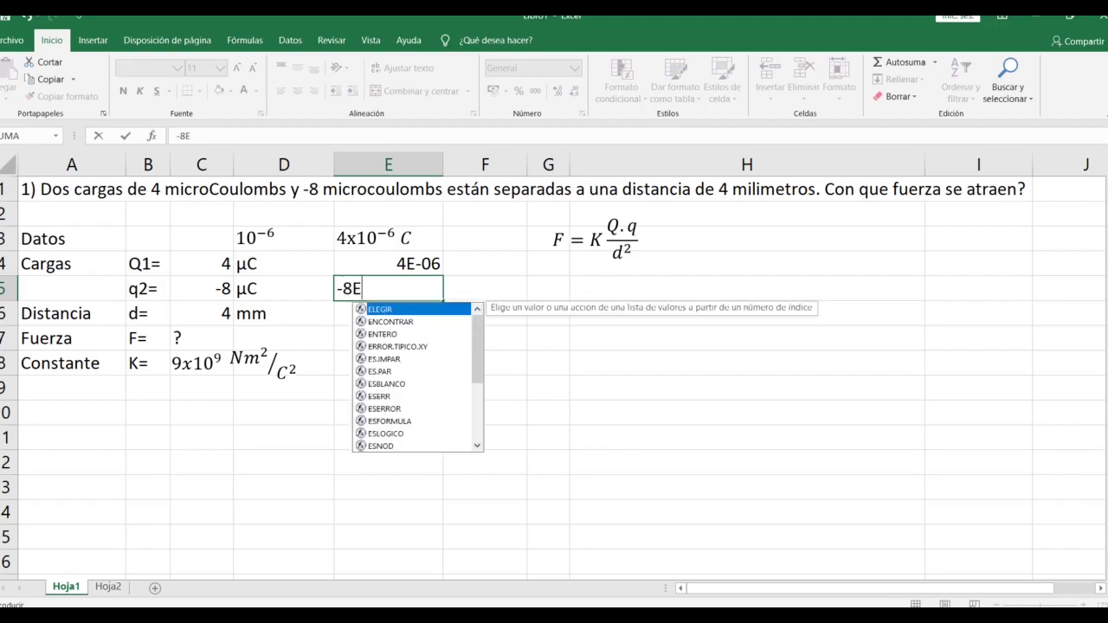
type("-6")
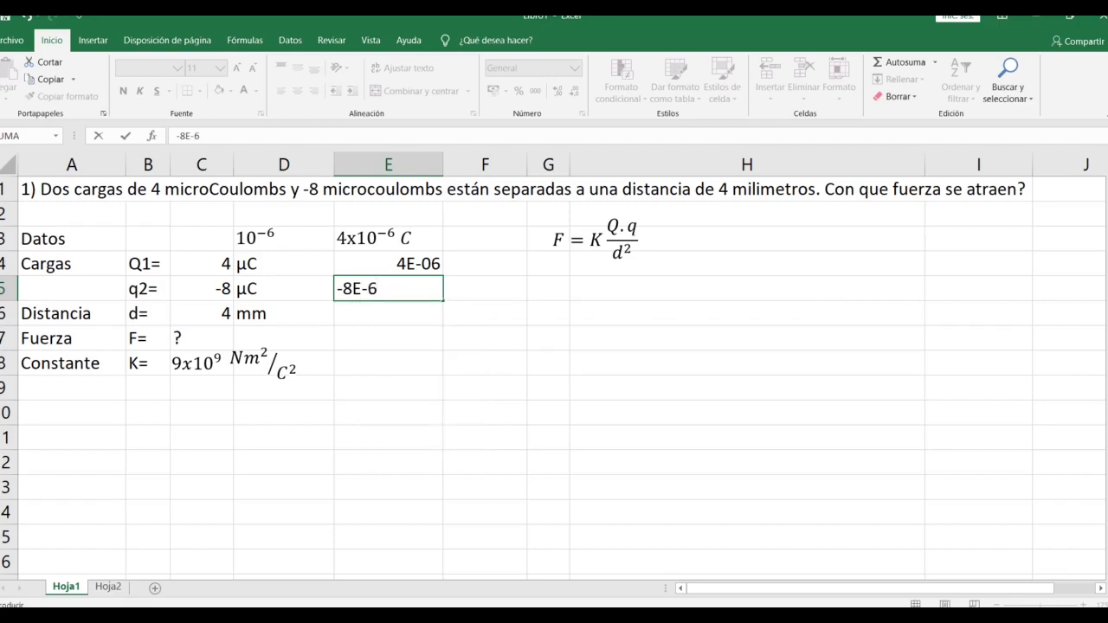
key("Return")
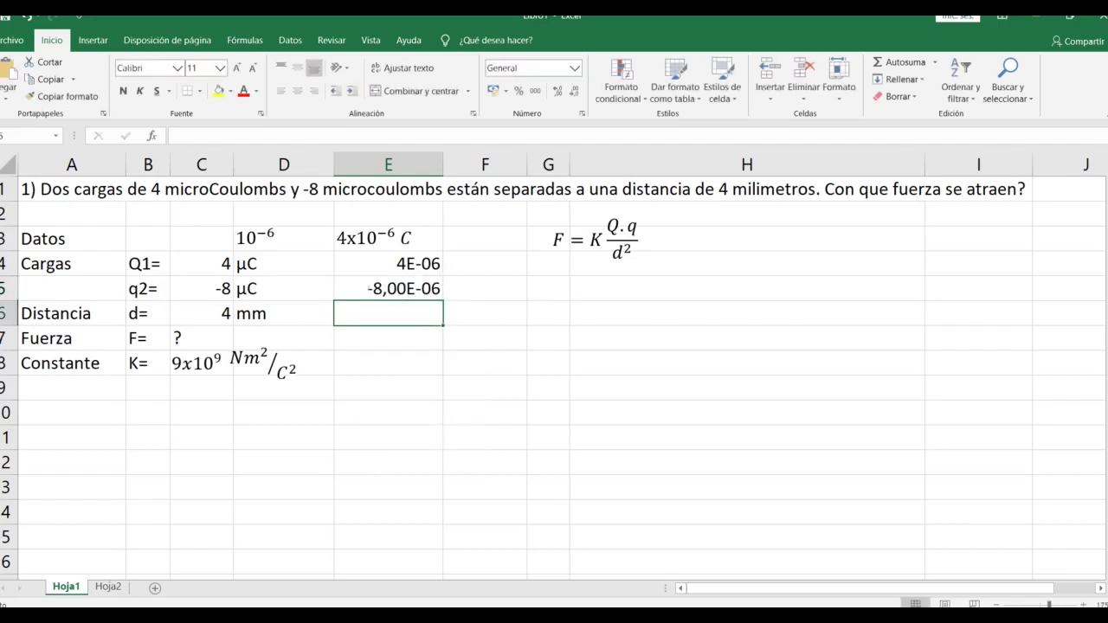
- Reduce the scientific number format of the q2 charge in E5 to no decimal places
left_click(388, 289)
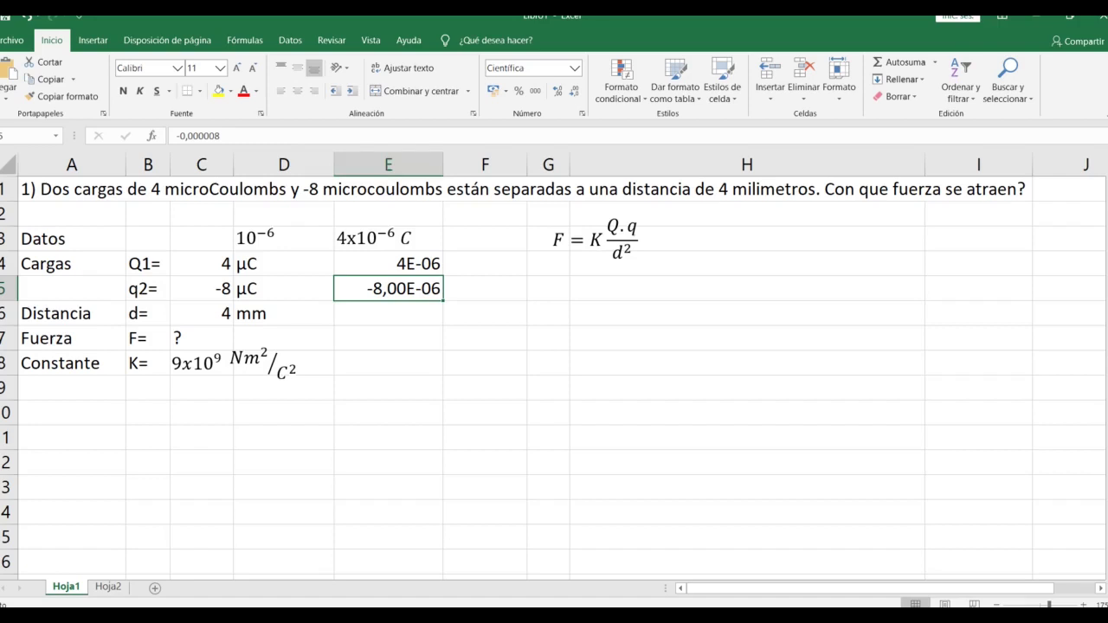
left_click(574, 90)
left_click(556, 90)
left_click(556, 90)
left_click(574, 90)
left_click(574, 90)
left_click(574, 91)
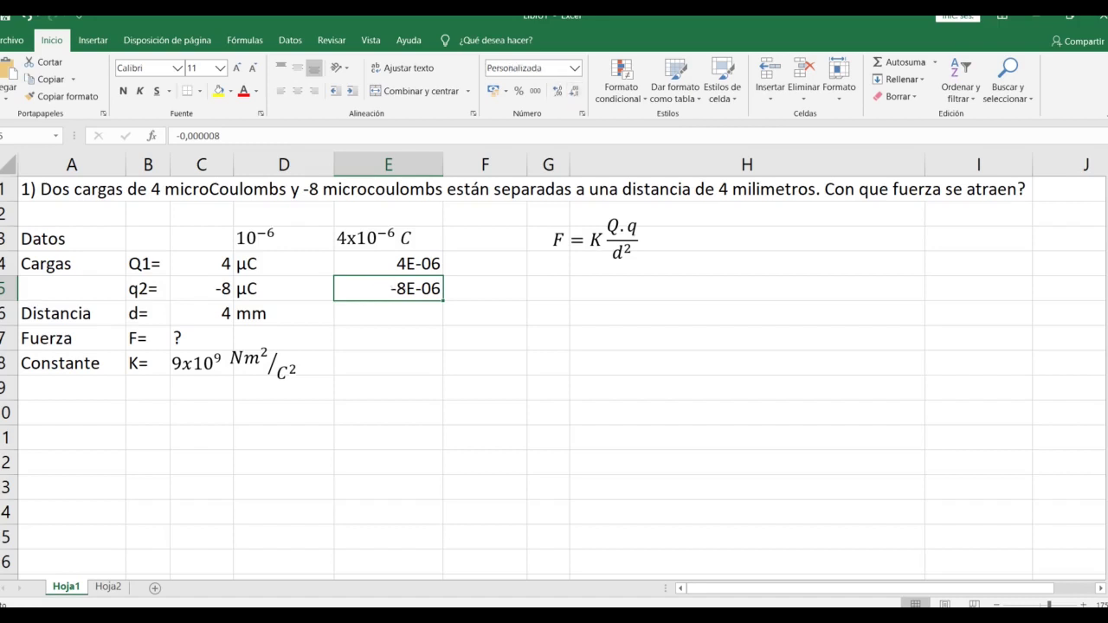
- Compare the converted charges in E4 and E5 with the original µC units in column D
left_click(389, 264)
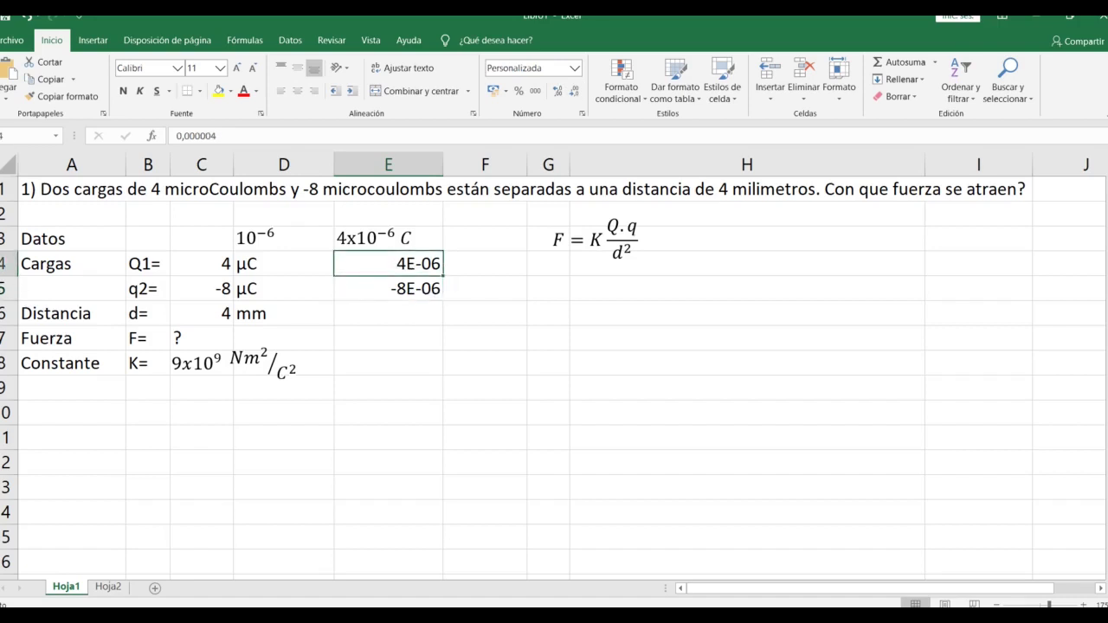
key("Down")
key("Up")
key("Down")
key("Up")
left_click(389, 288)
left_click(284, 288)
key("Up")
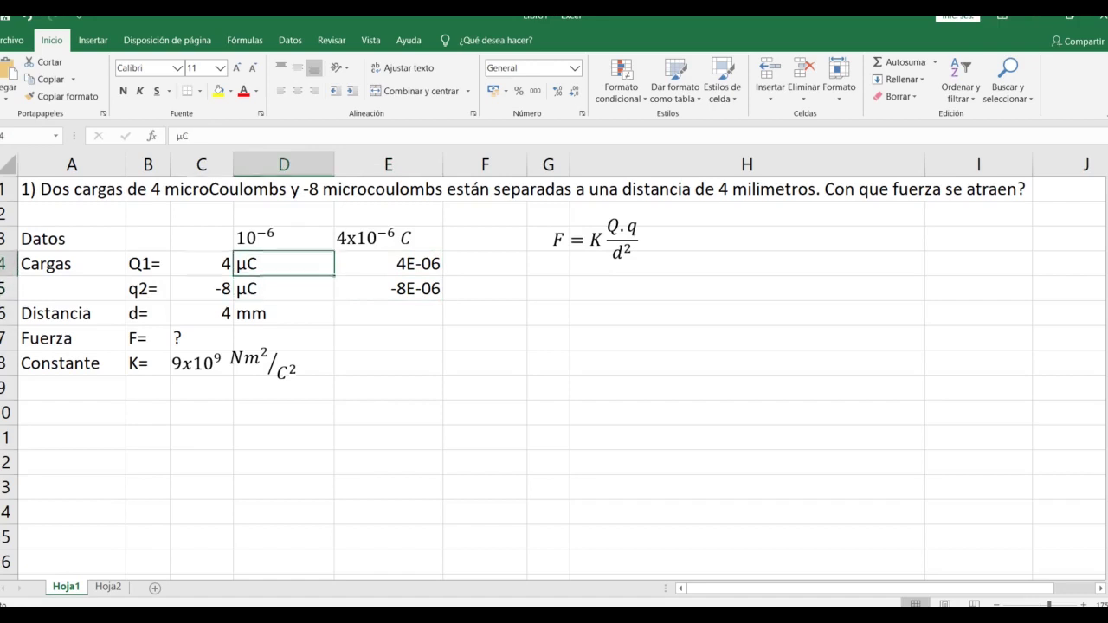
- Enter the unit C in F4 for the converted Q1 charge
key("Left")
key("Right")
key("Right")
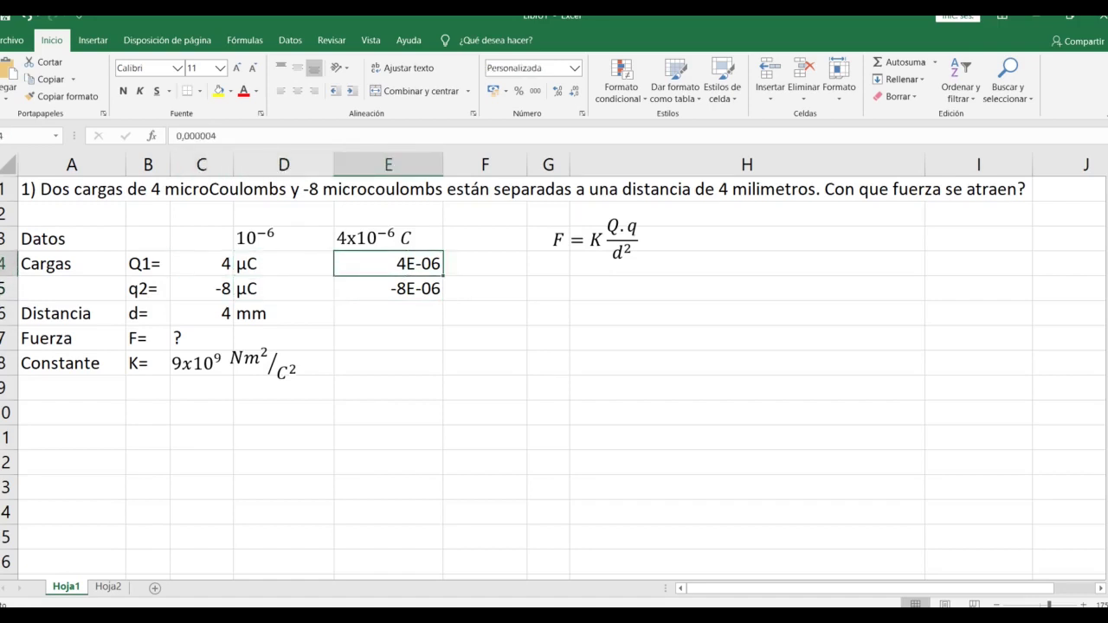
key("Right")
type("C")
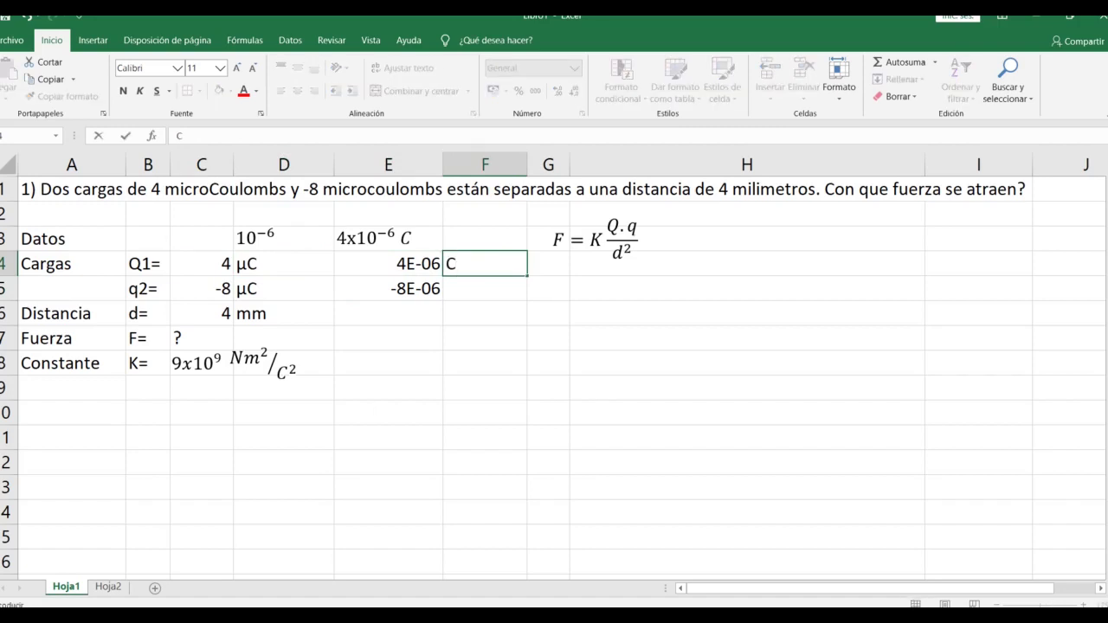
key("Return")
- Enter the unit C in F5 for the converted q2 charge
key("Left")
key("Left")
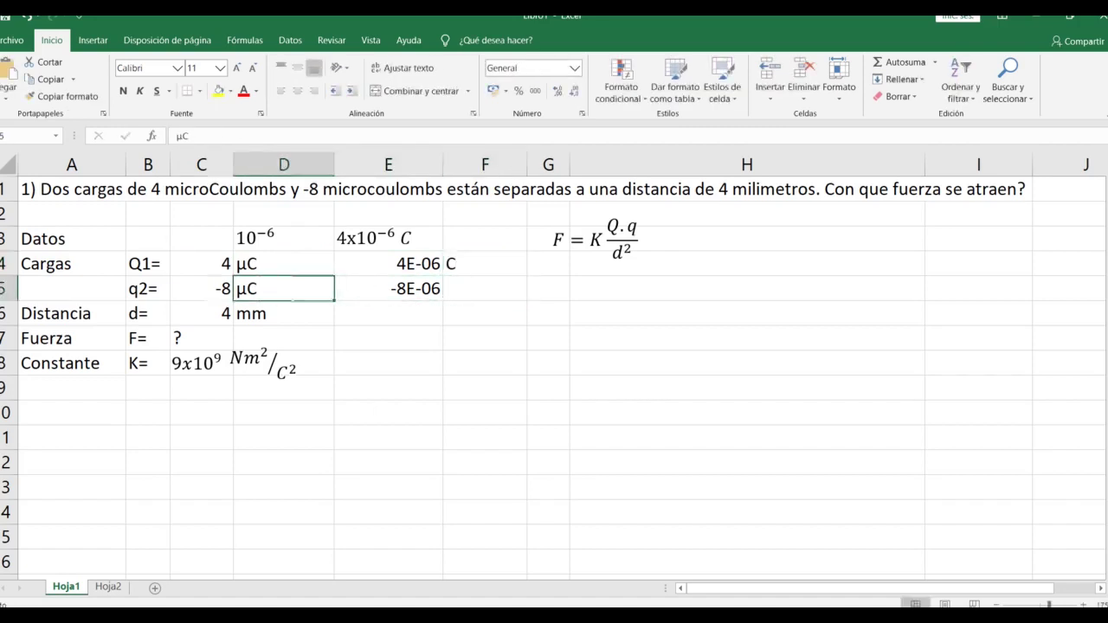
key("Left")
key("Right")
key("Right")
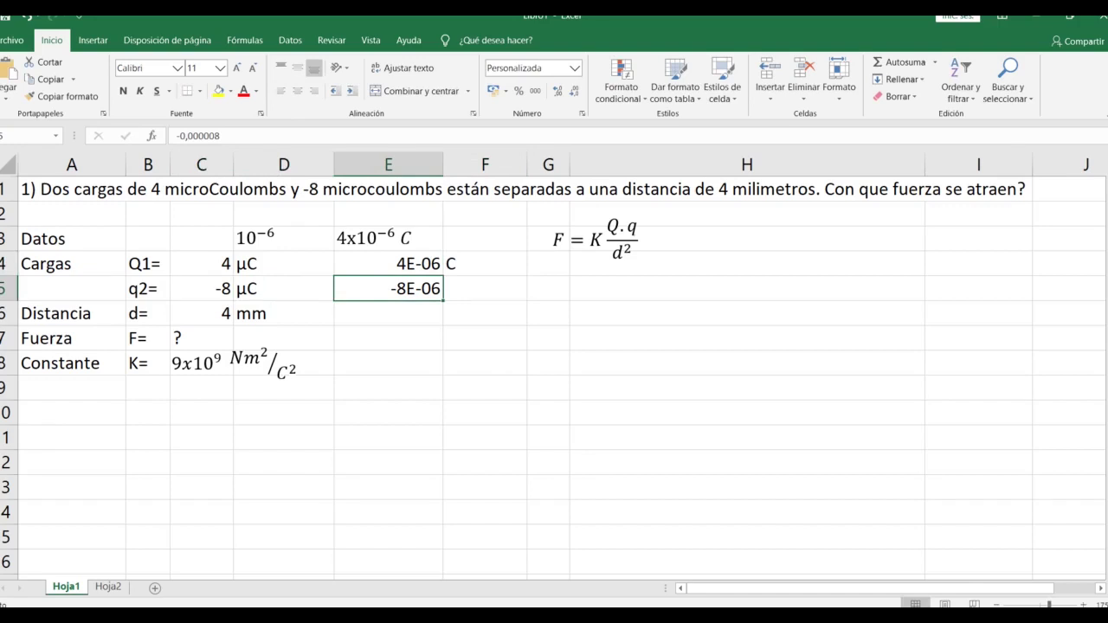
key("Right")
type("C")
key("Return")
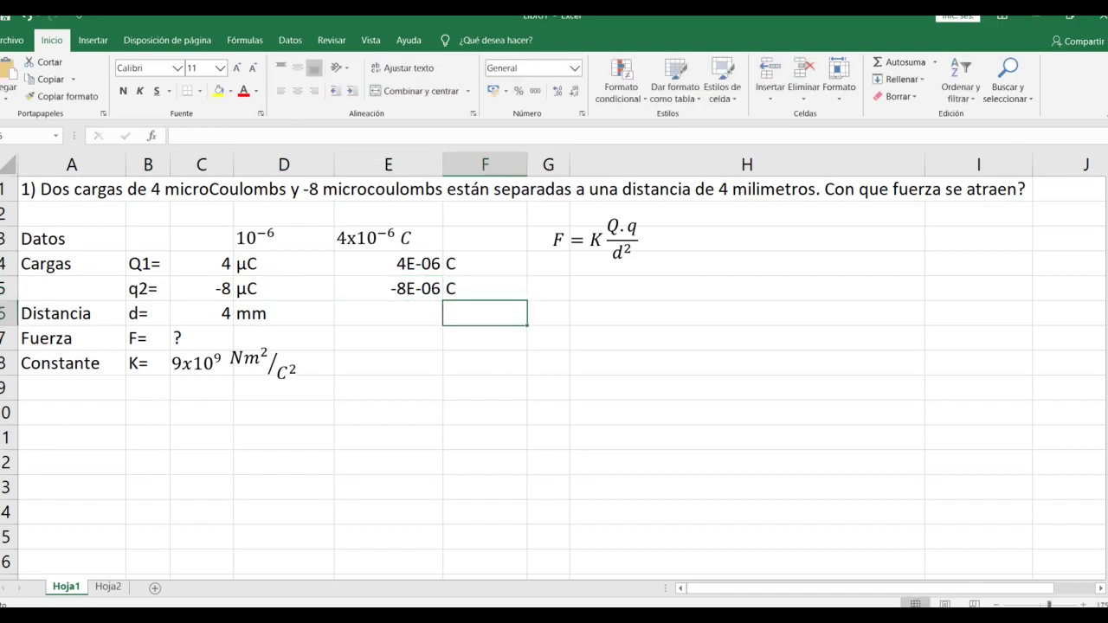
- Review the converted charges in E4 and E5 together with their coulomb units in column F
key("Up")
key("Up")
key("Left")
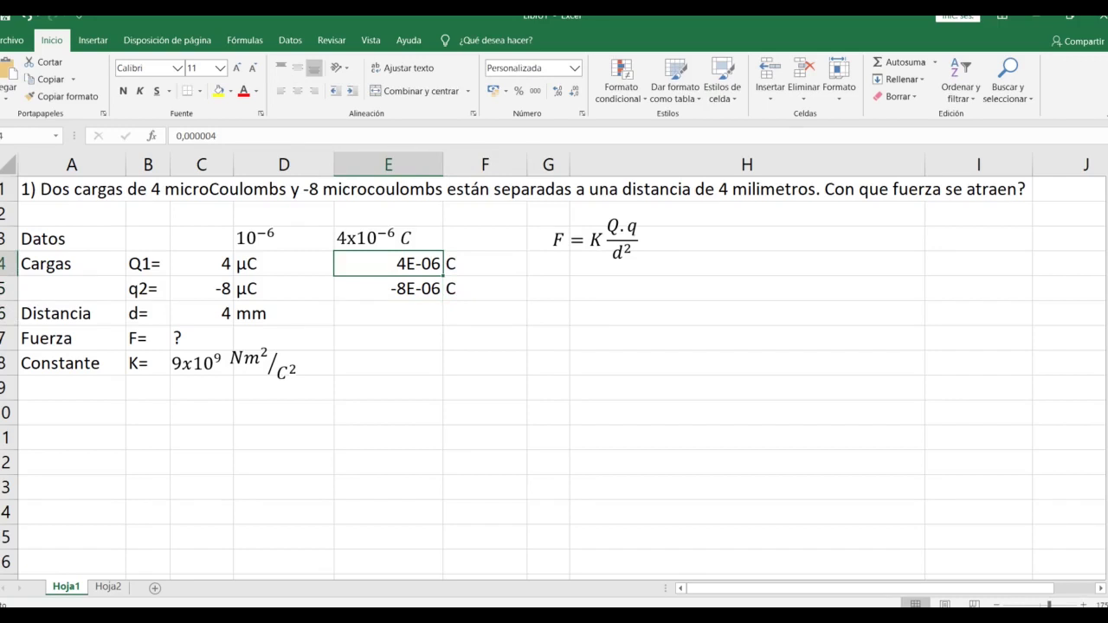
key("Right")
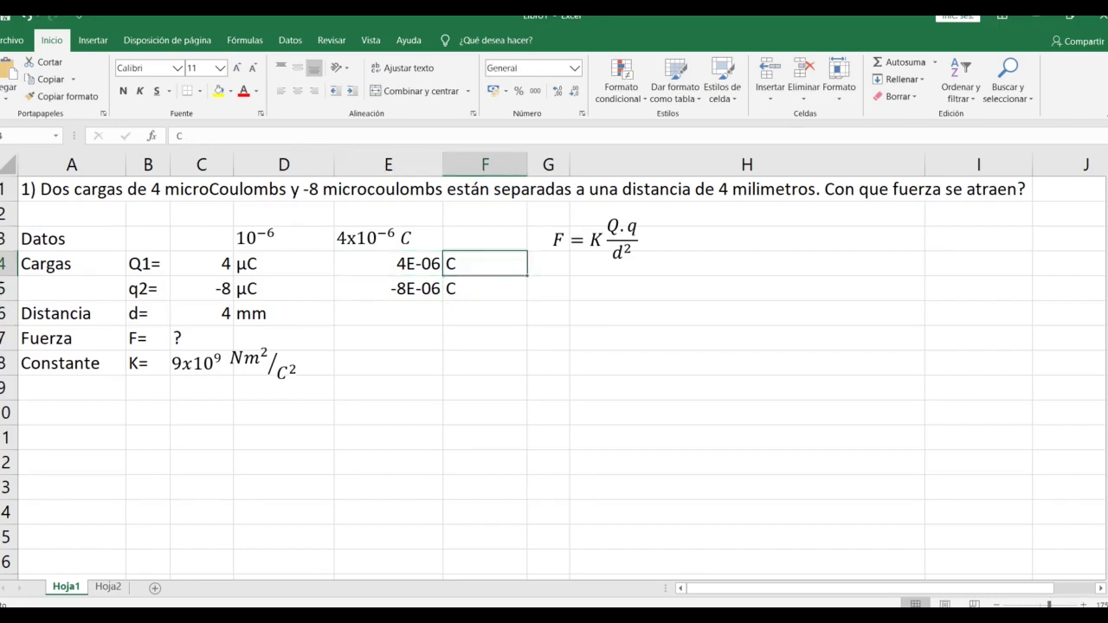
key("Down")
key("Left")
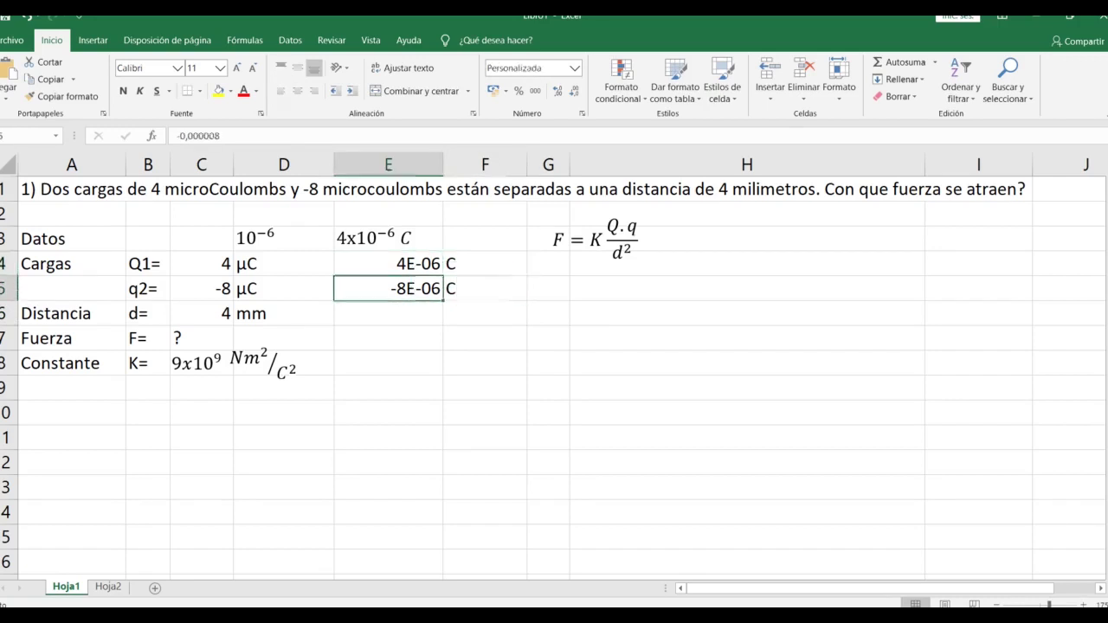
key("Right")
- Compare the distance's mm unit in row 6 with the m² unit in the constant K in row 8
key("Down")
key("Left")
key("Left")
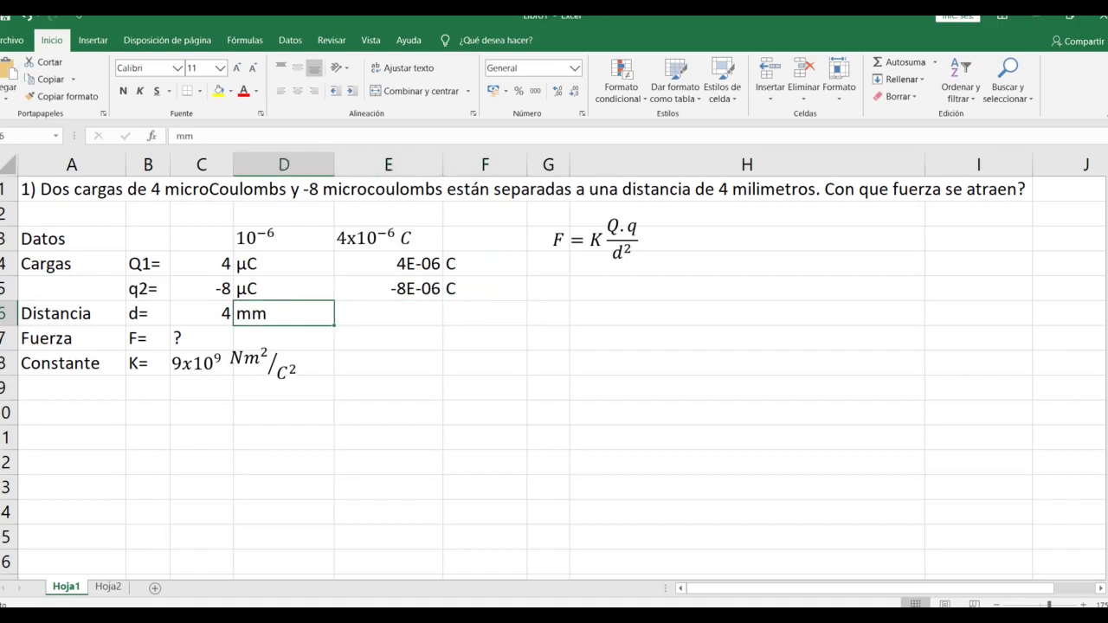
key("Left")
key("Right")
key("Right")
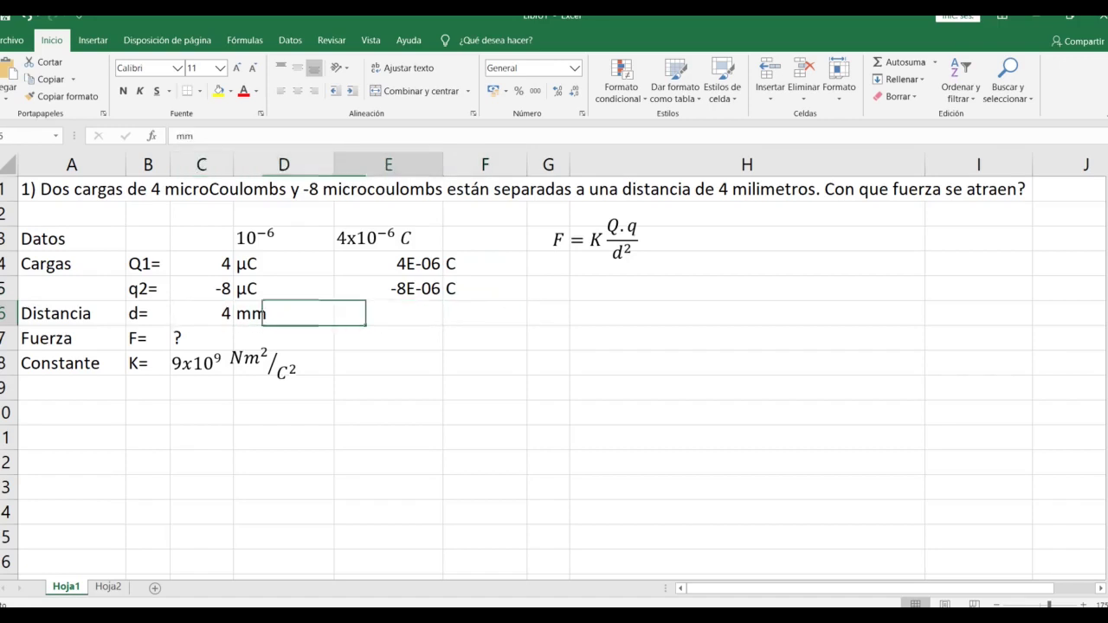
key("Left")
key("Left")
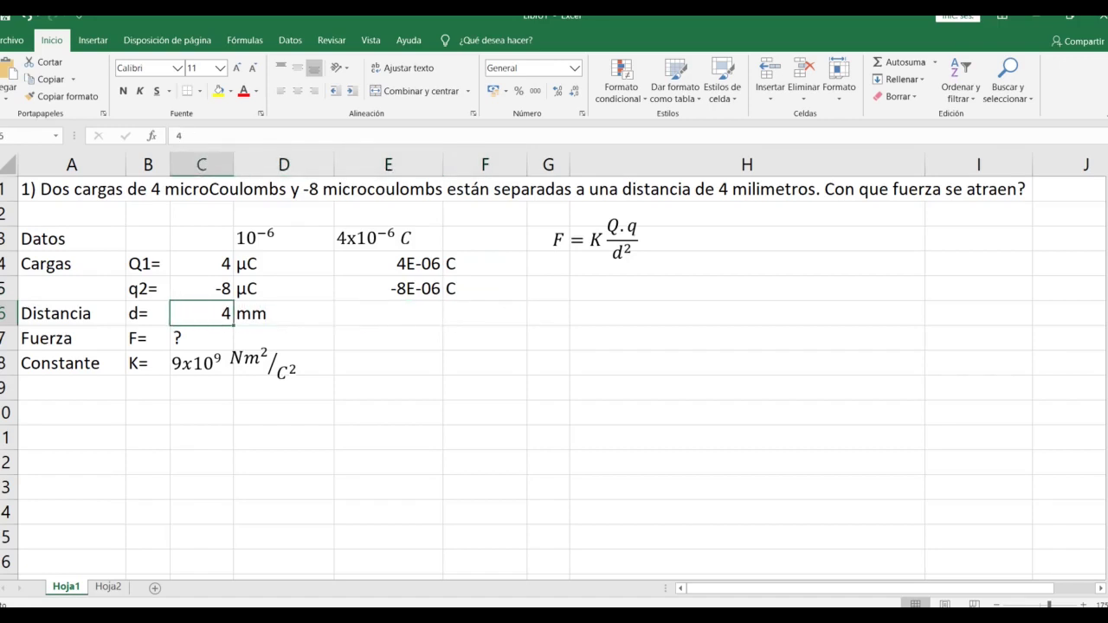
key("Right")
key("Left")
key("Right")
key("Down")
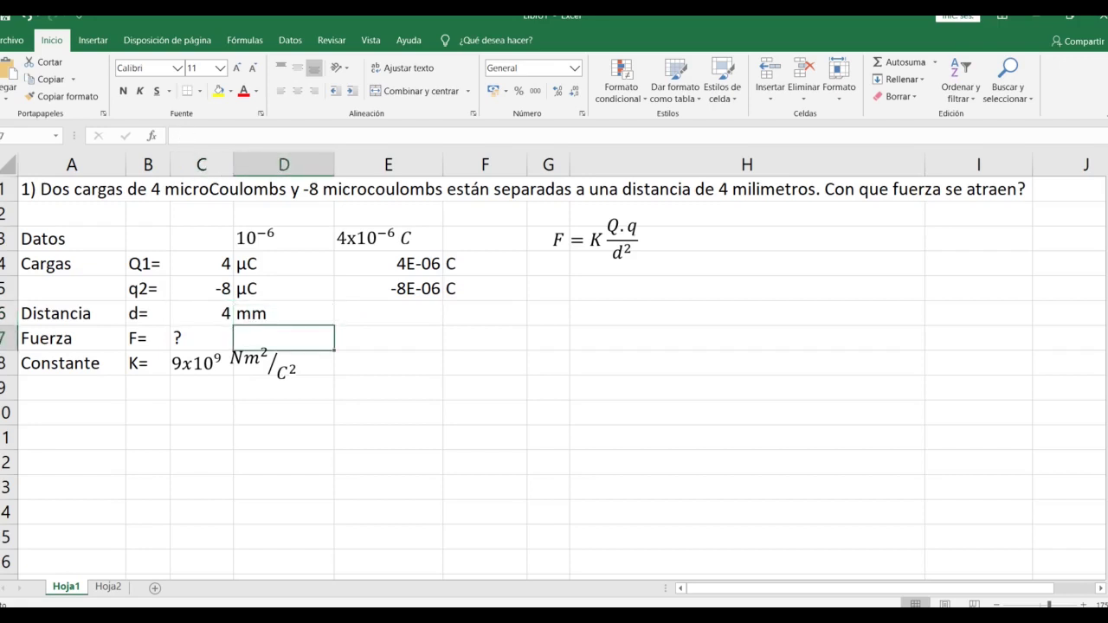
key("Down")
key("Up")
key("Down")
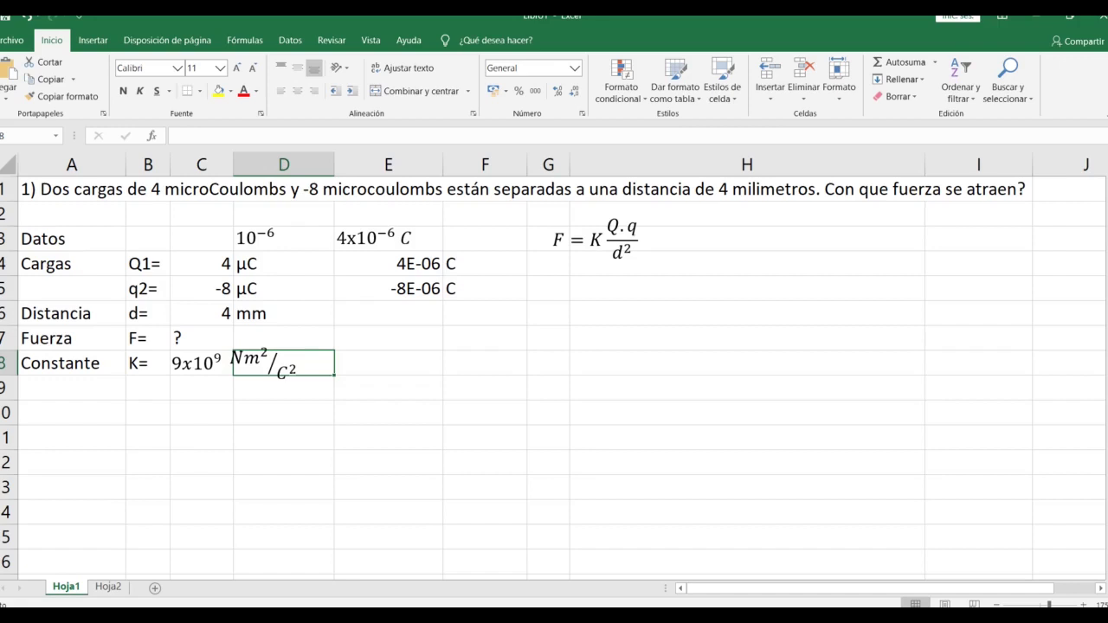
key("Up")
key("Up")
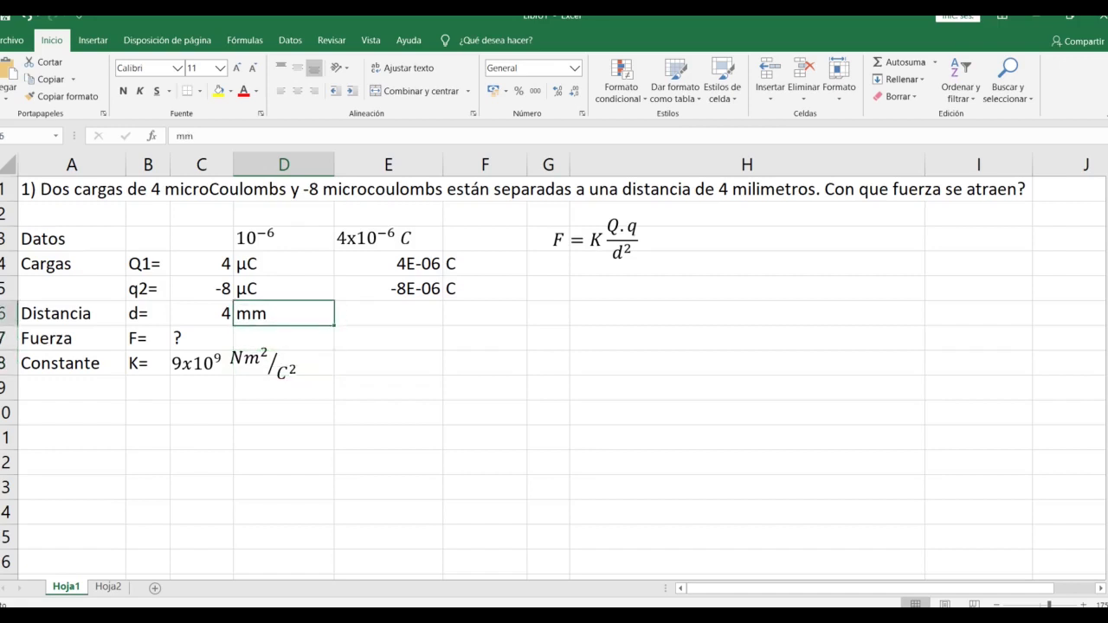
- Enter the distance converted to meters as 4E-3 in E6 and format it in scientific notation without decimals
key("Right")
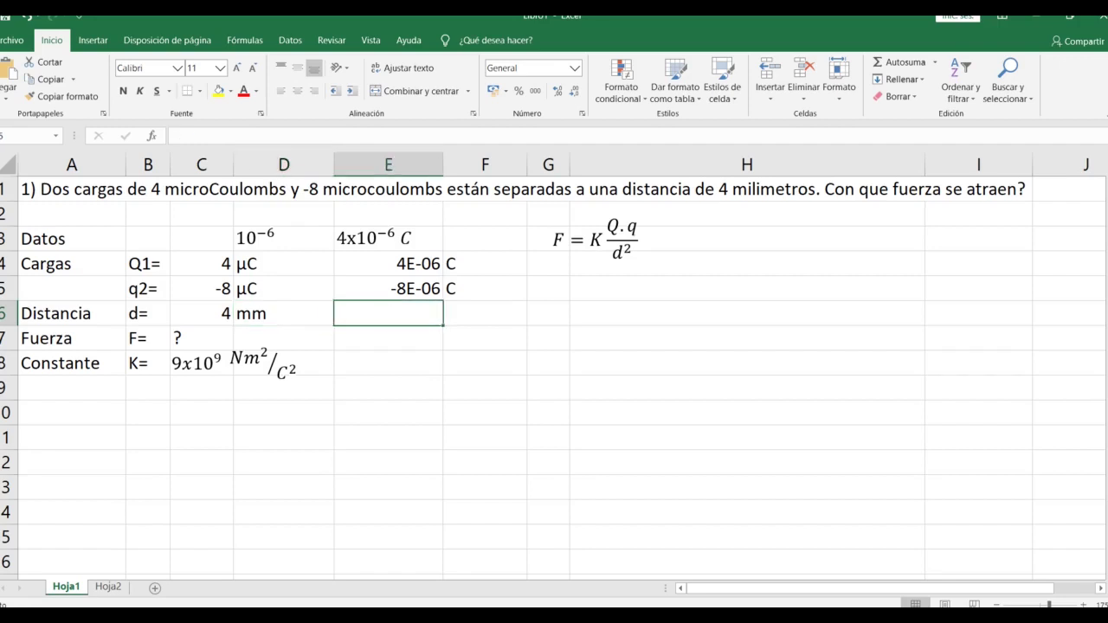
type("4E")
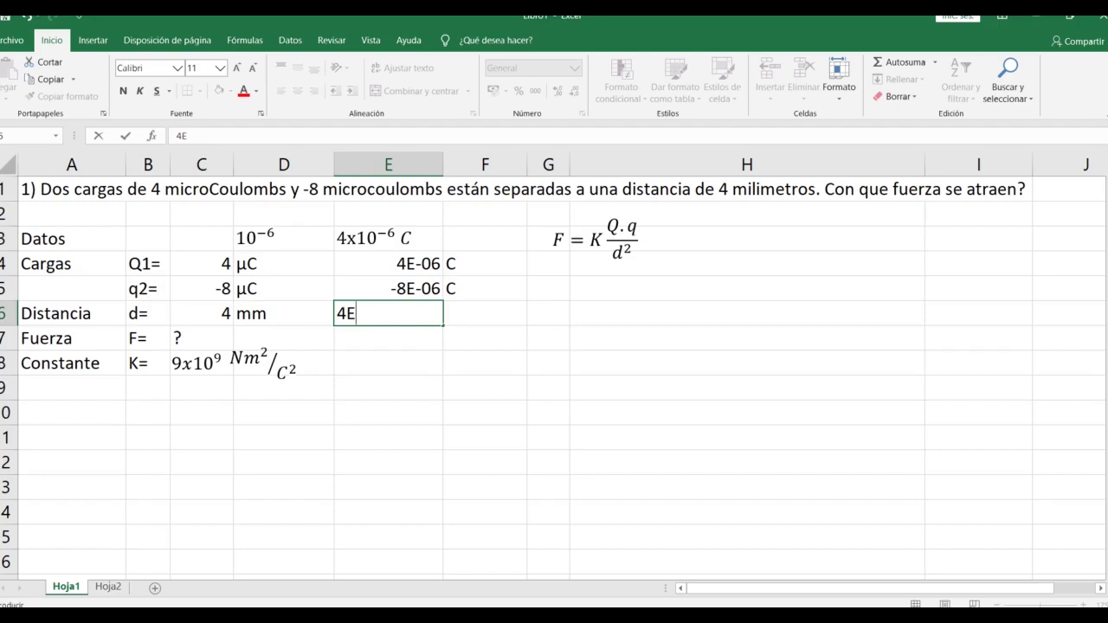
type("-3")
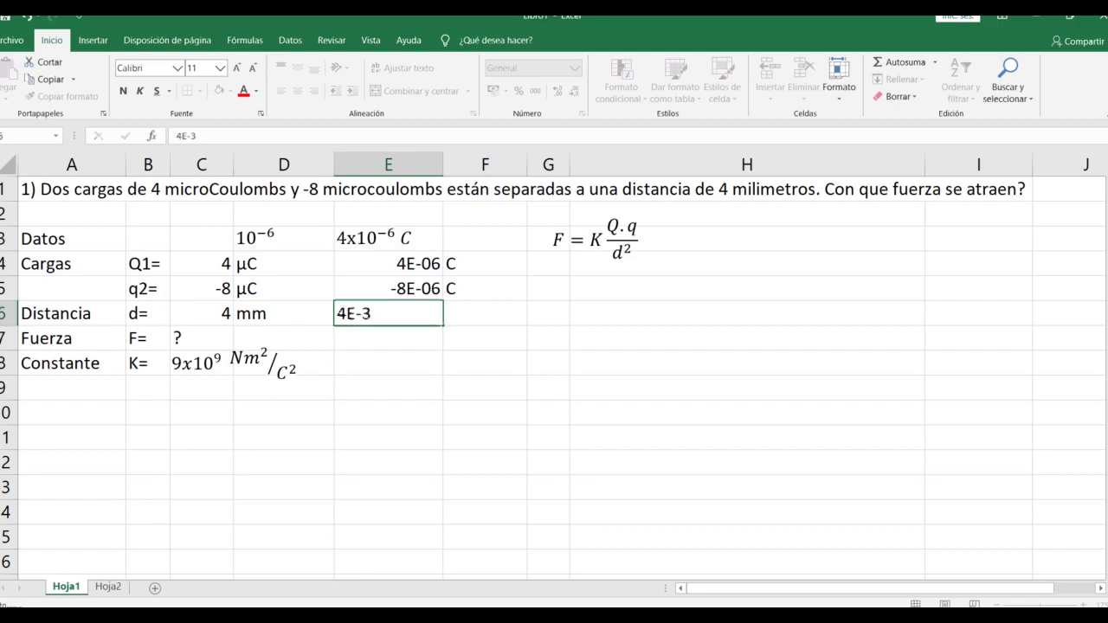
key("Return")
left_click(388, 314)
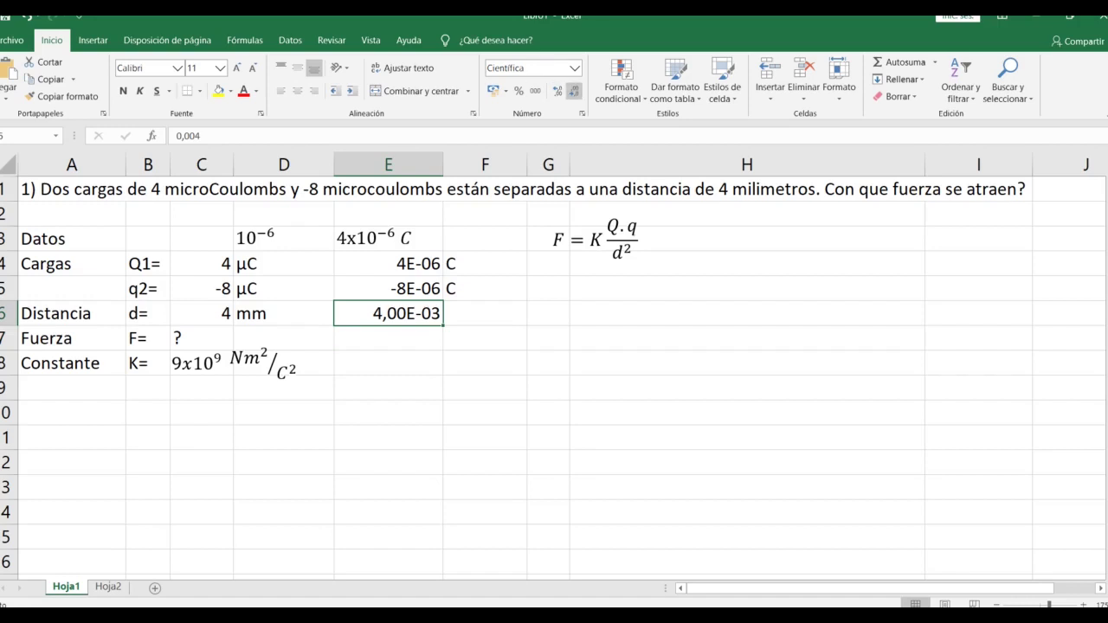
left_click(575, 91)
left_click(575, 91)
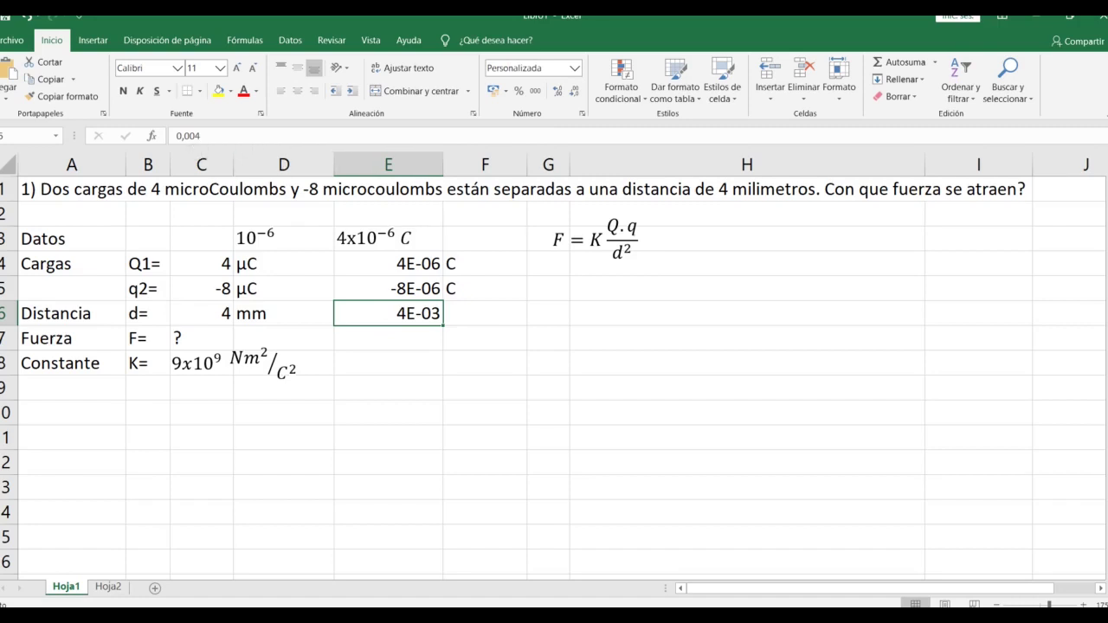
- Enter the constant K as 9E9 in E8 and format it in scientific notation without decimals
left_click(388, 363)
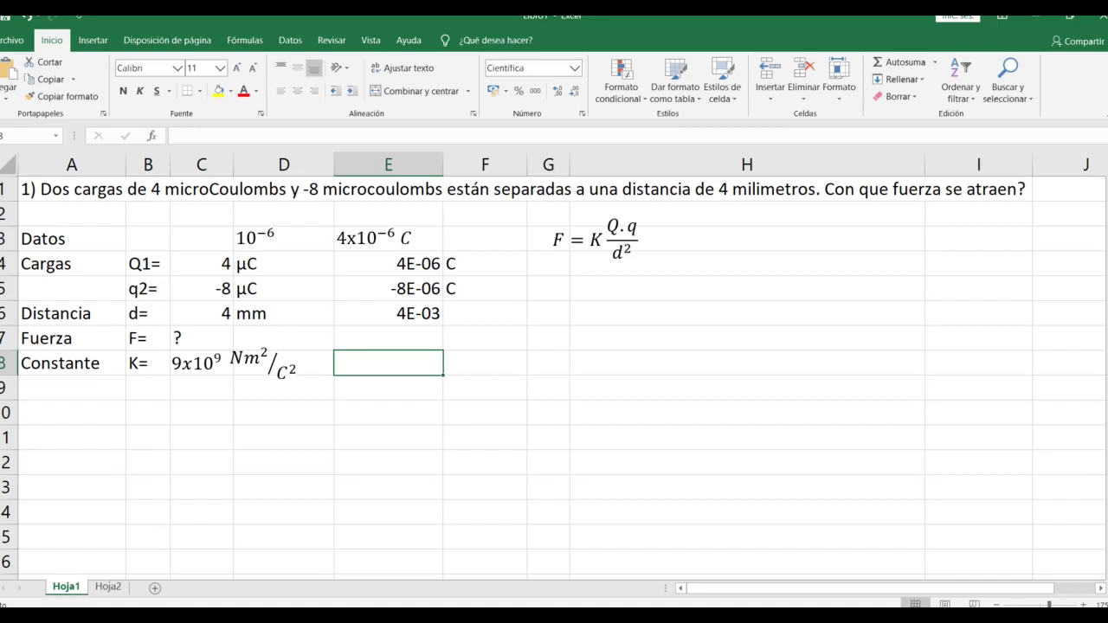
type("9")
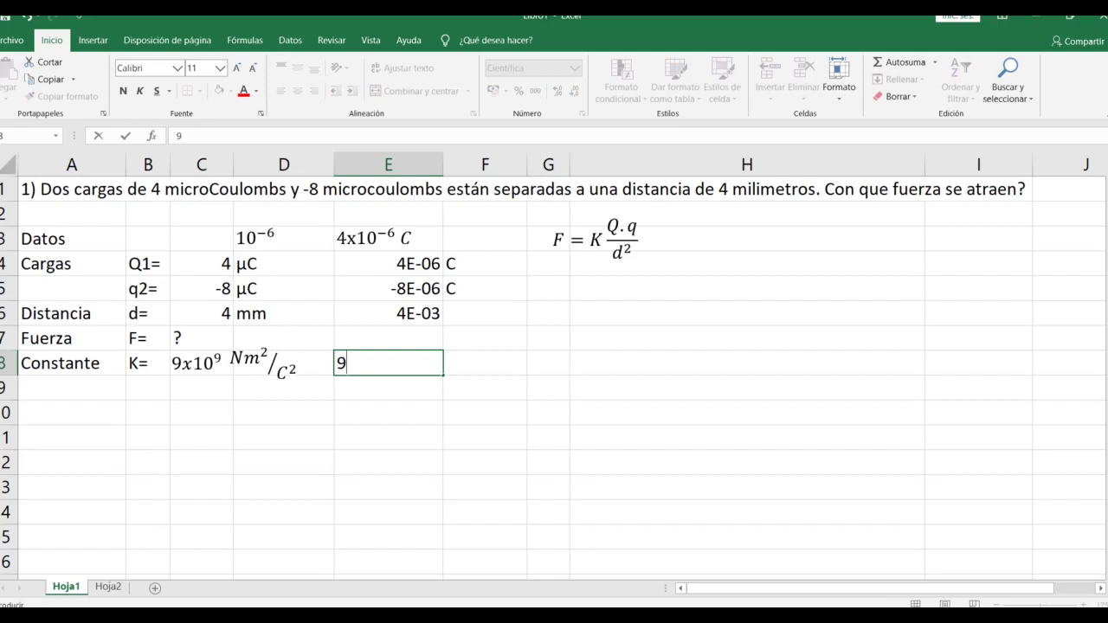
type("E9")
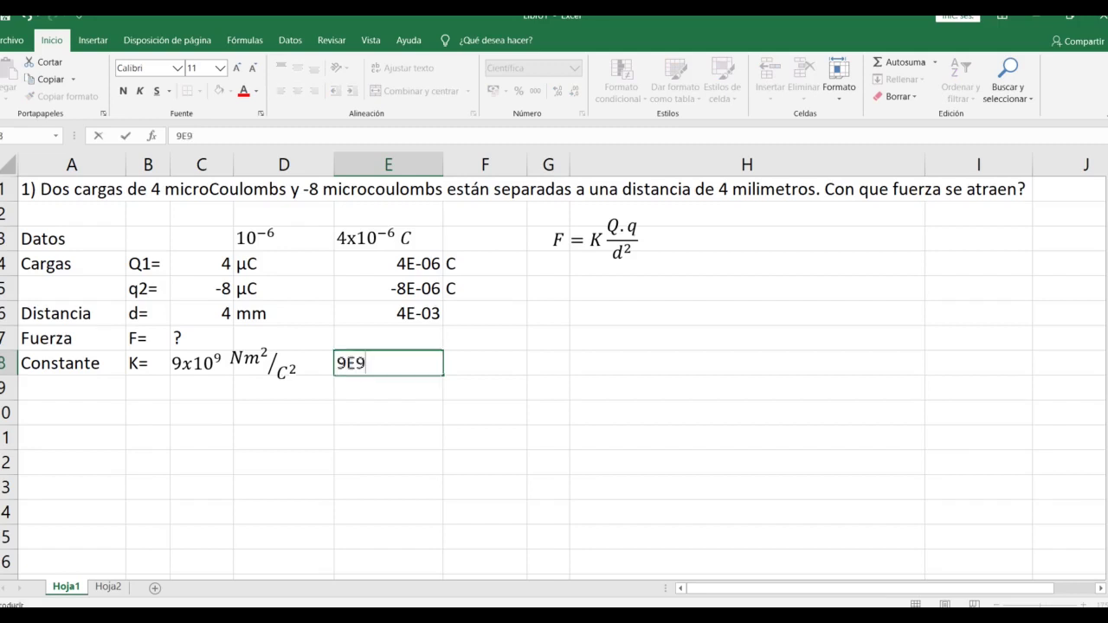
key("Return")
left_click(388, 364)
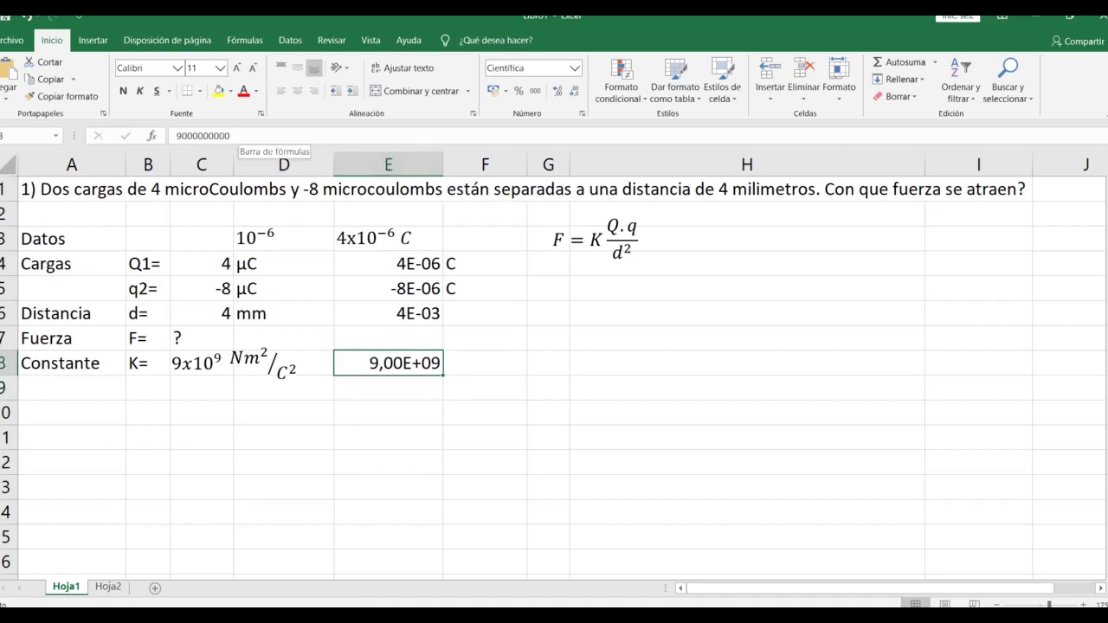
key("F2")
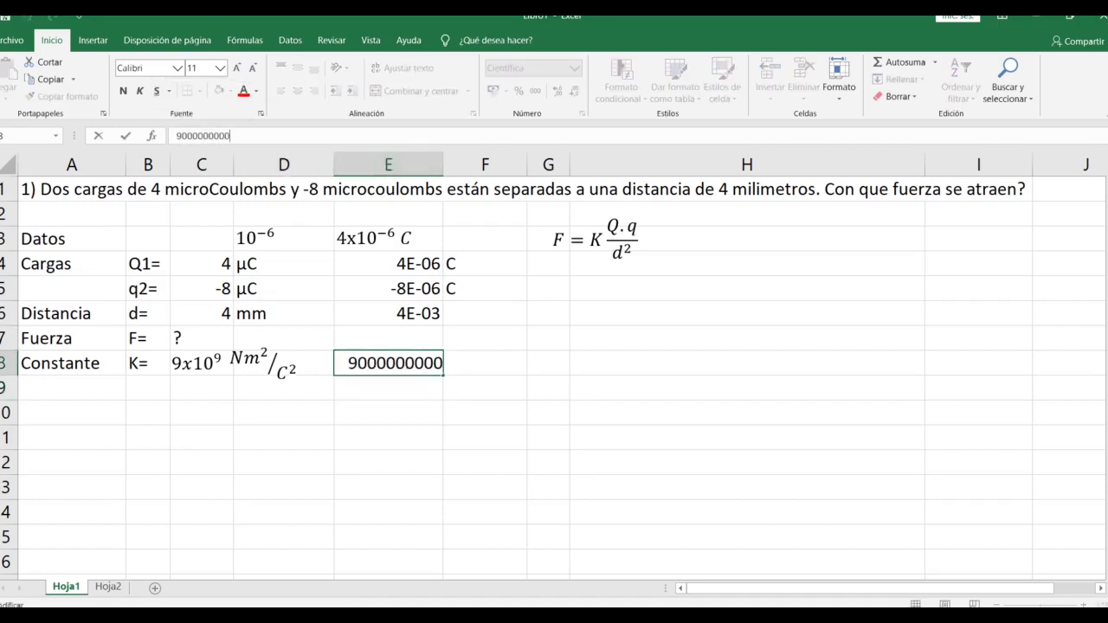
key("ctrl+Return")
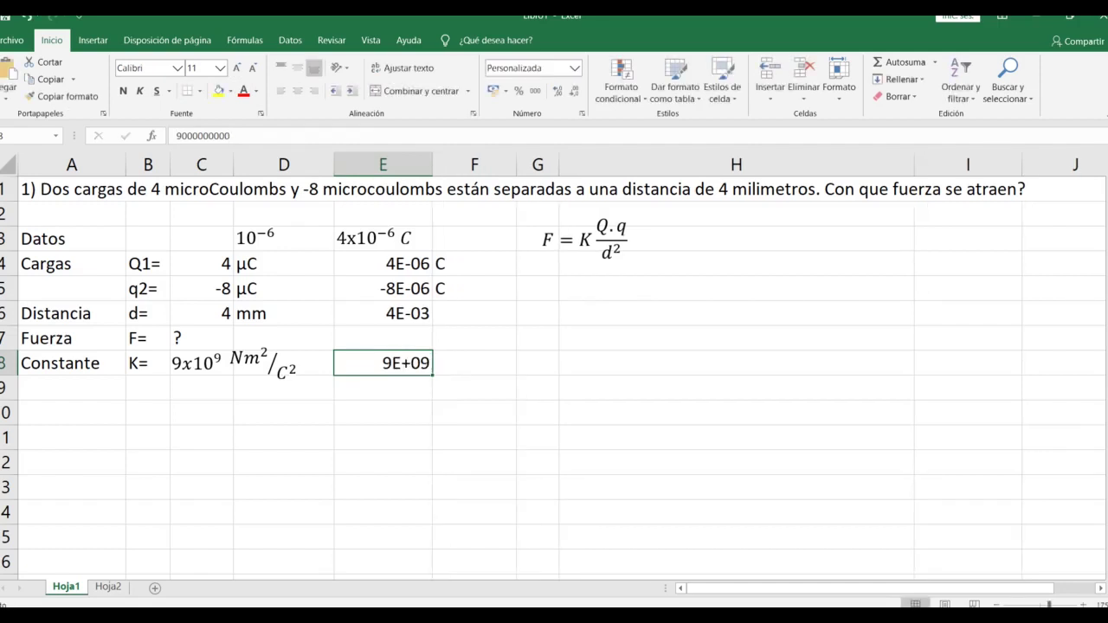
- Enter the lowercase unit m in F6 for the converted distance
left_click(474, 289)
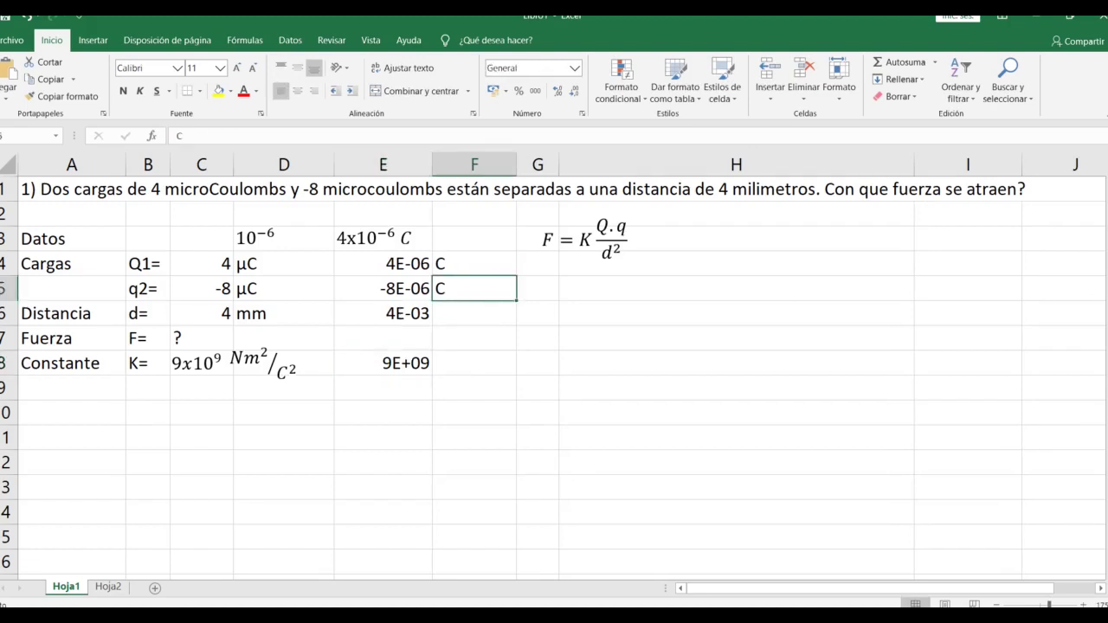
left_click(474, 313)
type("M")
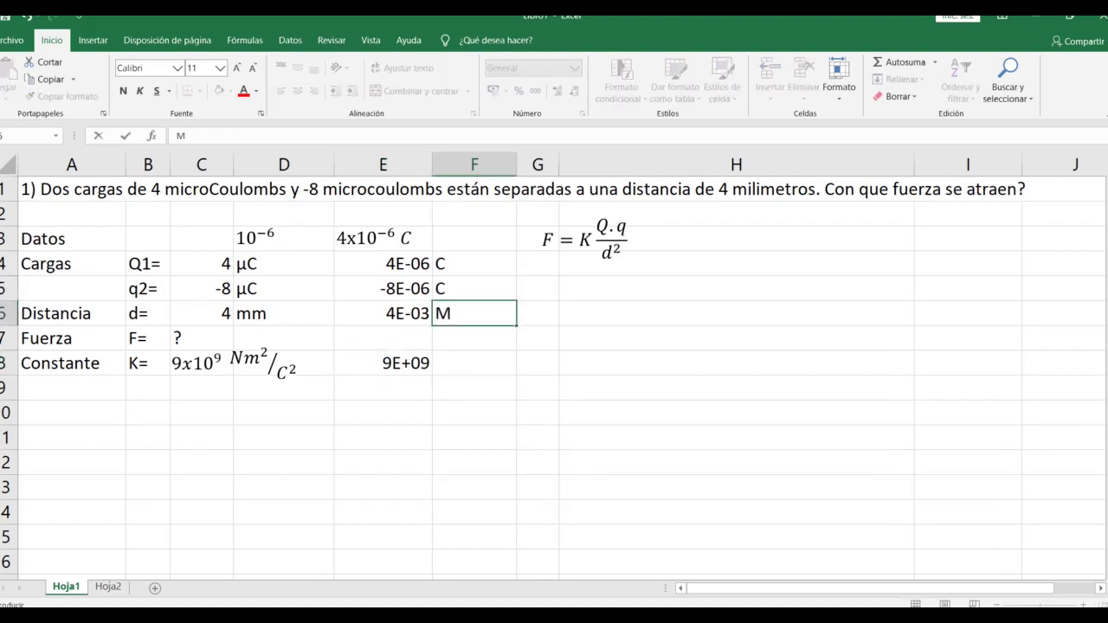
key("BackSpace")
key("Caps_Lock")
type("m")
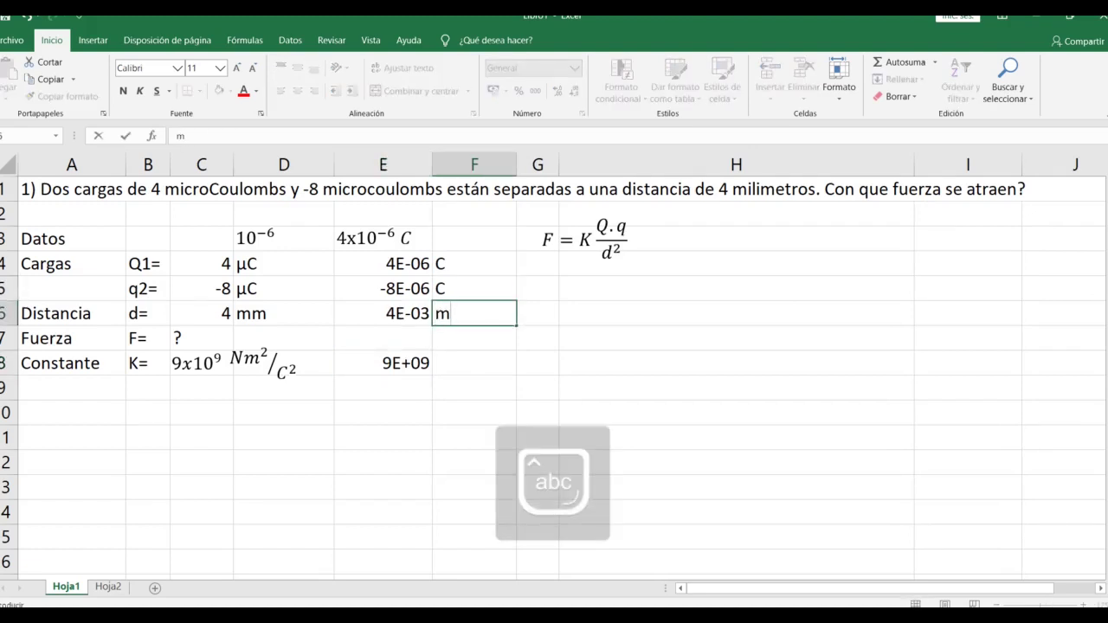
key("Return")
key("Return")
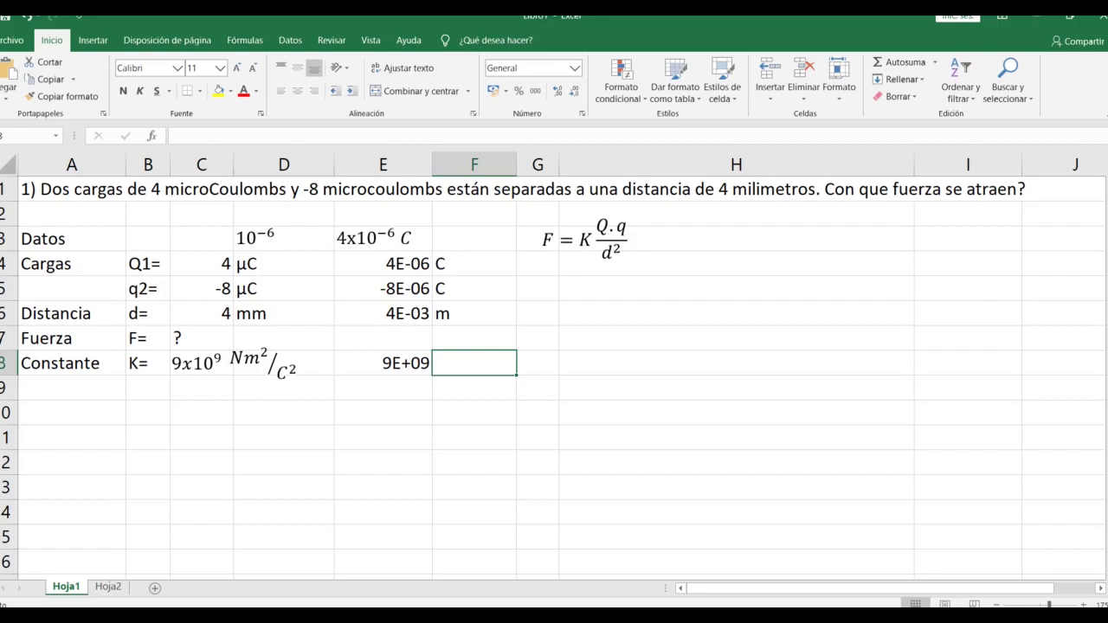
- Check the converted values in E4:E8 and enter the label F= in G5 below the Coulomb's law formula
left_click(383, 364)
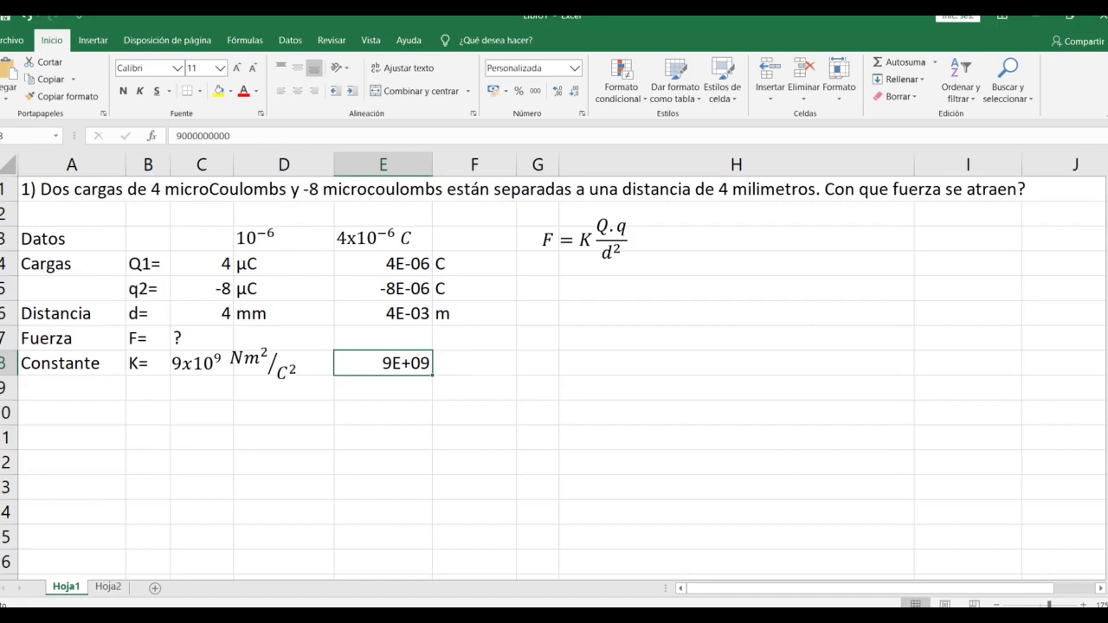
left_click_drag(384, 264, 384, 363)
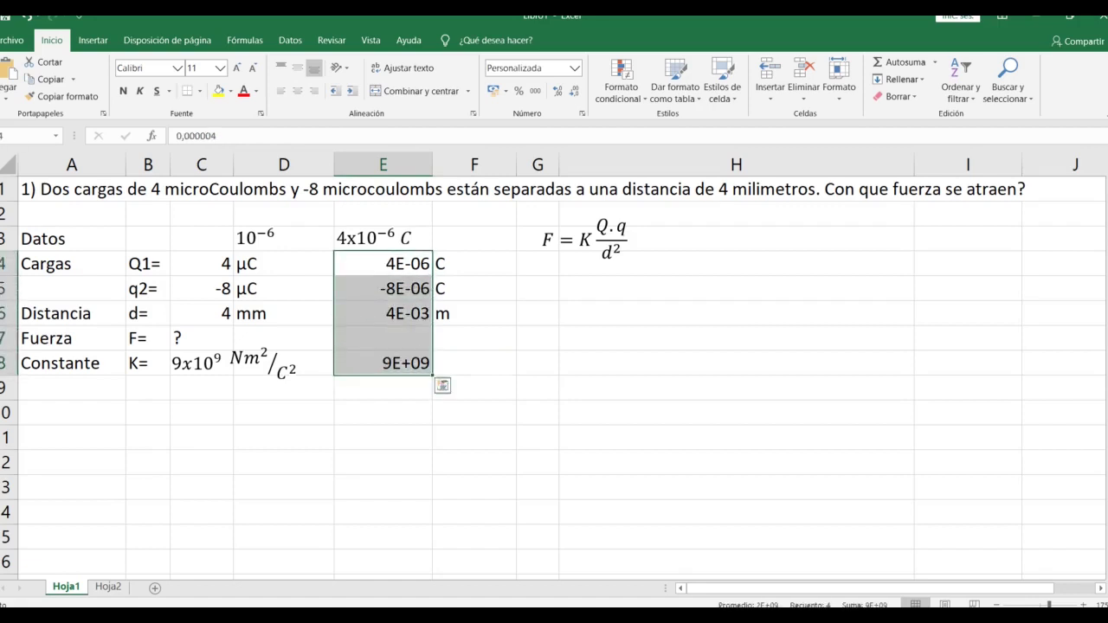
left_click(537, 289)
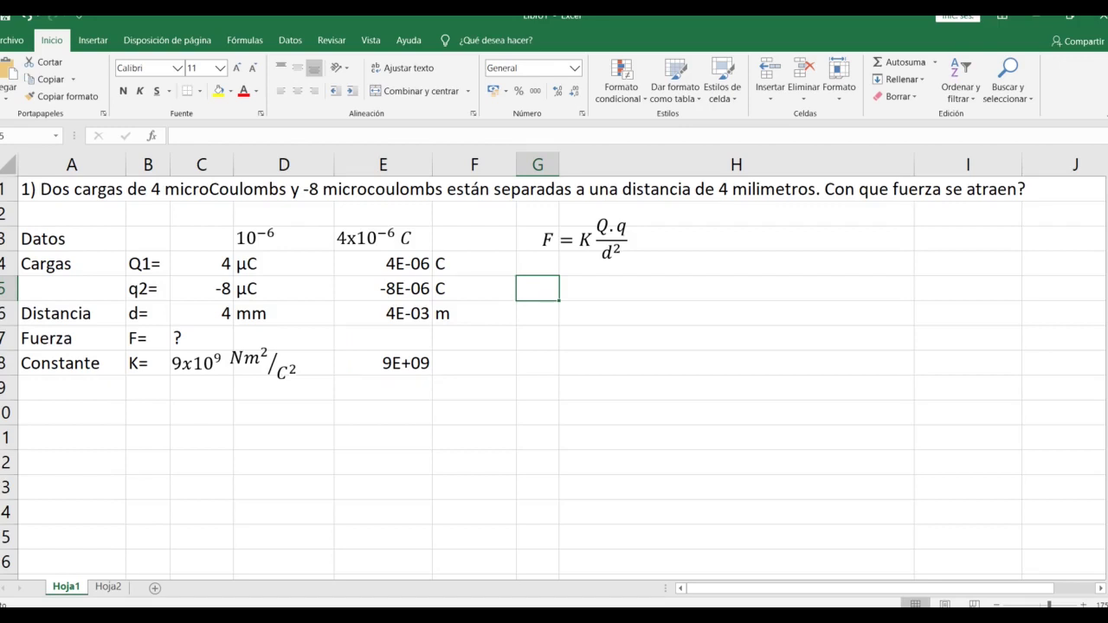
type("F")
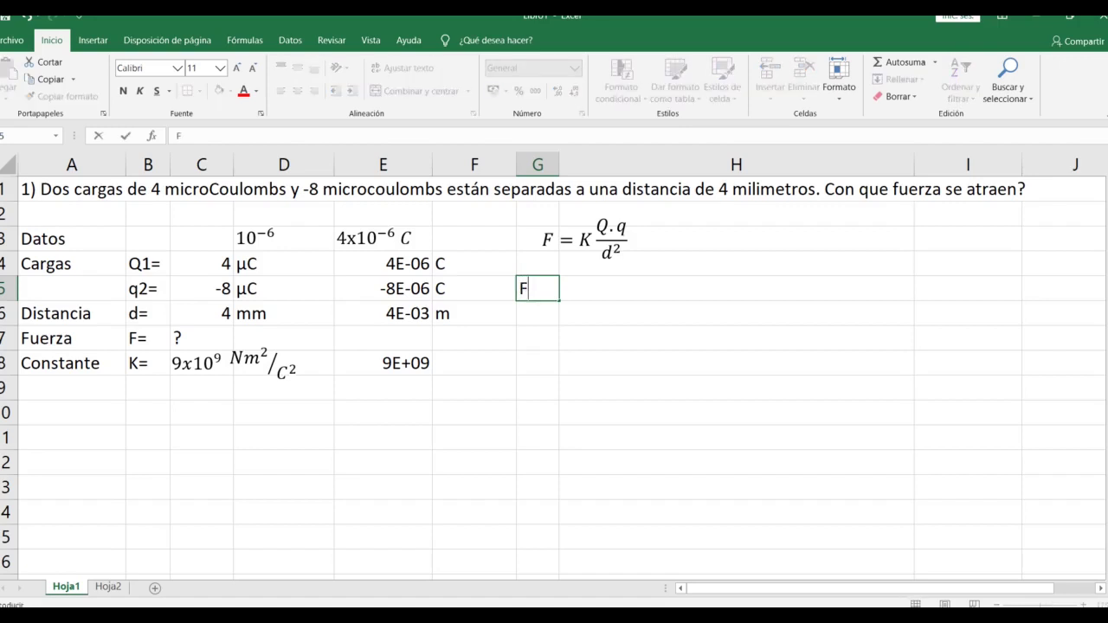
type("=")
key("Return")
key("Up")
key("Right")
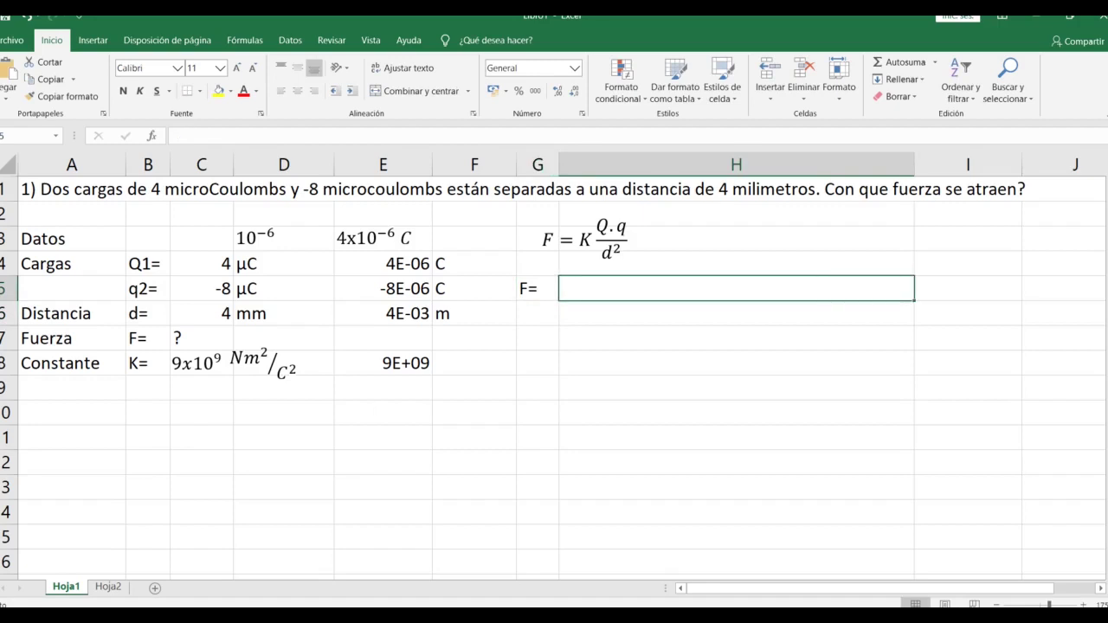
key("Left")
key("Right")
- Enter the force formula =E8*E4*E5/E6*E6 in H5, accepting the proposed correction of the stray closing parenthesis
type("=")
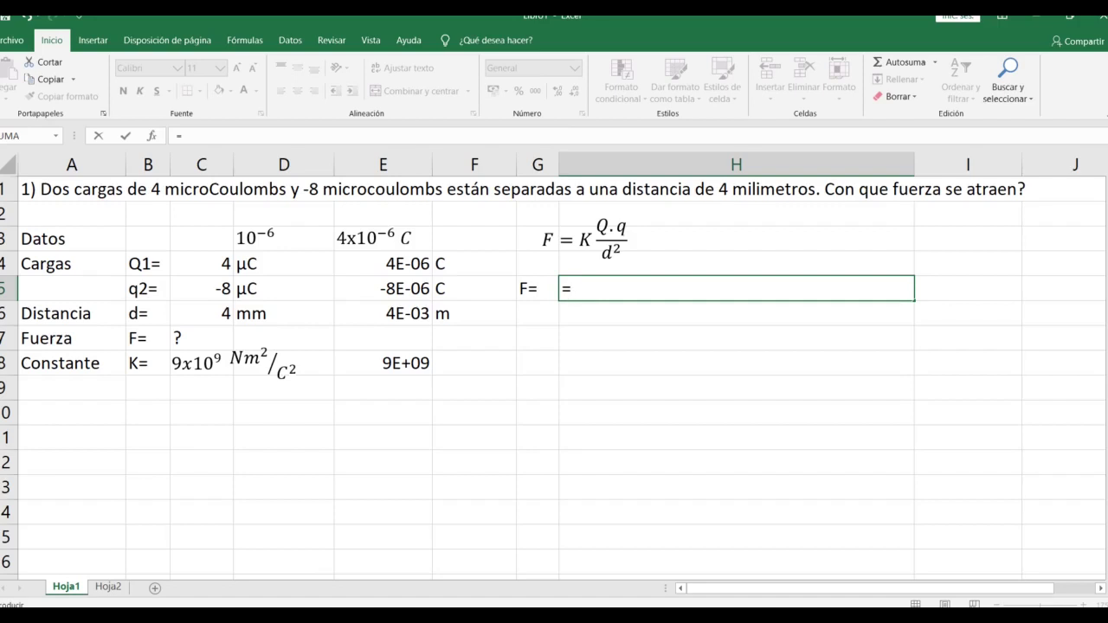
left_click(383, 363)
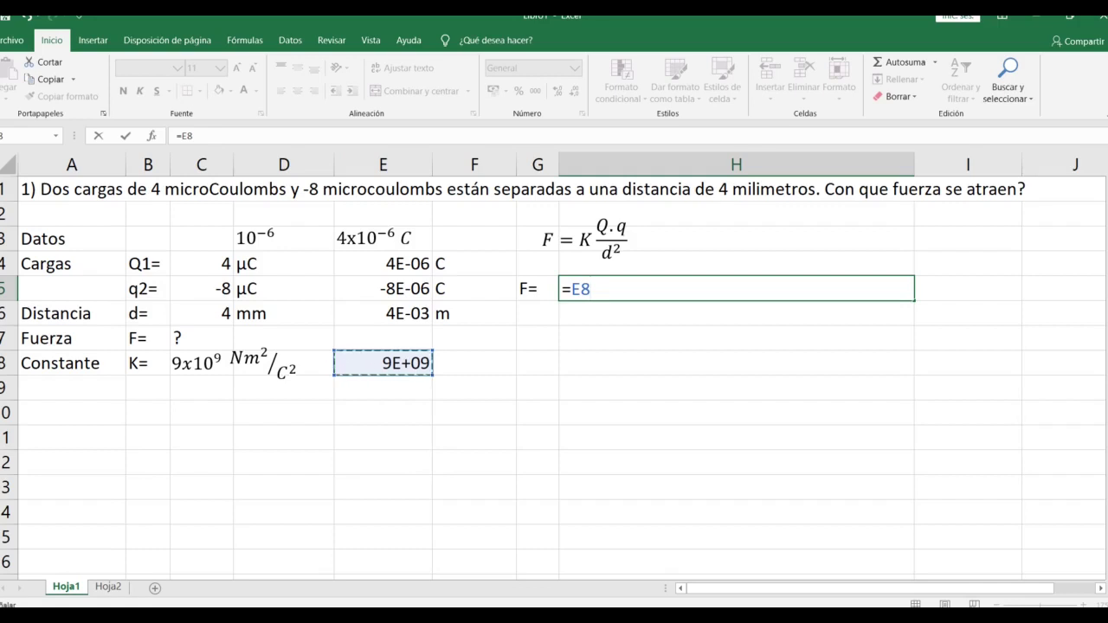
type("*")
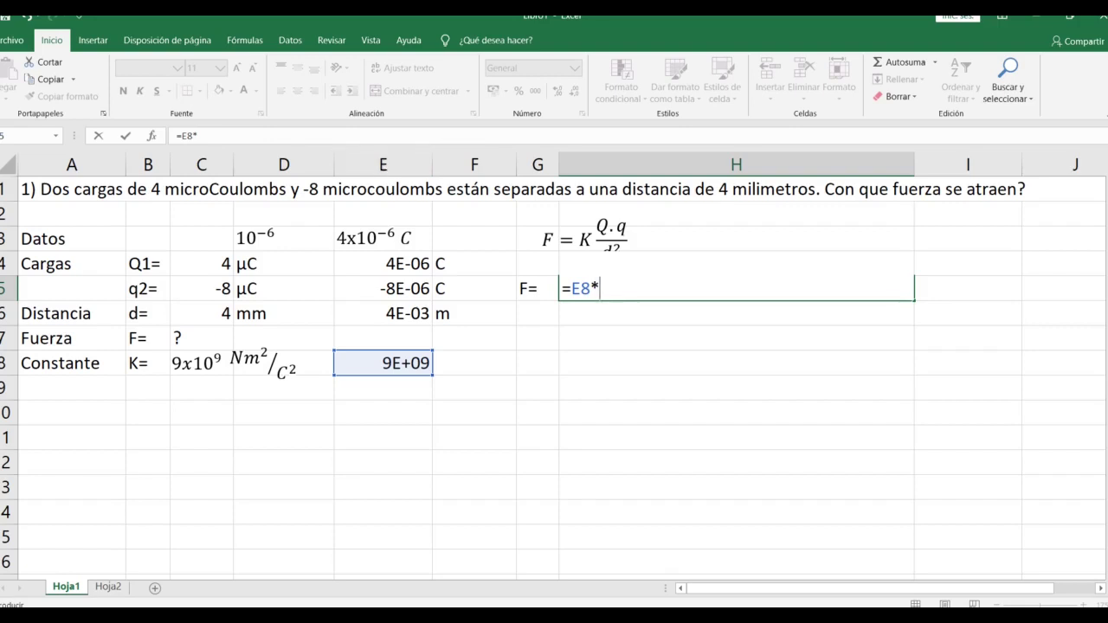
left_click(384, 264)
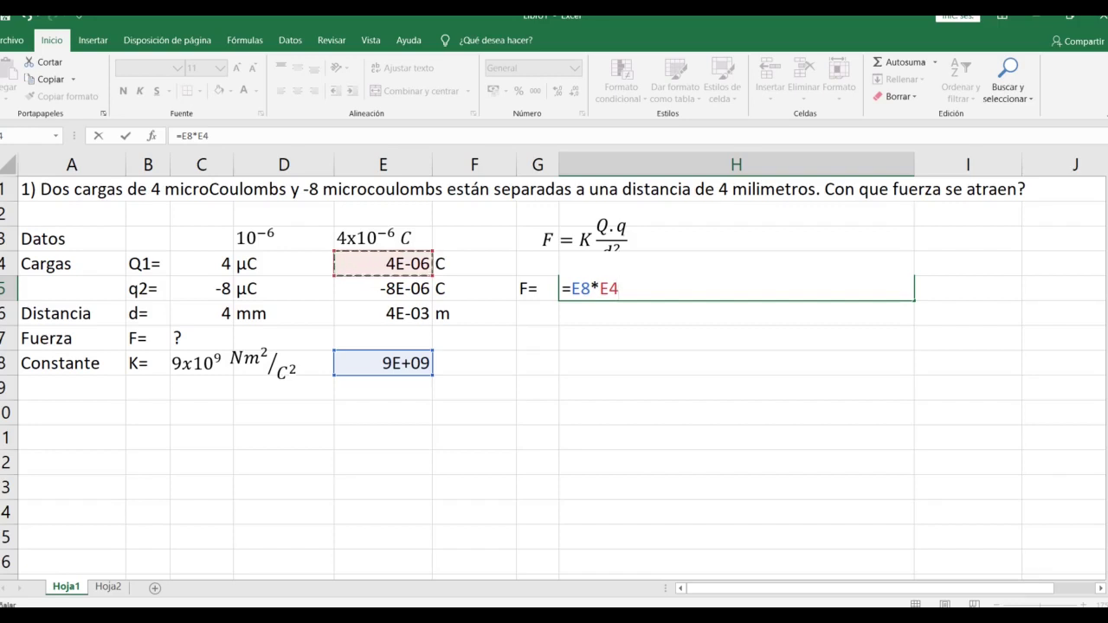
type("*")
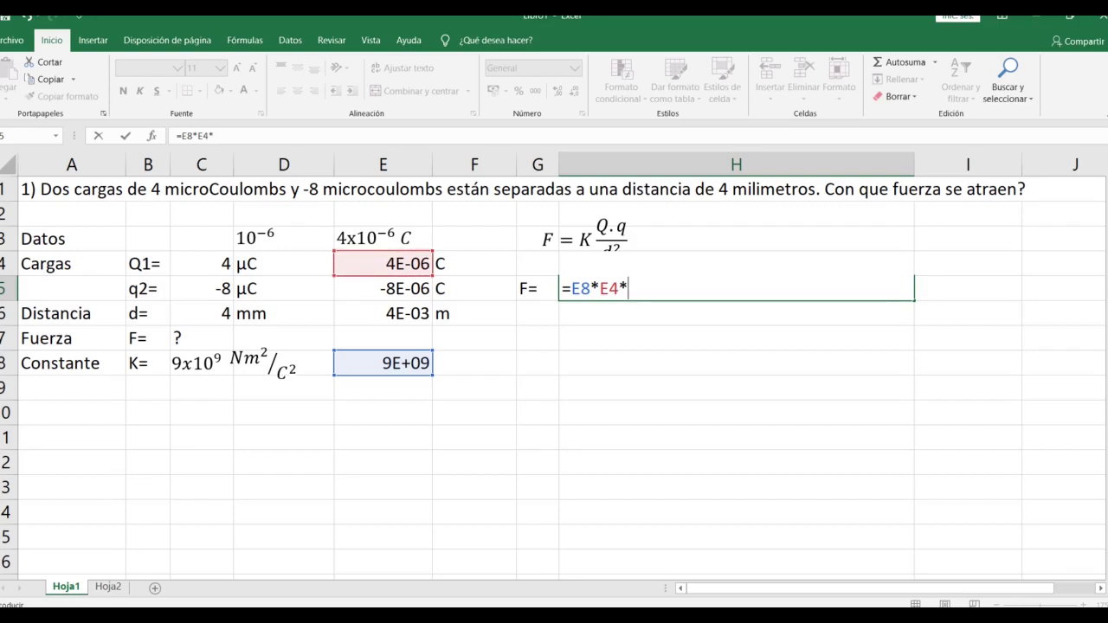
left_click(383, 288)
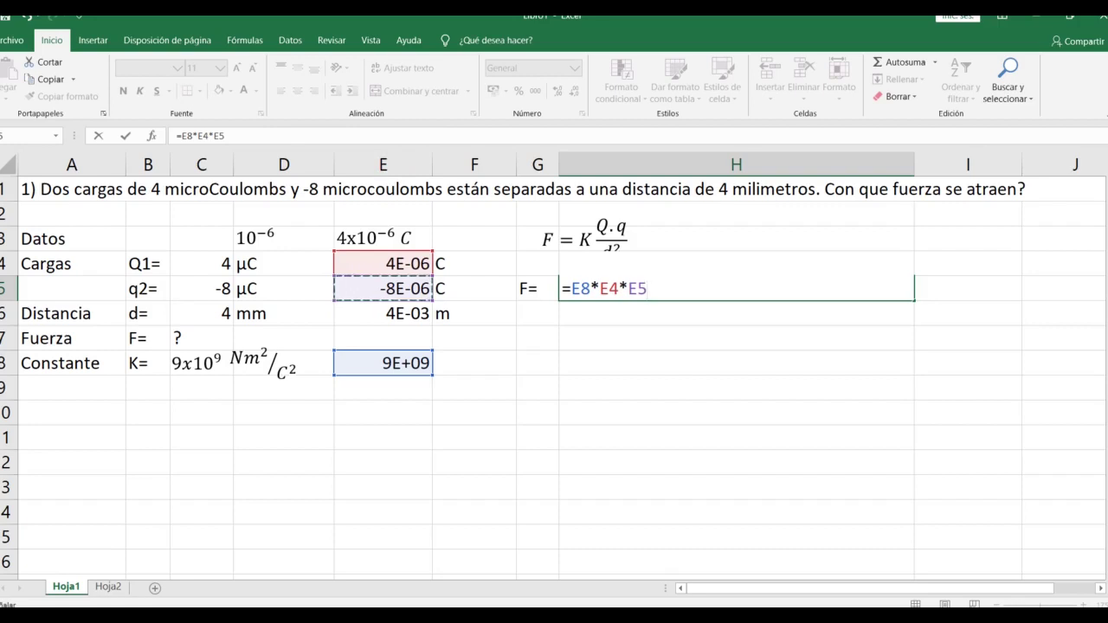
type("/")
left_click(383, 314)
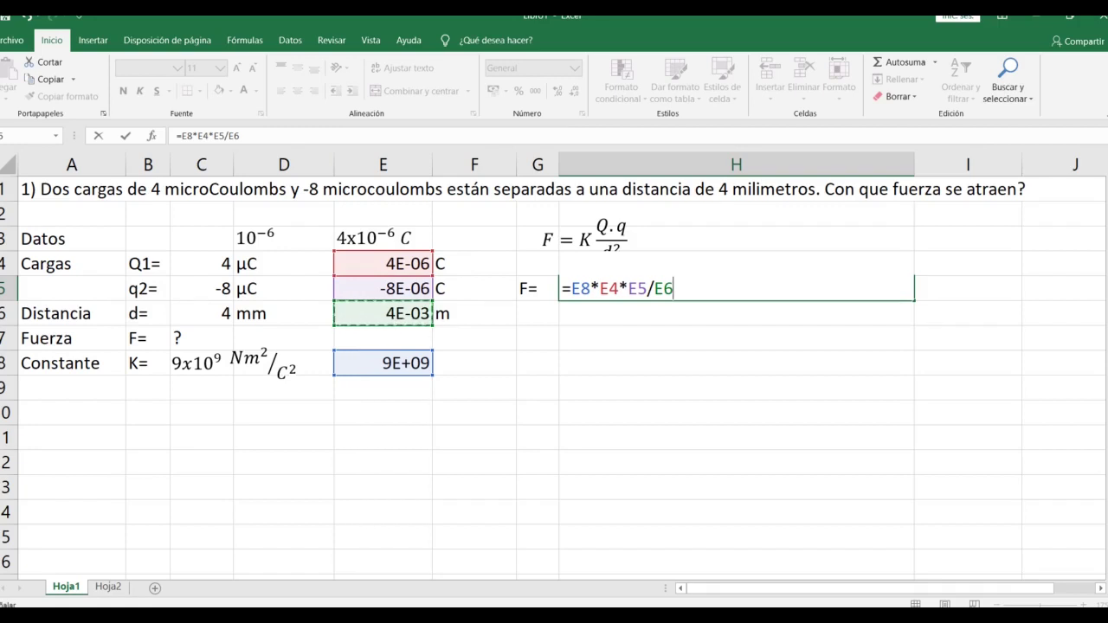
type("*")
left_click(382, 313)
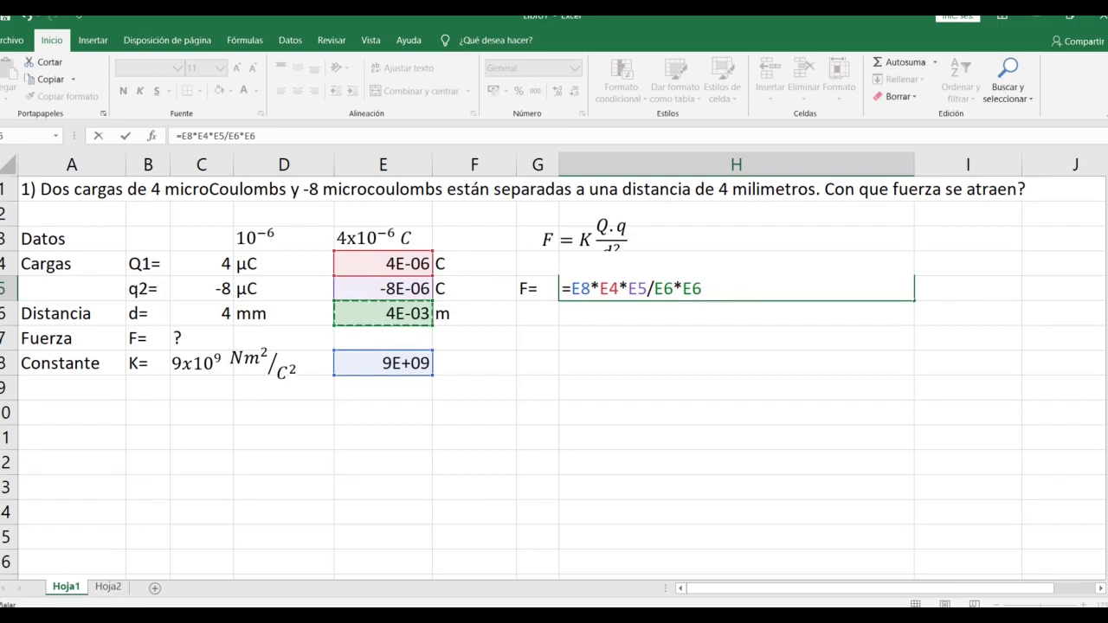
type(")")
key("Return")
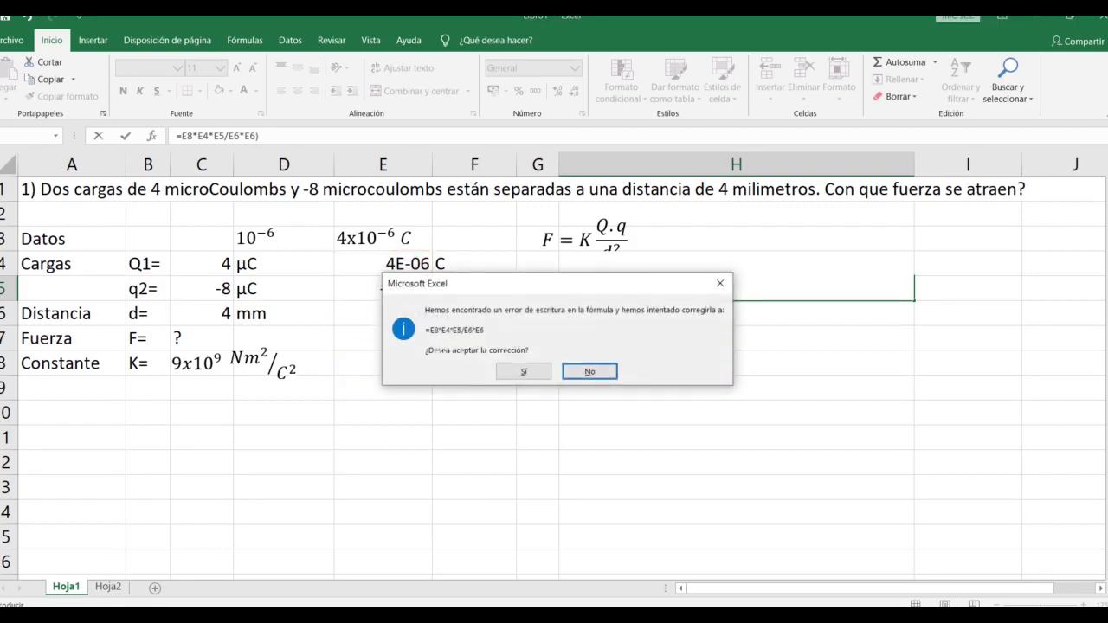
key("Left")
key("Return")
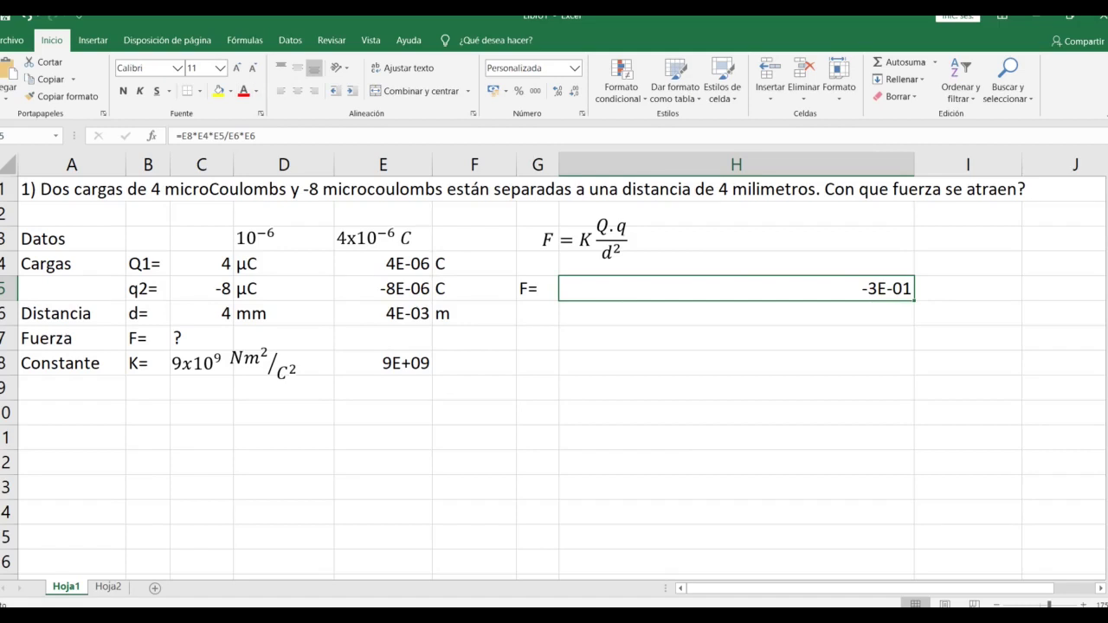
- Parenthesize the squared distance in H5 so the formula reads =E8*E4*E5/(E6*E6), and narrow column H
left_click(228, 136)
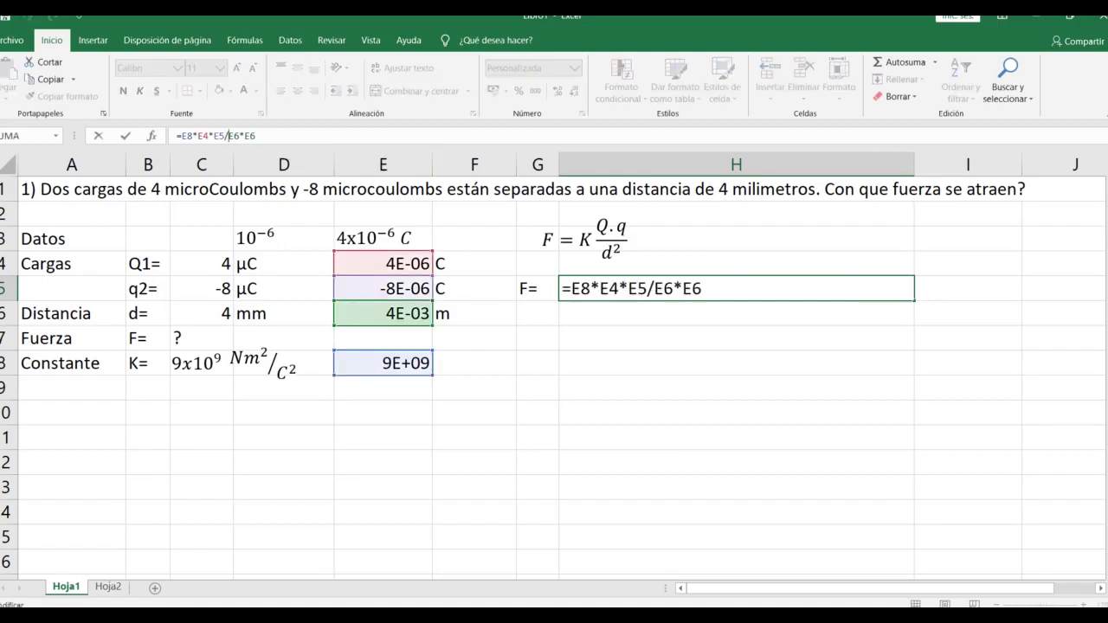
type("(")
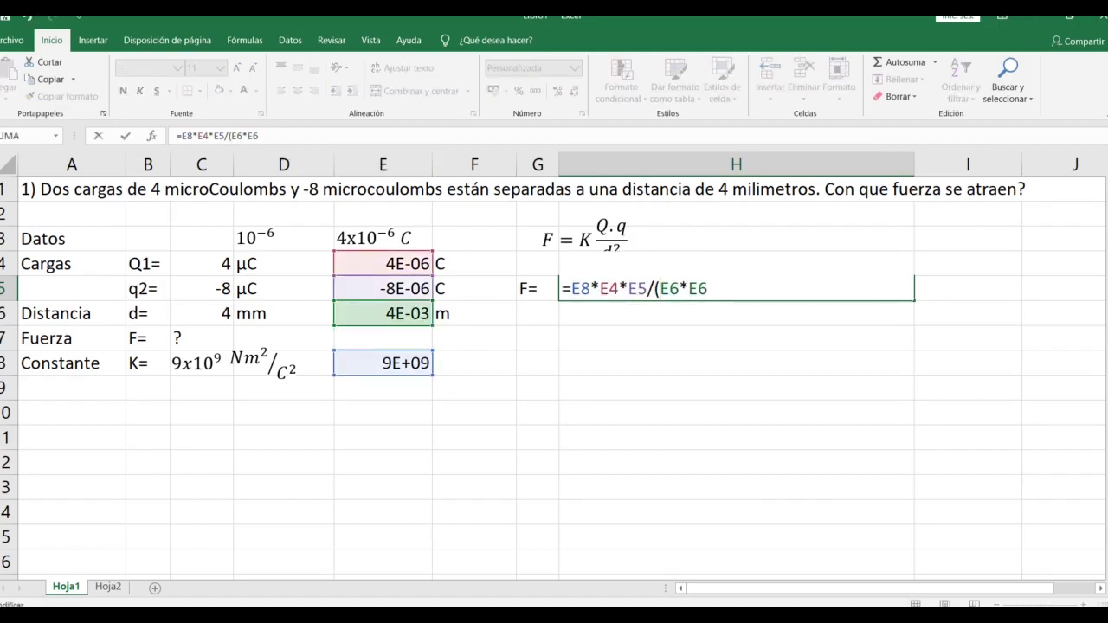
key("Right")
key("Right")
key("Right")
key("Right")
key("Right")
type(")")
key("Return")
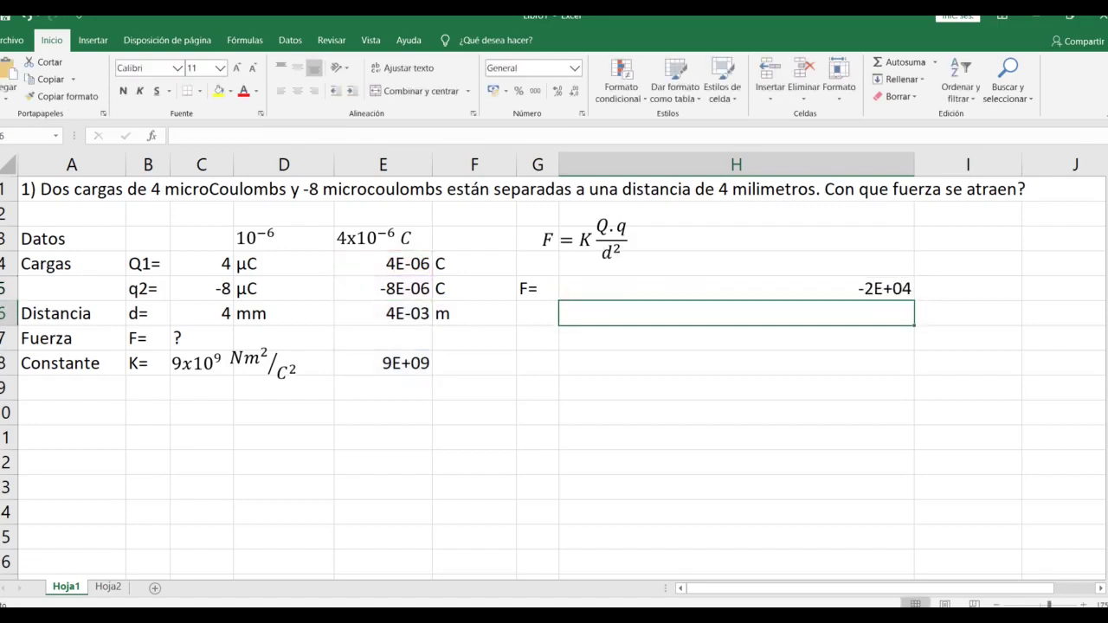
left_click(736, 288)
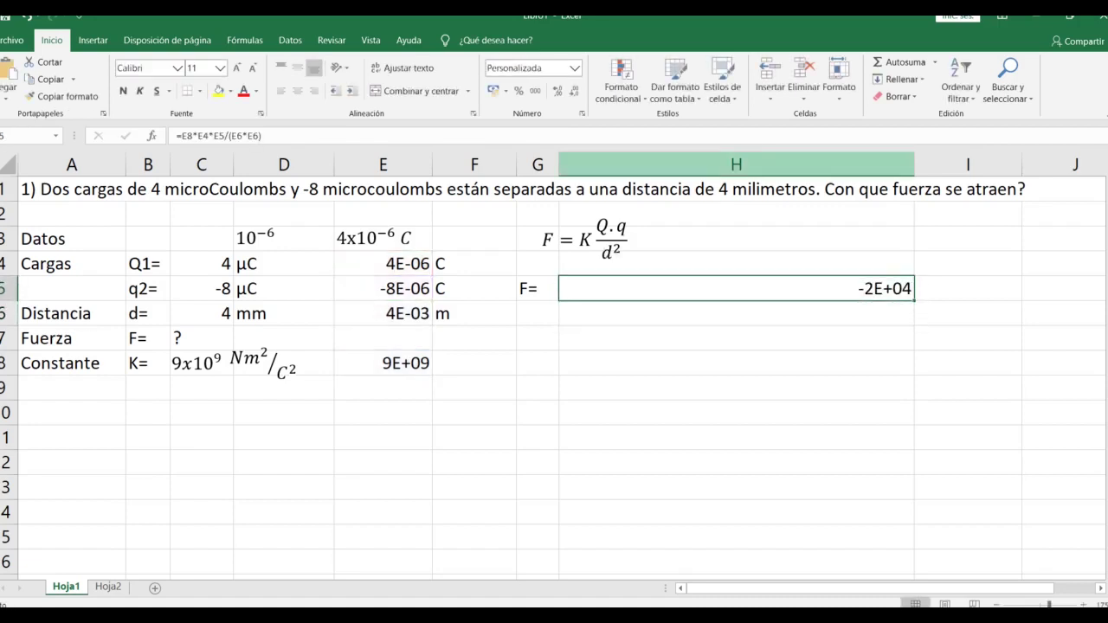
left_click_drag(914, 165, 746, 164)
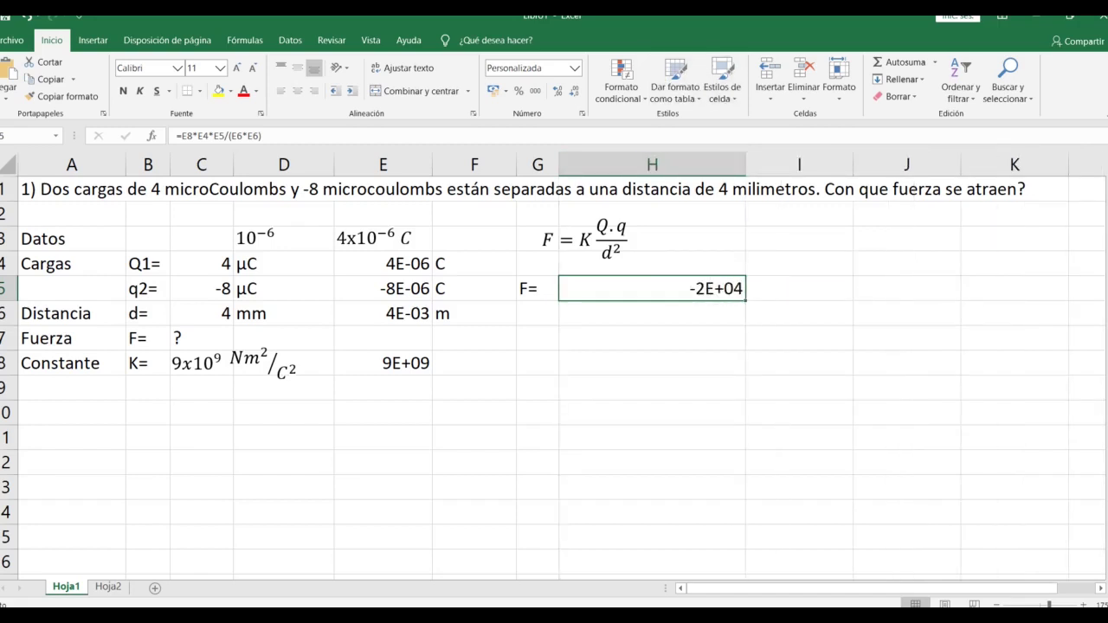
- Format the force result in H5 as a plain number (Número) with no decimal places
key("Down")
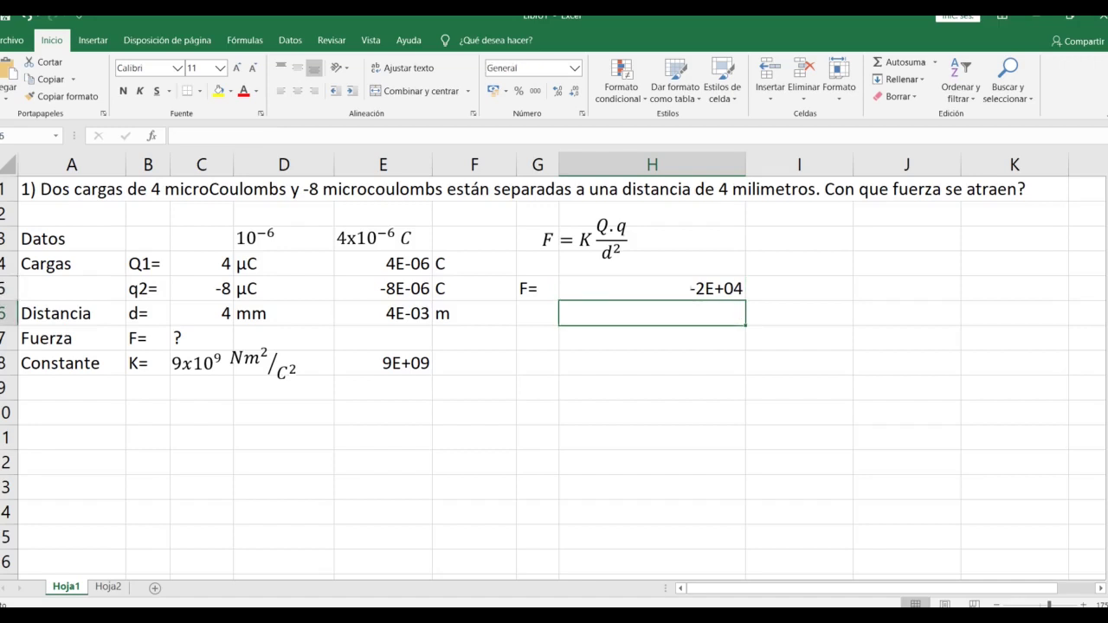
key("Up")
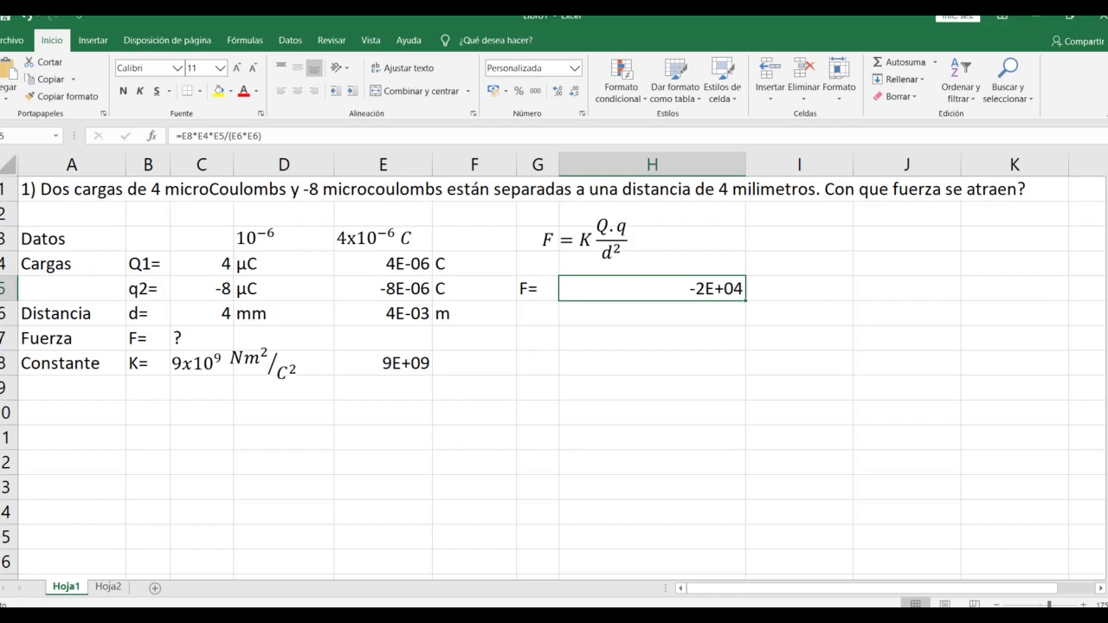
left_click(574, 67)
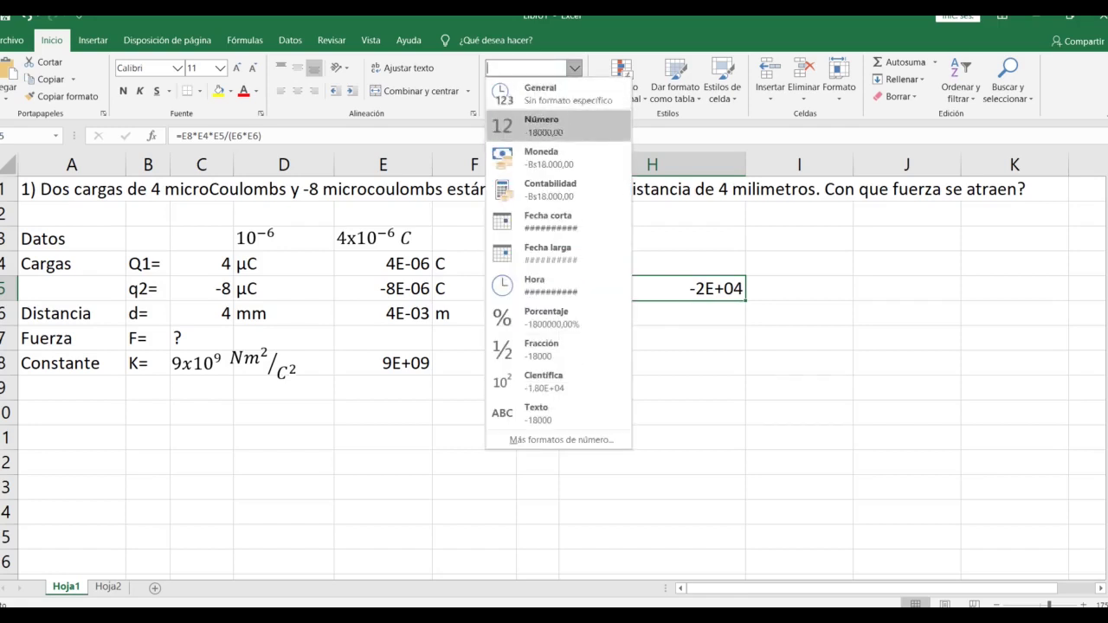
key("Escape")
left_click(575, 67)
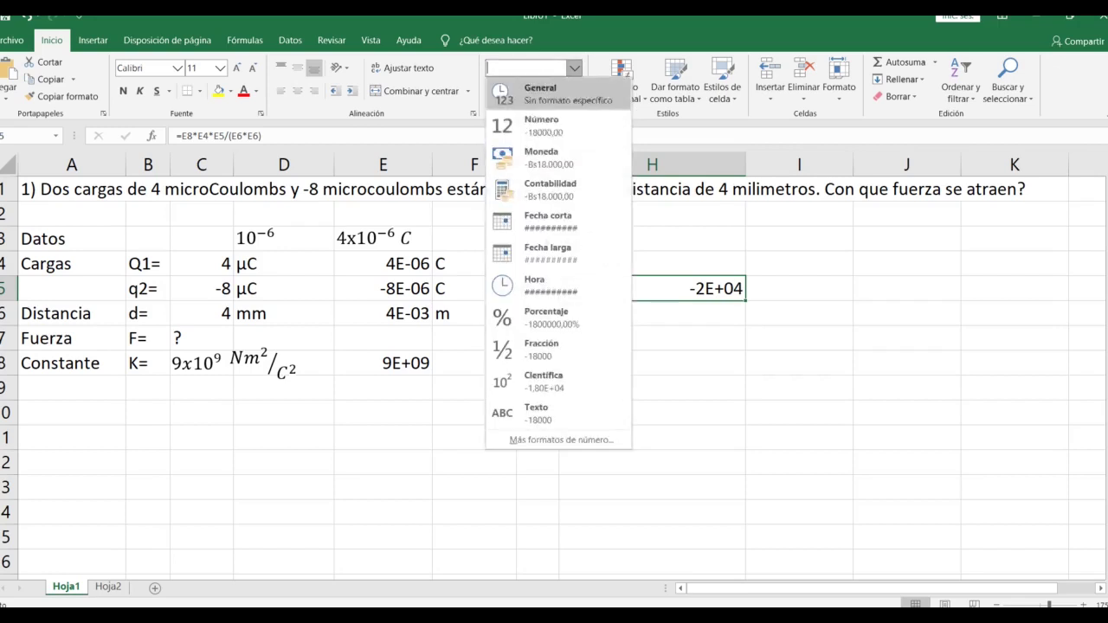
left_click(554, 125)
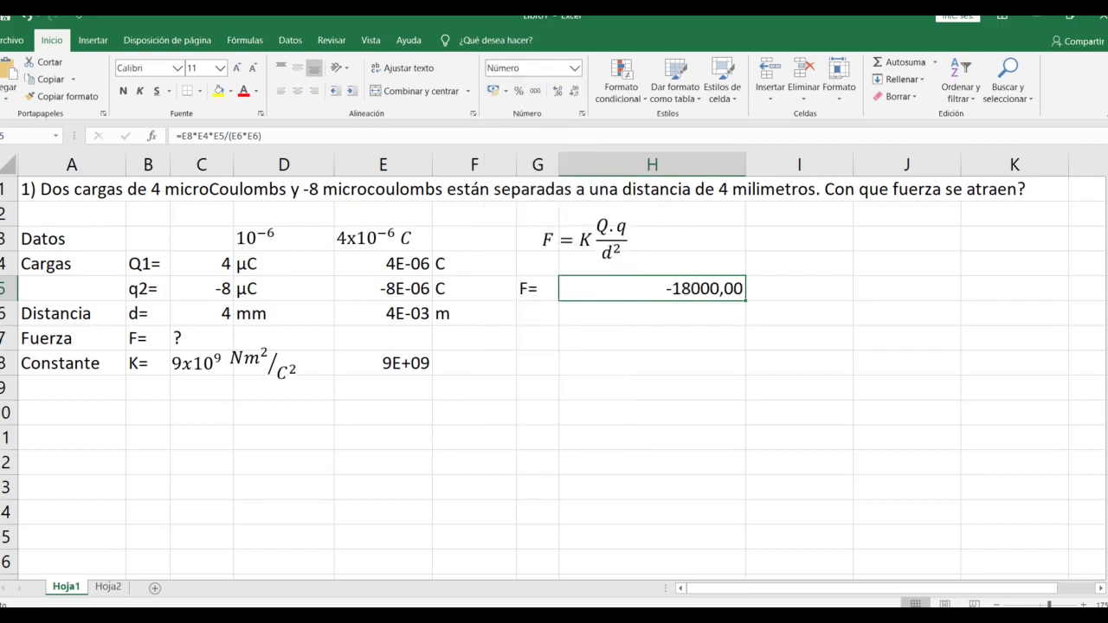
left_click(575, 90)
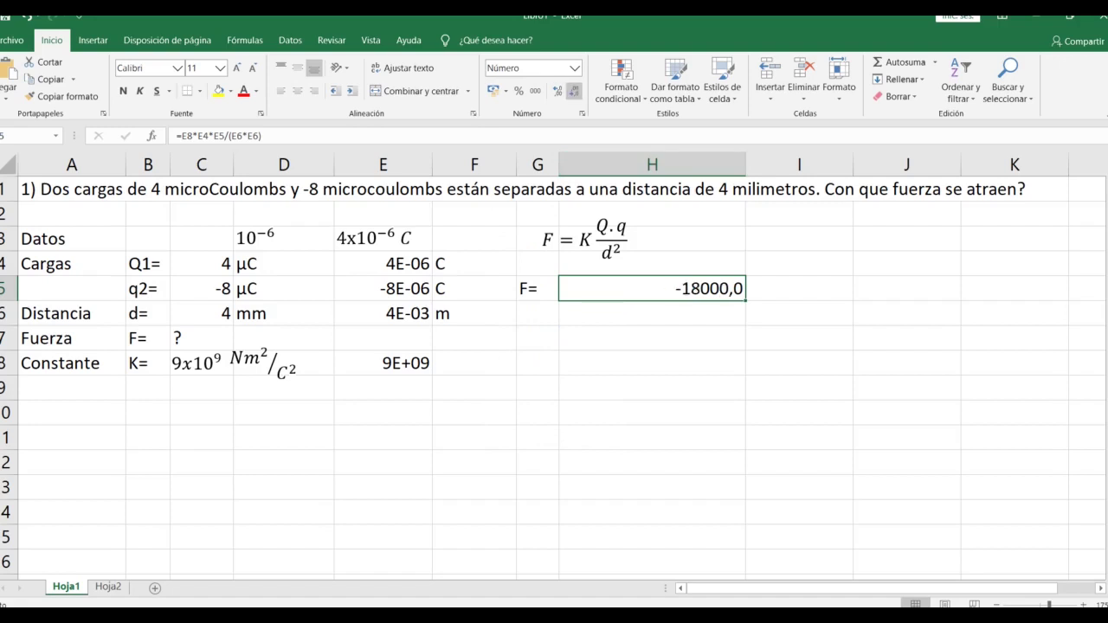
left_click(575, 90)
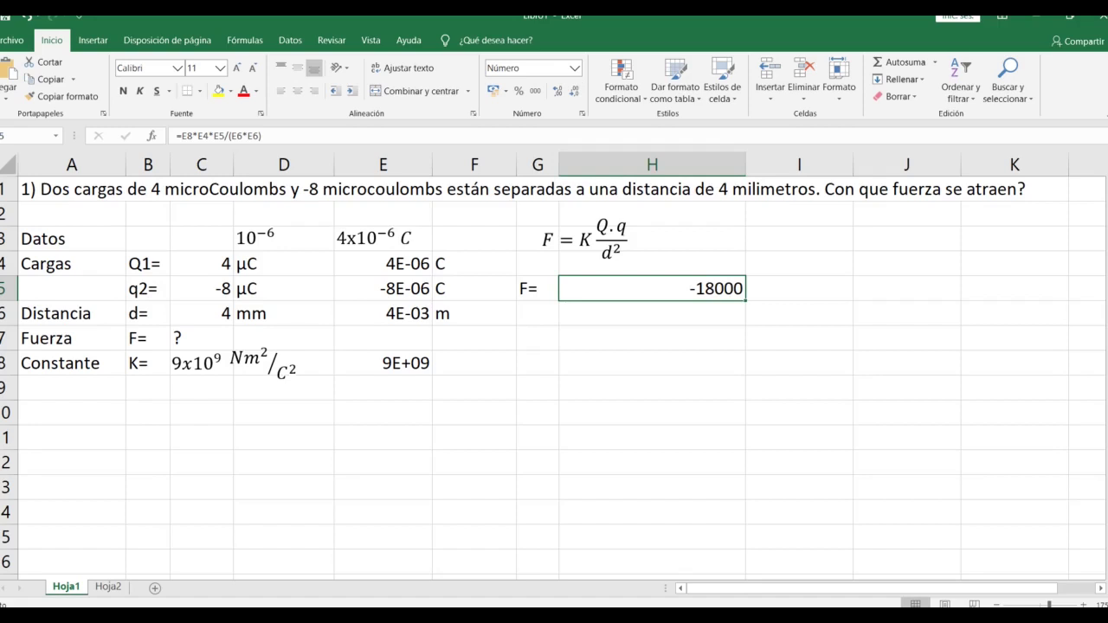
- Enter the unit N in I5 beside the force result, and select H5 again
left_click(799, 288)
type("N")
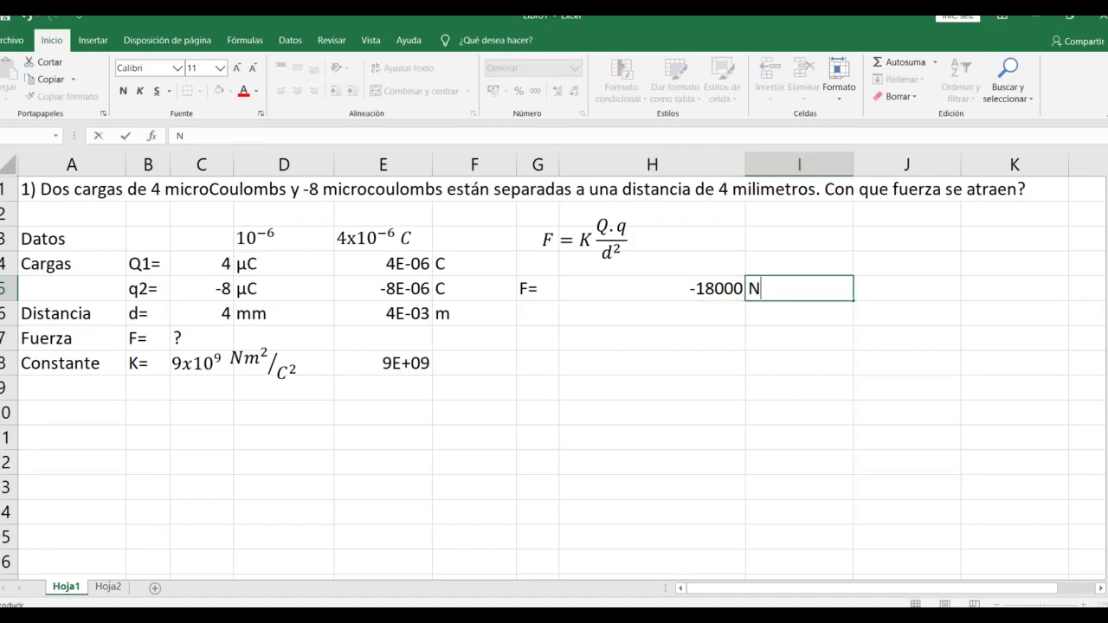
left_click(652, 264)
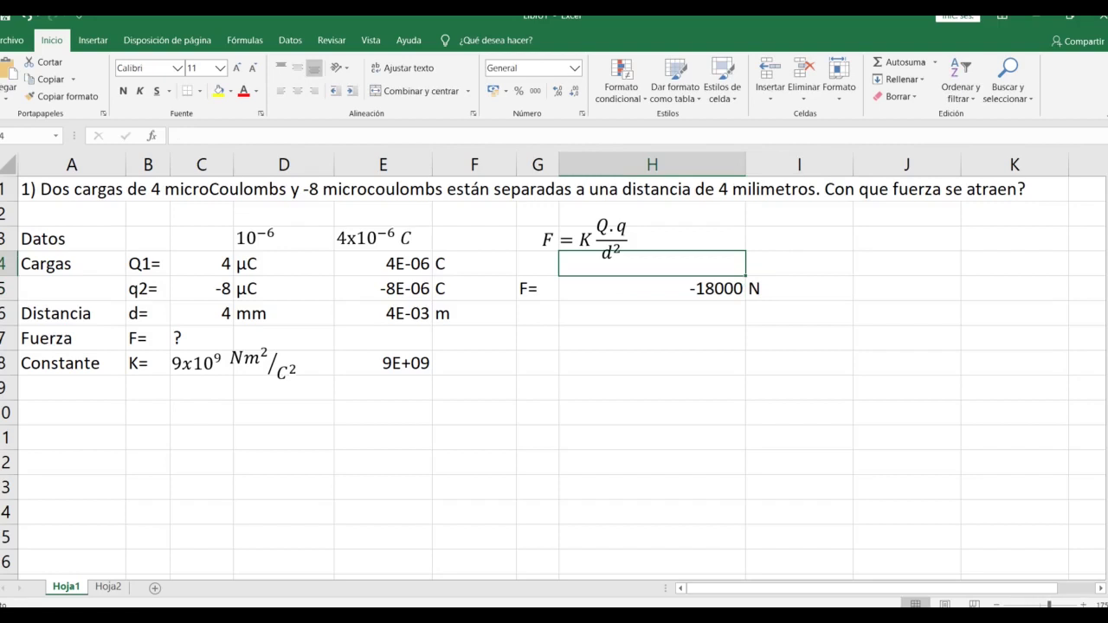
left_click(538, 313)
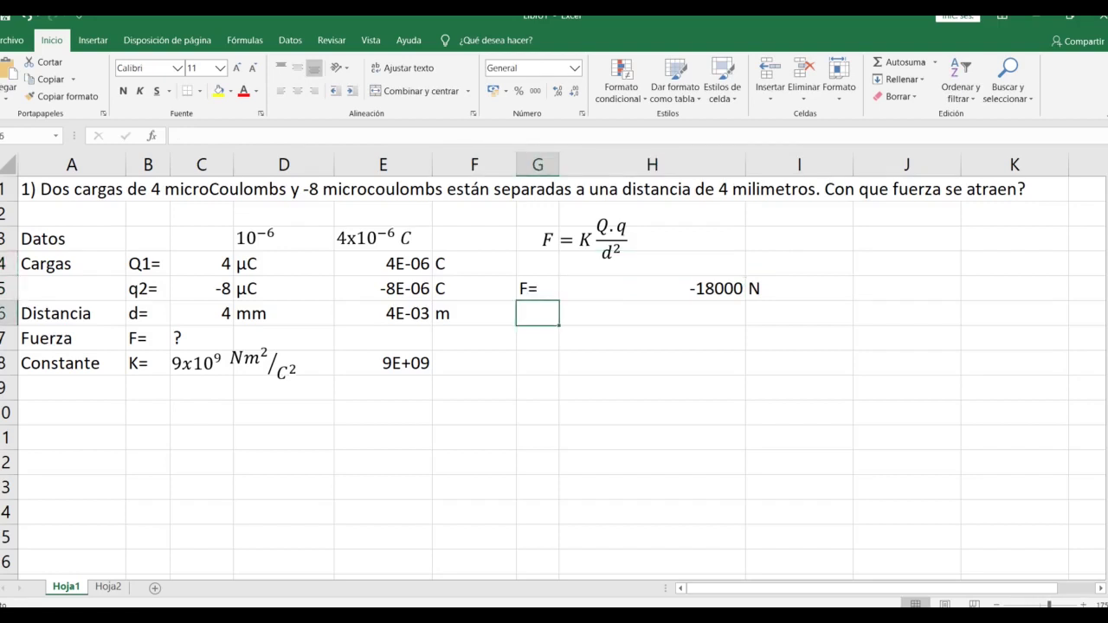
left_click(652, 288)
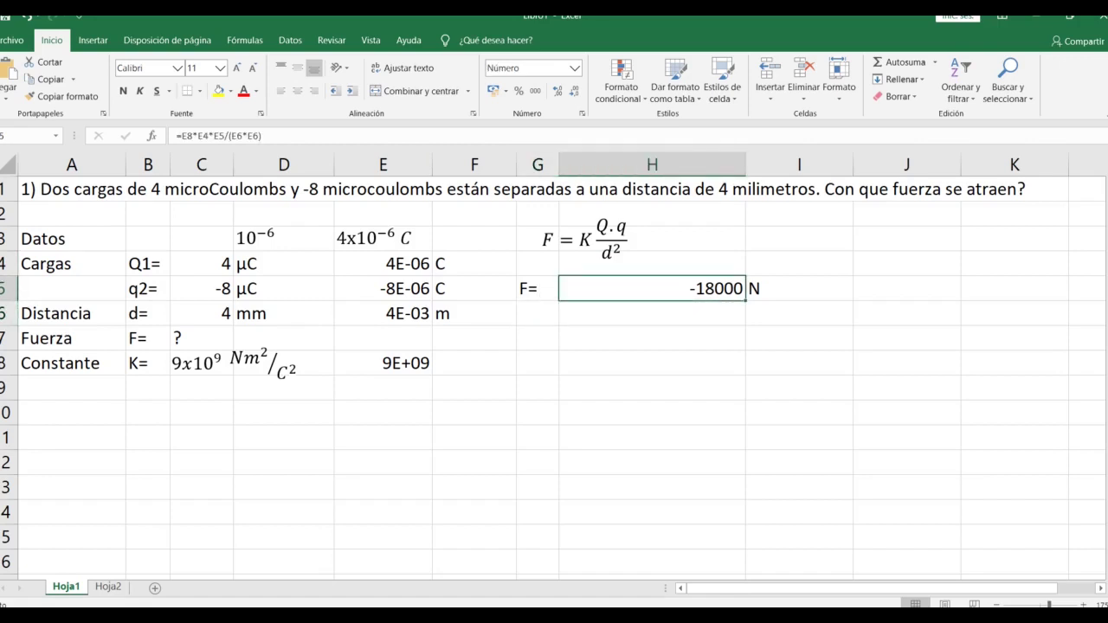